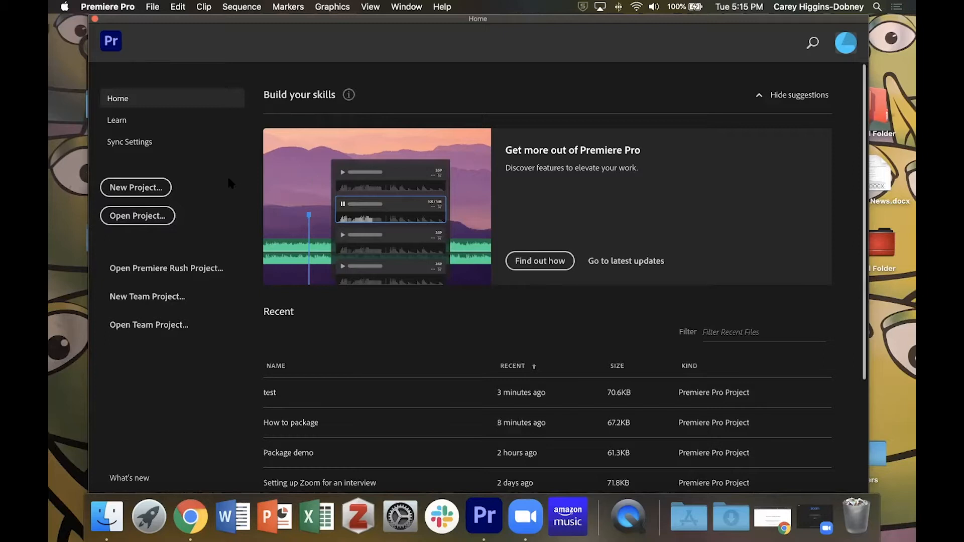
- Create a new project named "Carey's package demo"
{"action": "left_click", "coordinate": [136, 188]}
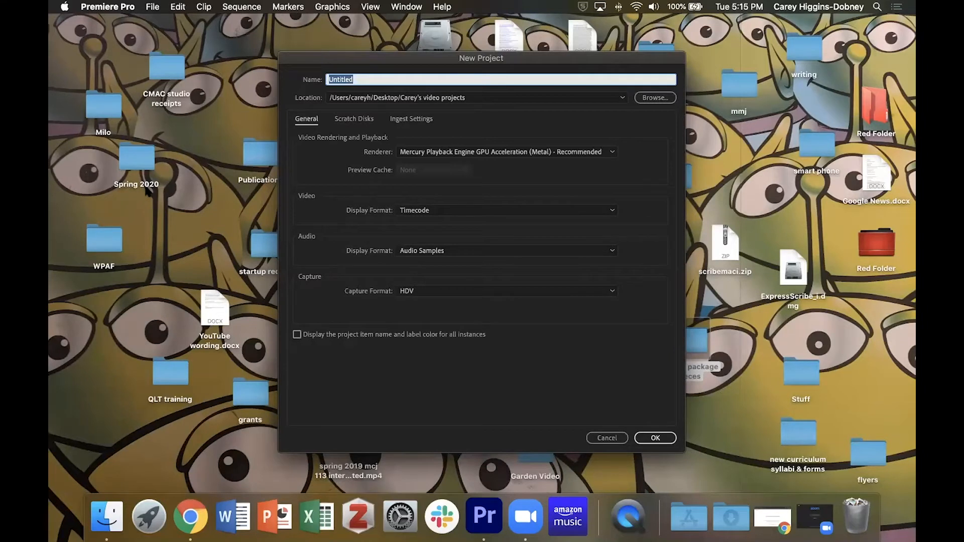
{"action": "type", "text": "Carey's package demo"}
{"action": "left_click", "coordinate": [652, 438]}
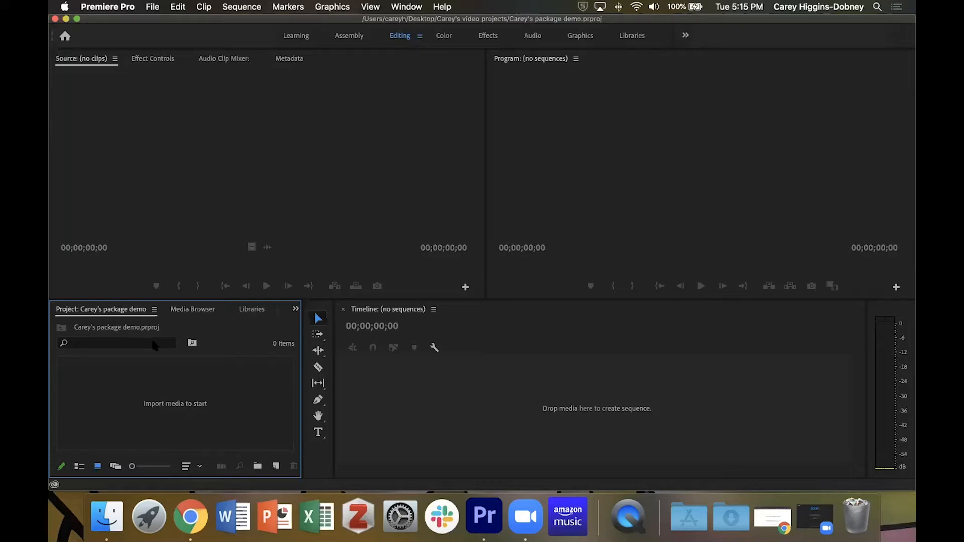
- Import the audio track 2 copy, MVI_0078, MVI_0077, MVI_0095, MVI_0103, MVI_0088 and sot.MP4 from the Desktop's sample package pieces folder
{"action": "double_click", "coordinate": [182, 409]}
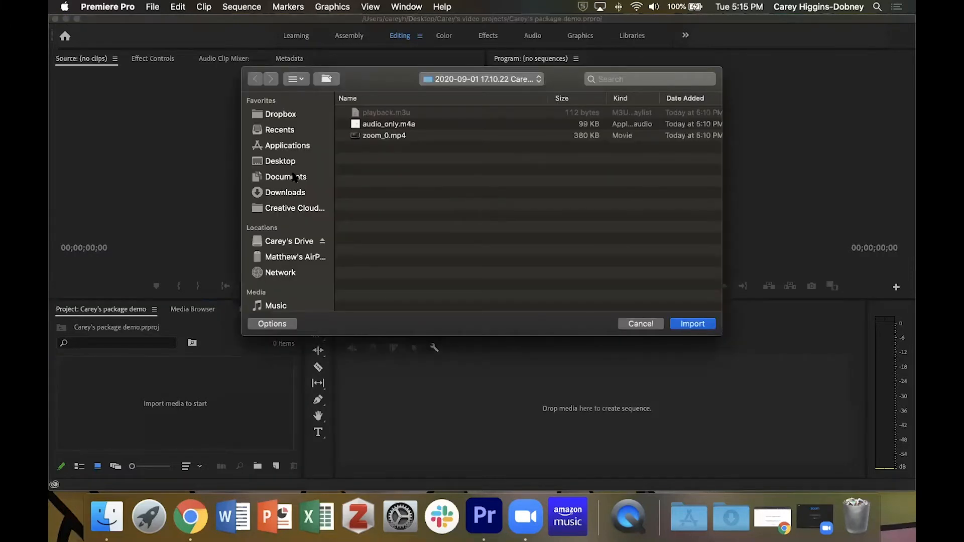
{"action": "left_click", "coordinate": [285, 163]}
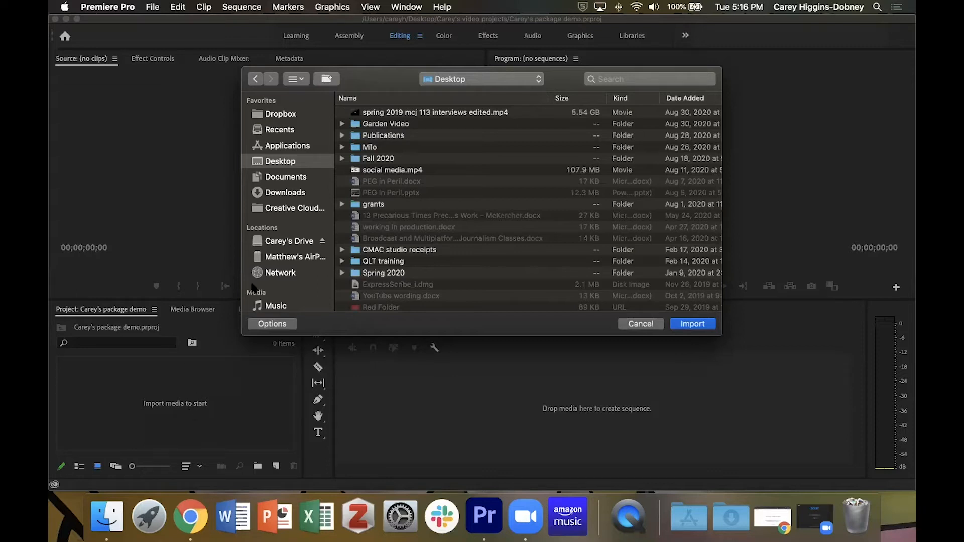
{"action": "scroll", "coordinate": [388, 214], "scroll_direction": "down", "scroll_amount": 5}
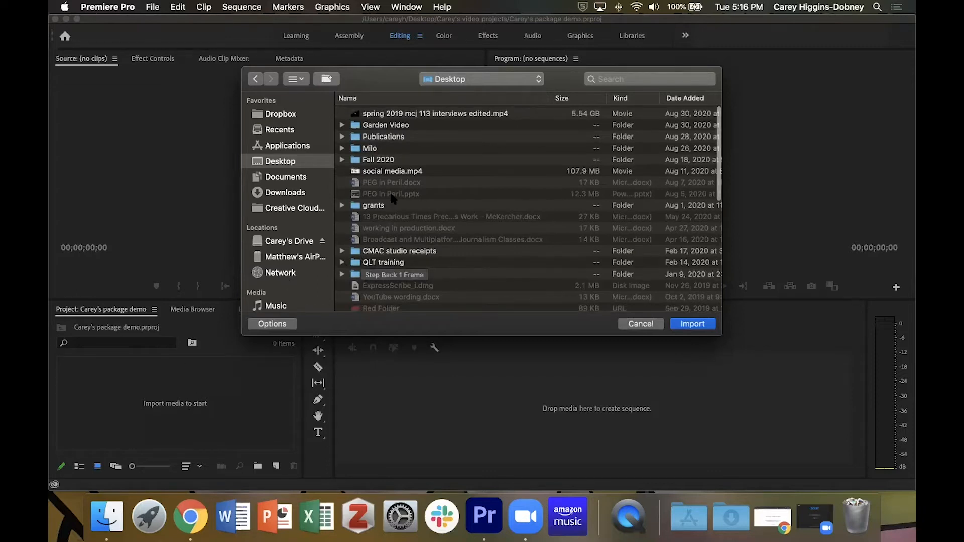
{"action": "scroll", "coordinate": [393, 201], "scroll_direction": "down", "scroll_amount": 10}
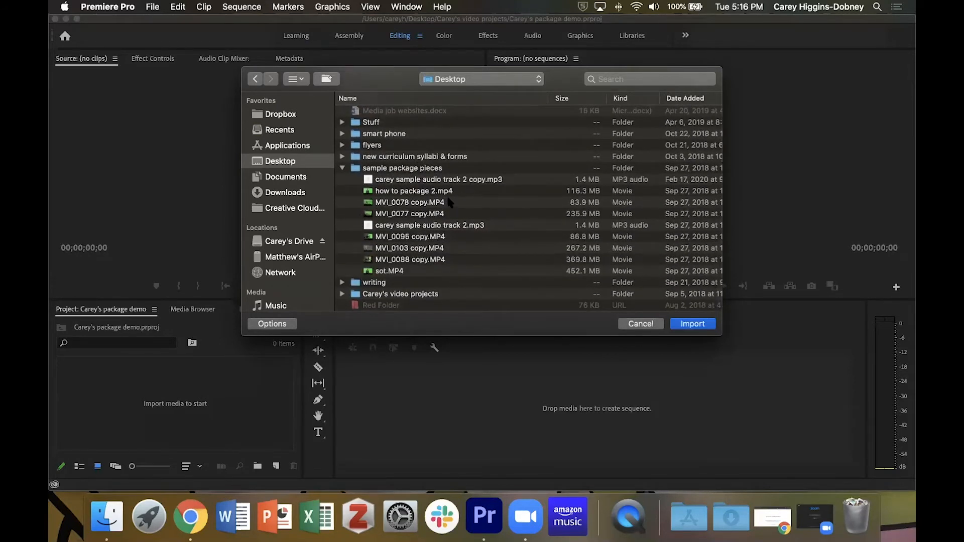
{"action": "left_click", "coordinate": [449, 181]}
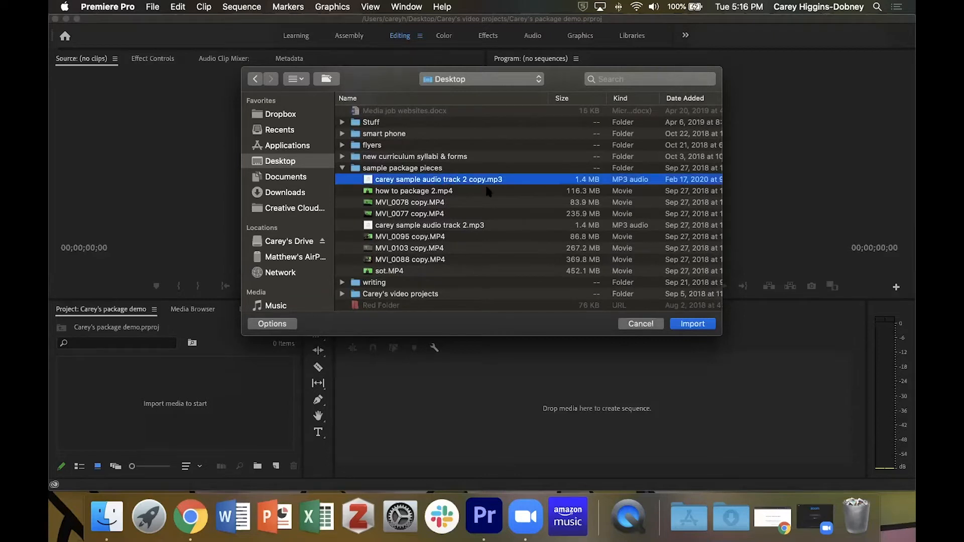
{"action": "left_click", "coordinate": [420, 204], "text": "super"}
{"action": "left_click", "coordinate": [422, 214], "text": "super"}
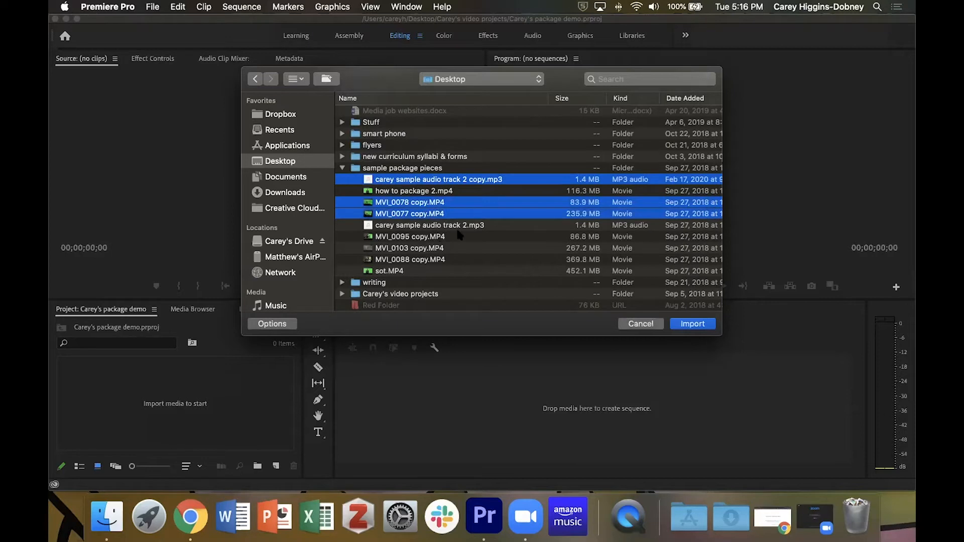
{"action": "left_click", "coordinate": [414, 238], "text": "super"}
{"action": "left_click", "coordinate": [412, 248], "text": "super"}
{"action": "left_click", "coordinate": [409, 259], "text": "super"}
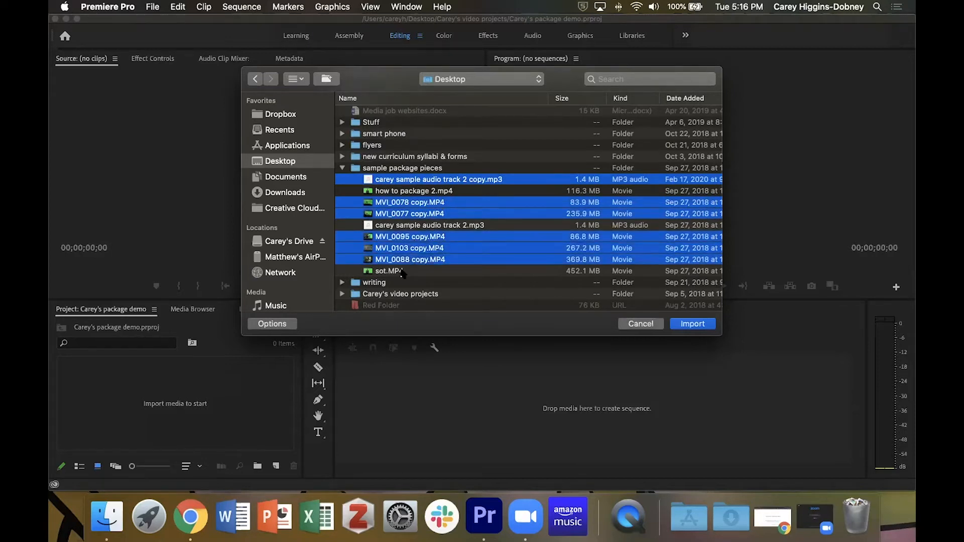
{"action": "left_click", "coordinate": [402, 271], "text": "super"}
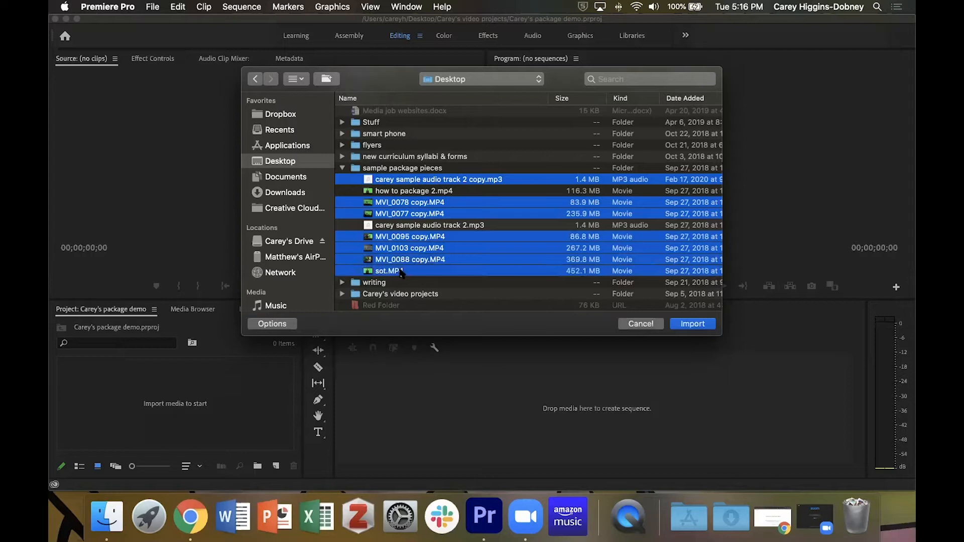
{"action": "left_click", "coordinate": [683, 323]}
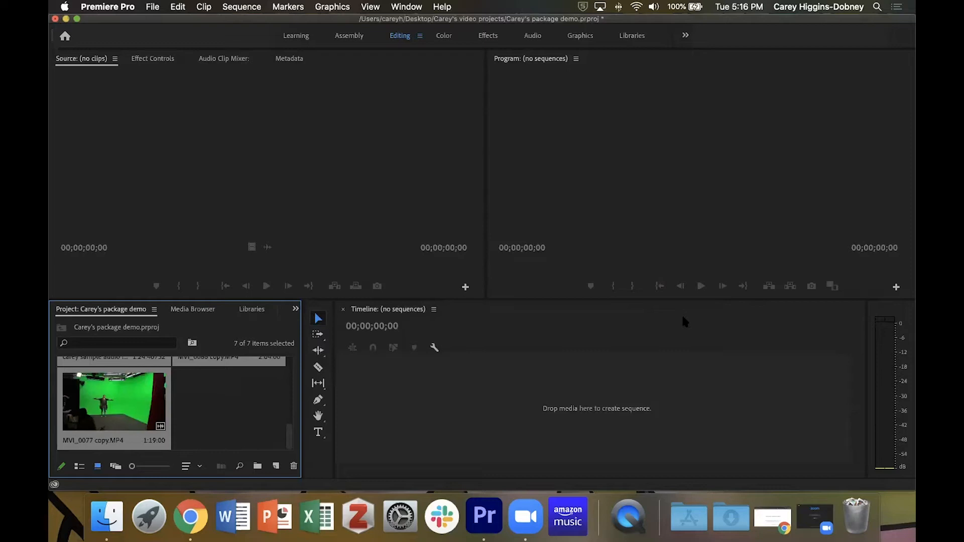
- Open the carey sample audio track 2 copy clip in the Source Monitor
{"action": "left_click", "coordinate": [219, 420]}
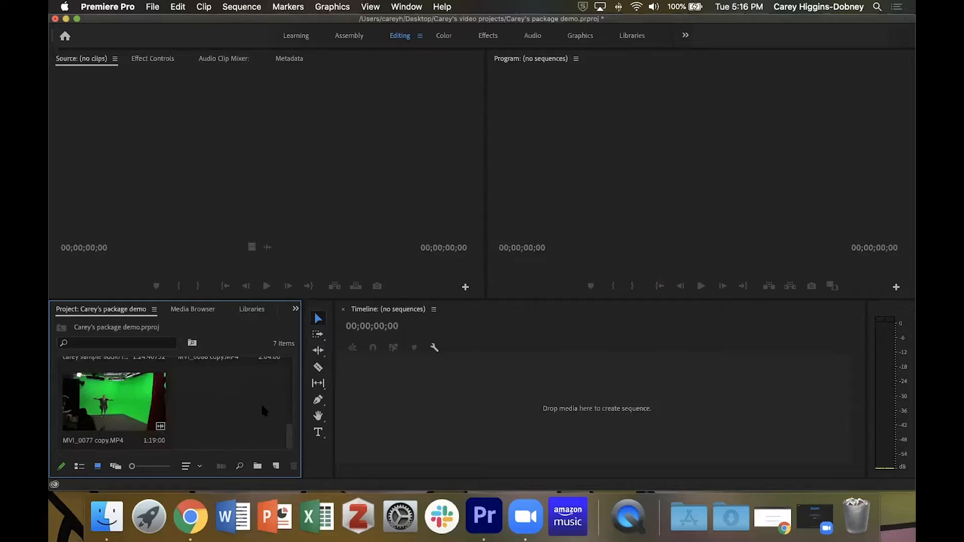
{"action": "scroll", "coordinate": [261, 407], "scroll_direction": "up", "scroll_amount": 5}
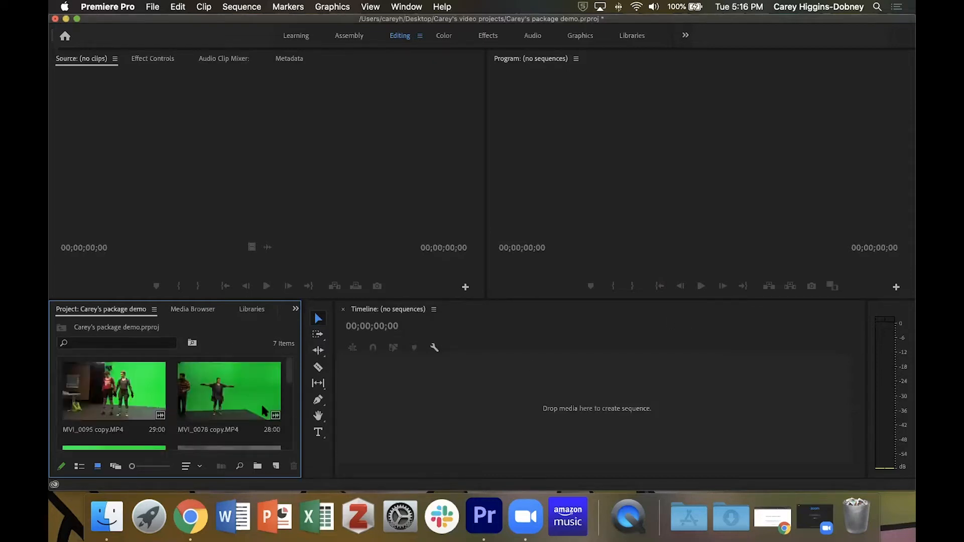
{"action": "scroll", "coordinate": [263, 411], "scroll_direction": "down", "scroll_amount": 5}
{"action": "scroll", "coordinate": [262, 411], "scroll_direction": "up", "scroll_amount": 5}
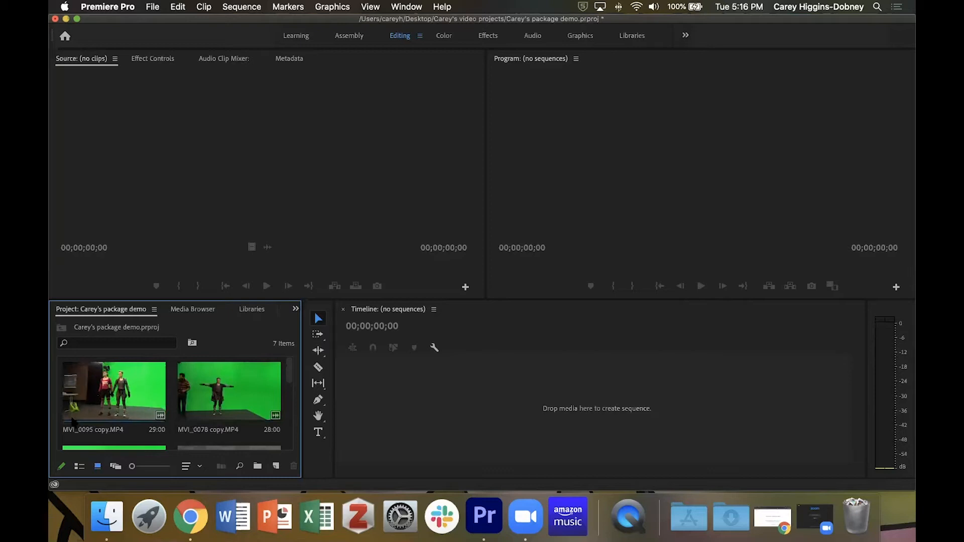
{"action": "scroll", "coordinate": [134, 423], "scroll_direction": "down", "scroll_amount": 3}
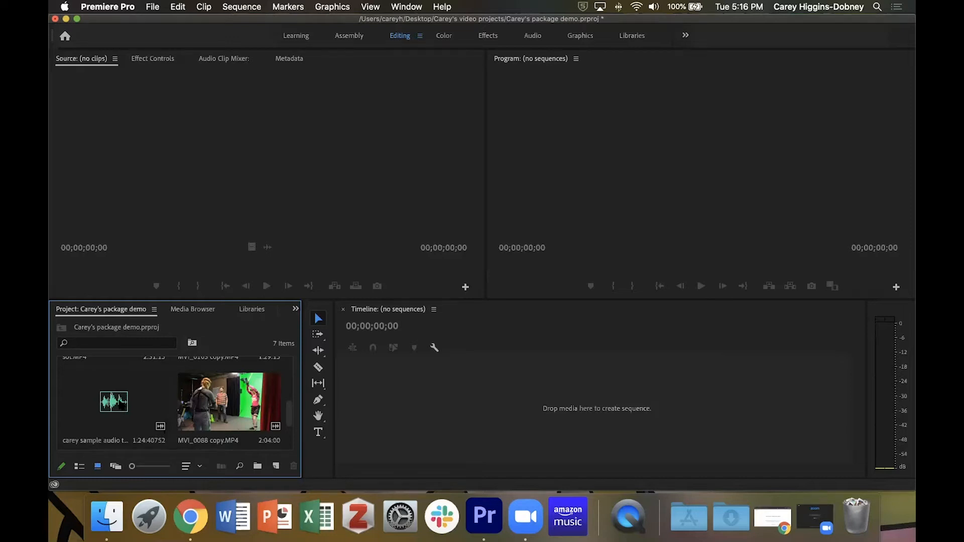
{"action": "double_click", "coordinate": [120, 404]}
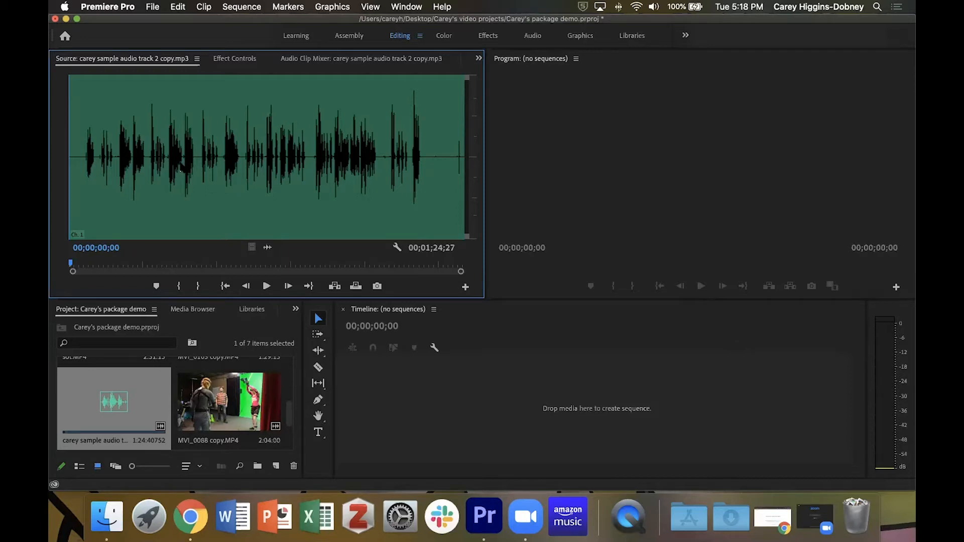
- Preview the audio clip and mark an In point at 00;00;10;08
{"action": "key", "text": "="}
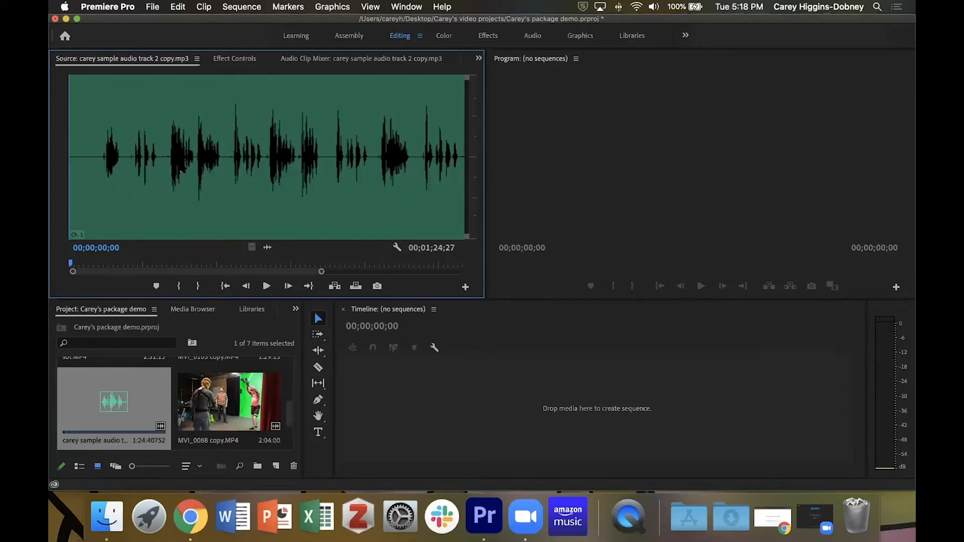
{"action": "key", "text": "-"}
{"action": "key", "text": "="}
{"action": "key", "text": "space"}
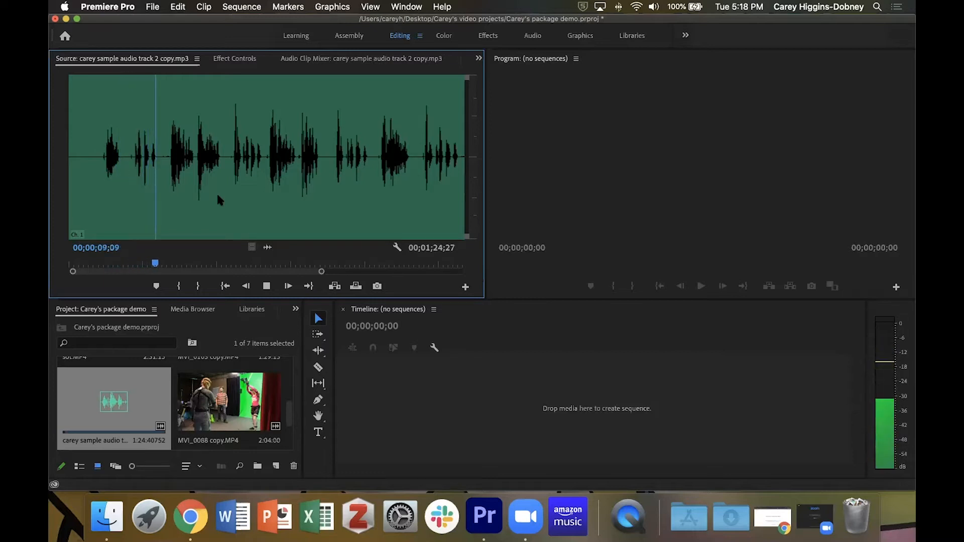
{"action": "key", "text": "space"}
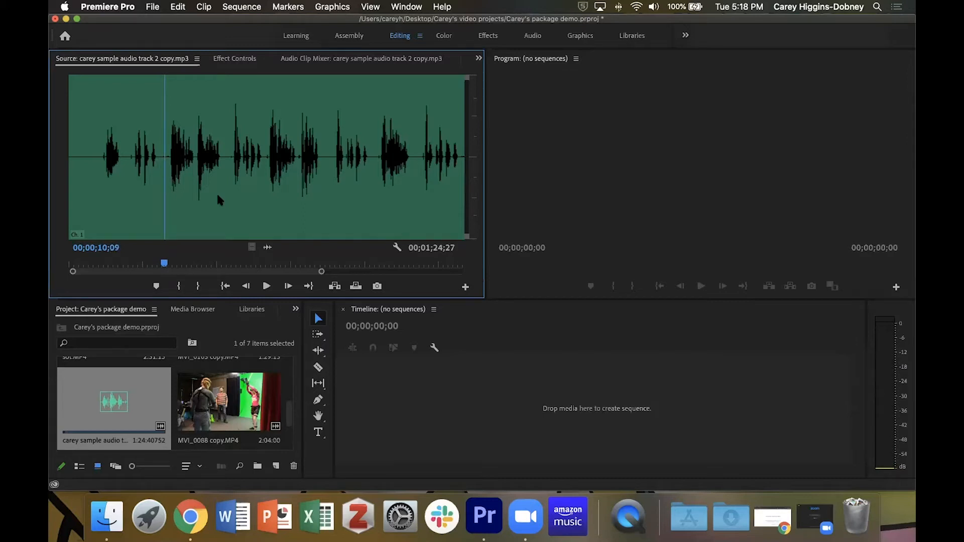
{"action": "key", "text": "Left"}
{"action": "key", "text": "Left"}
{"action": "key", "text": "Left"}
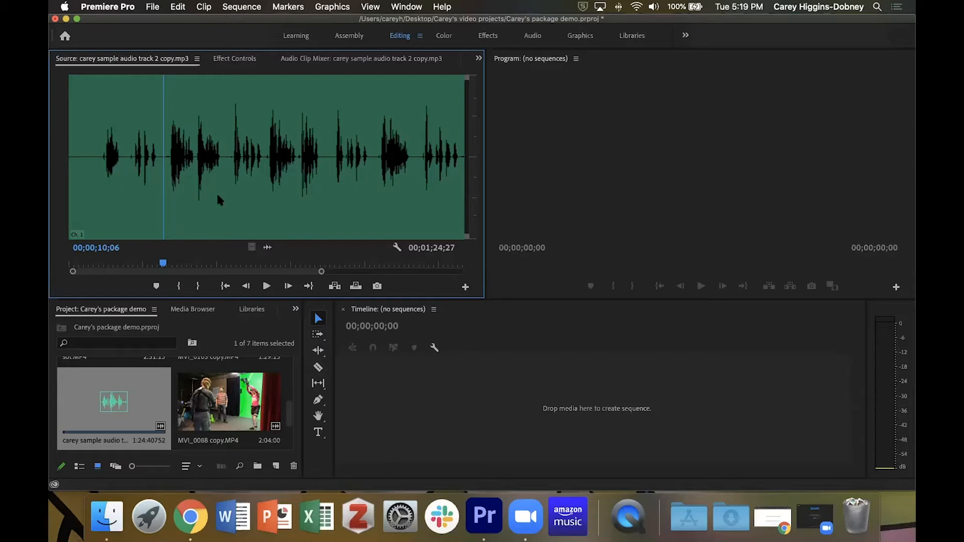
{"action": "key", "text": "Right"}
{"action": "key", "text": "Right"}
{"action": "key", "text": "i"}
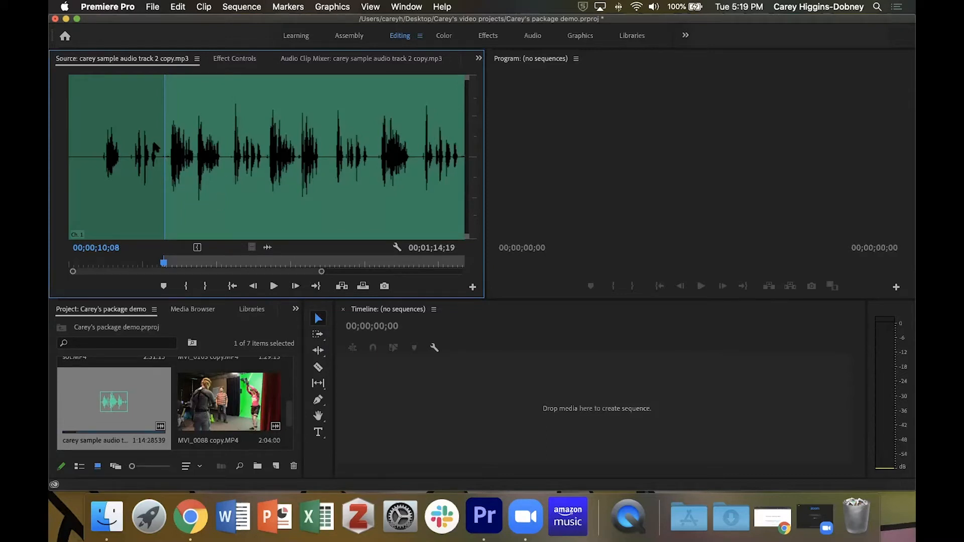
- Play on from the In point and mark an Out point at 00;00;16;10
{"action": "key", "text": "space"}
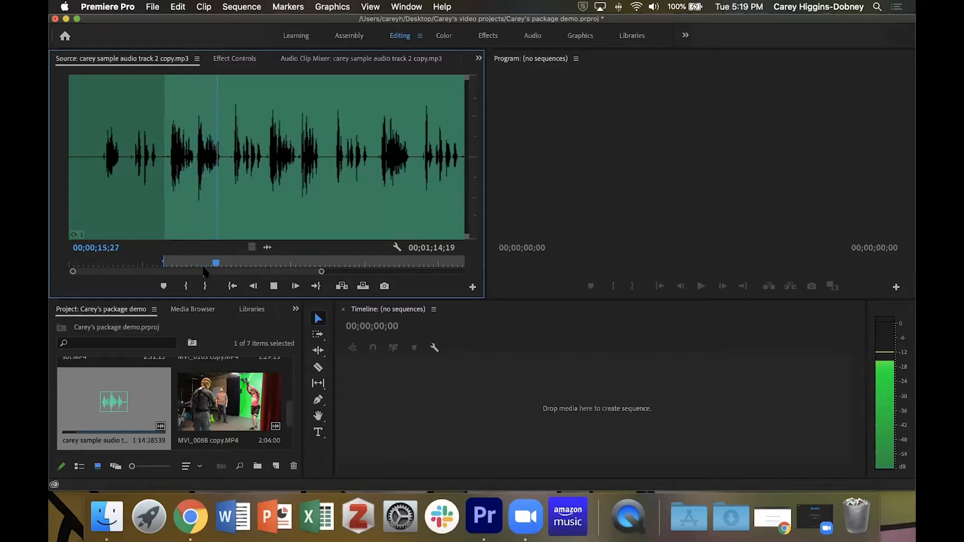
{"action": "key", "text": "space"}
{"action": "key", "text": "Left"}
{"action": "key", "text": "Left"}
{"action": "key", "text": "Left"}
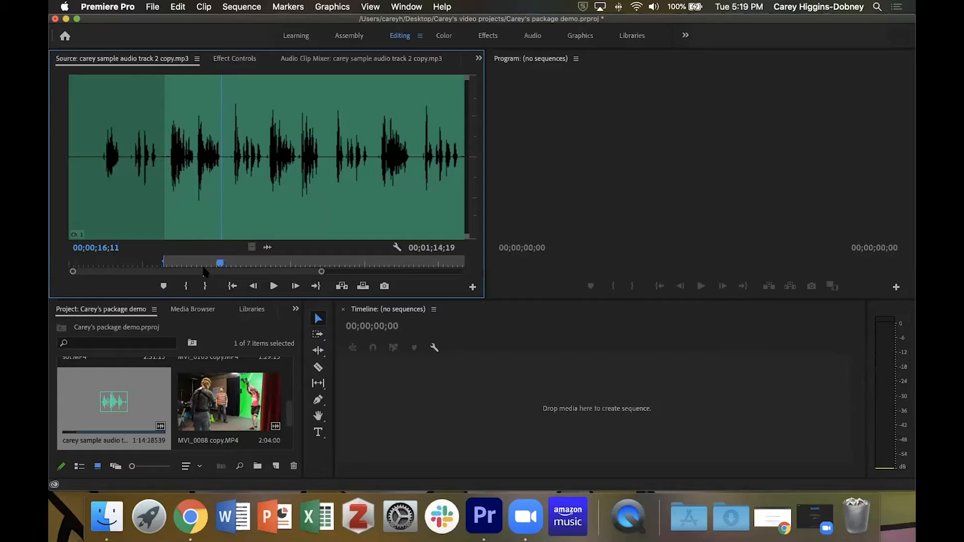
{"action": "scroll", "coordinate": [204, 271], "scroll_direction": "up", "scroll_amount": 5}
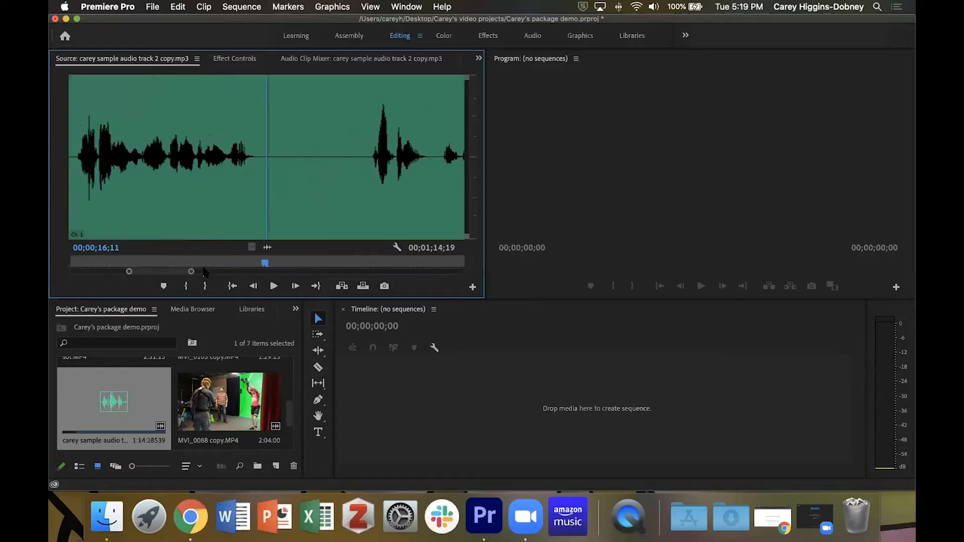
{"action": "key", "text": "Left"}
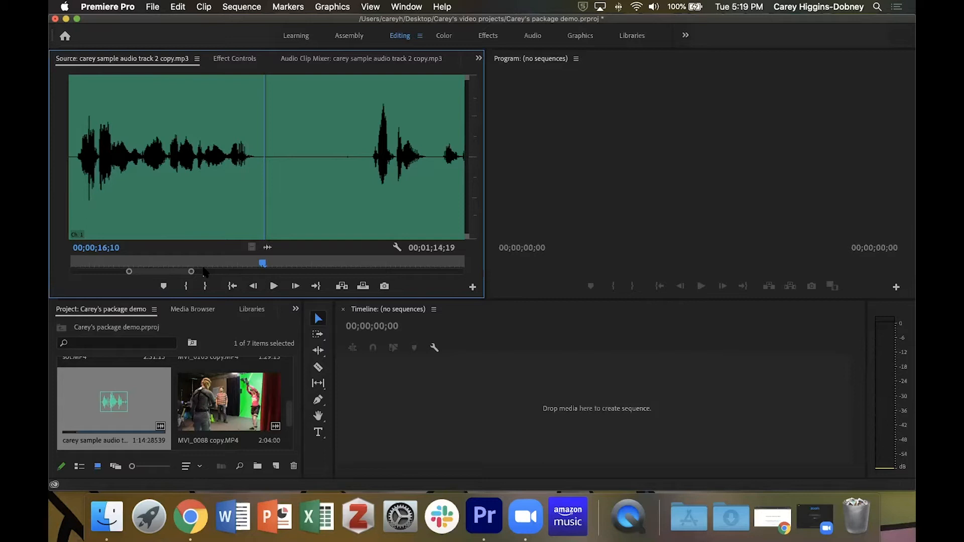
{"action": "key", "text": "o"}
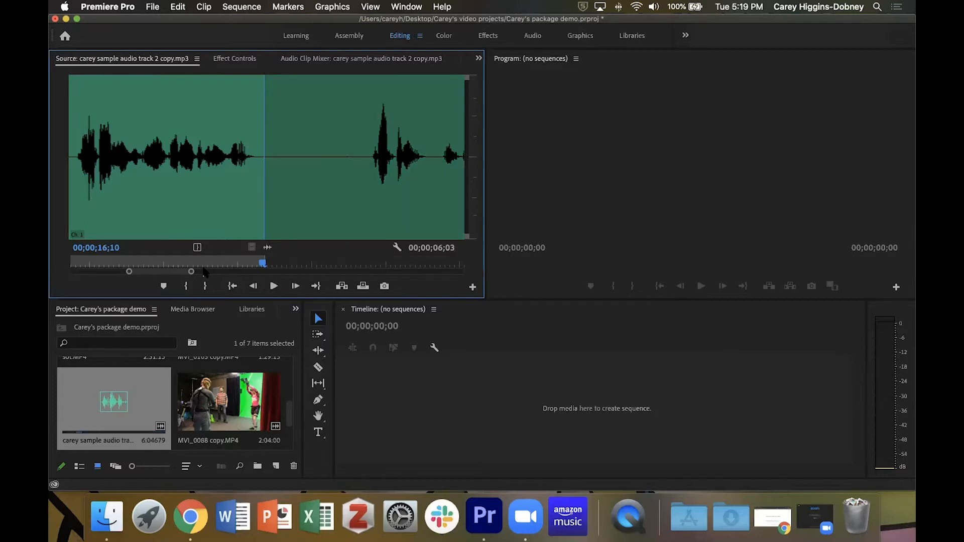
- Drag the marked audio segment into the empty timeline to create a new sequence, then save the project and play it
{"action": "key", "text": "minus"}
{"action": "key", "text": "minus"}
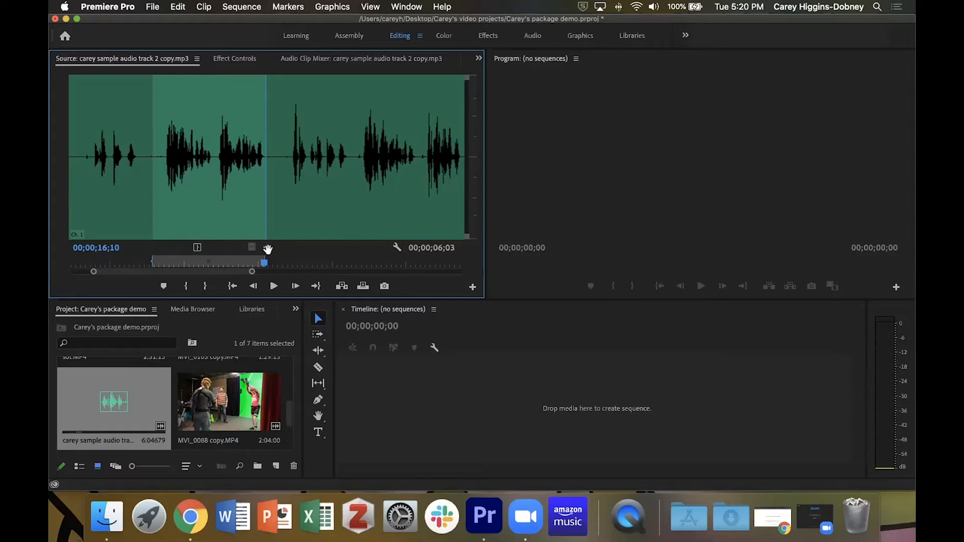
{"action": "left_click_drag", "start_coordinate": [267, 249], "coordinate": [392, 418]}
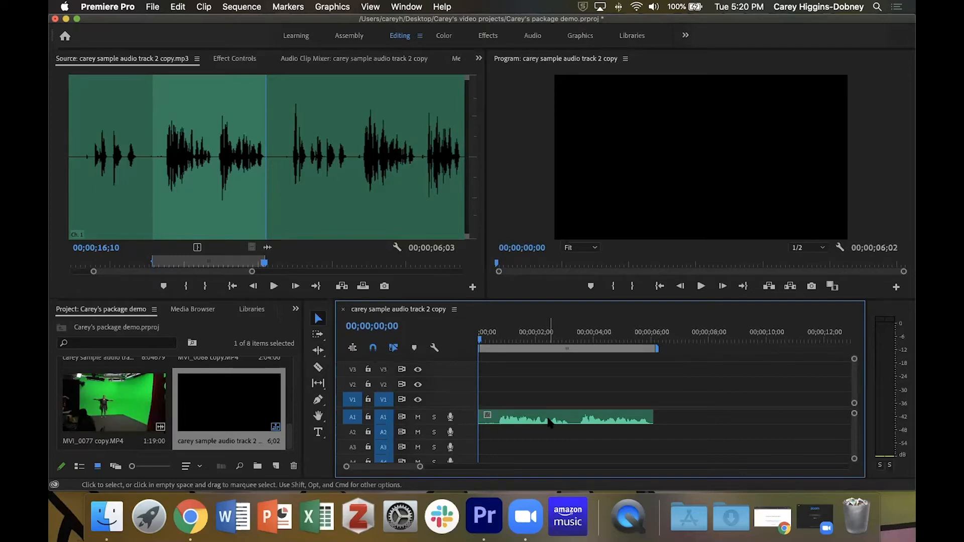
{"action": "key", "text": "super+s"}
{"action": "key", "text": "space"}
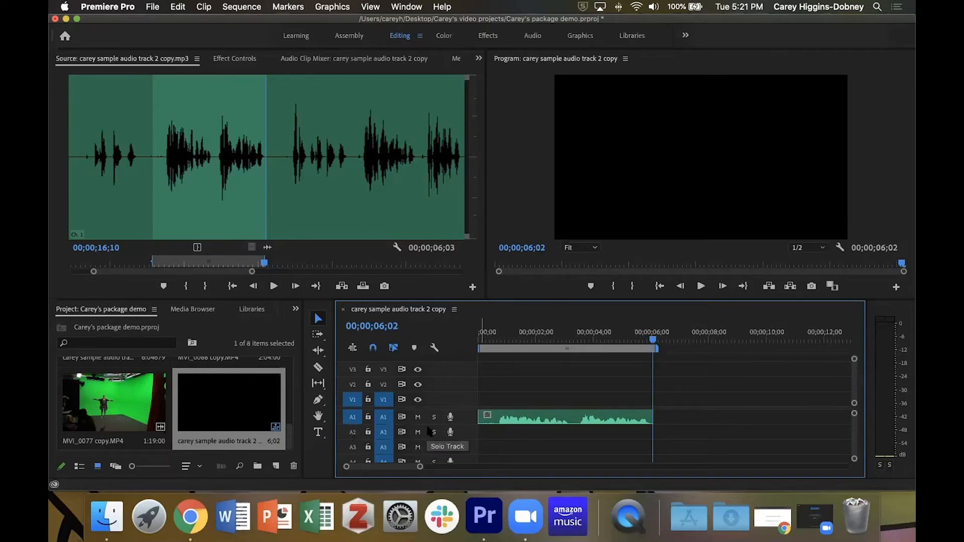
- Toggle the source patching and track targeting controls on the timeline tracks, ending with source A1 patched to audio track A1
{"action": "left_click", "coordinate": [353, 419]}
{"action": "left_click", "coordinate": [352, 419]}
{"action": "left_click", "coordinate": [353, 401]}
{"action": "left_click", "coordinate": [353, 400]}
{"action": "left_click", "coordinate": [353, 432]}
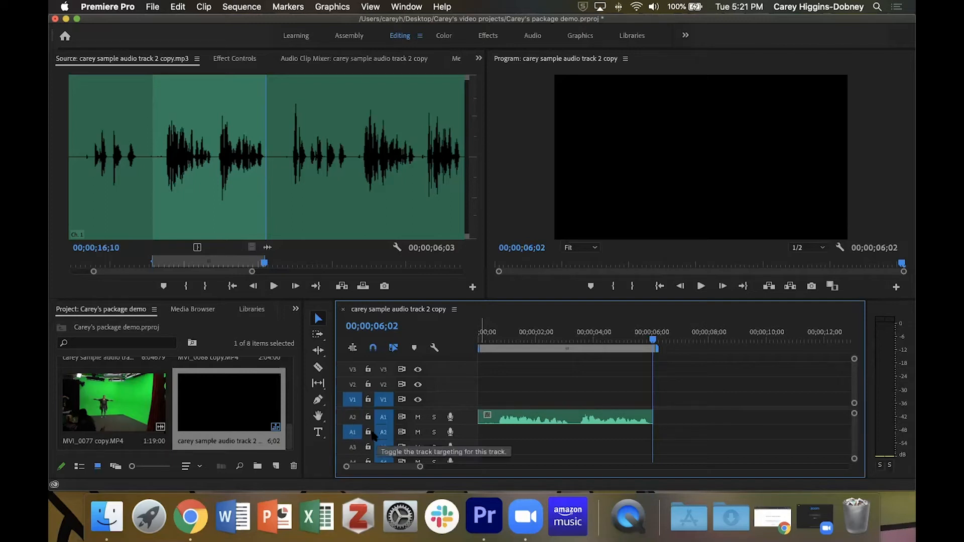
{"action": "left_click", "coordinate": [353, 447]}
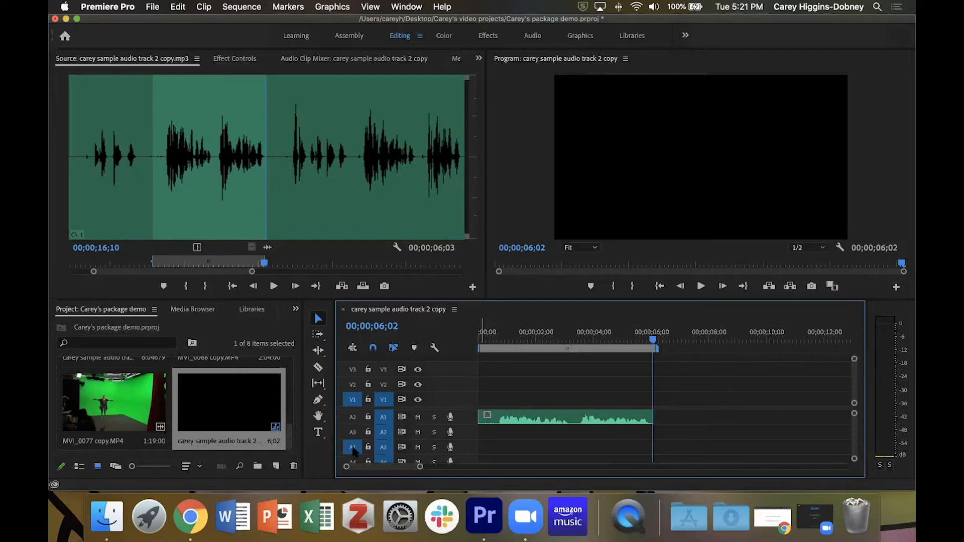
{"action": "left_click", "coordinate": [354, 461]}
{"action": "left_click", "coordinate": [352, 416]}
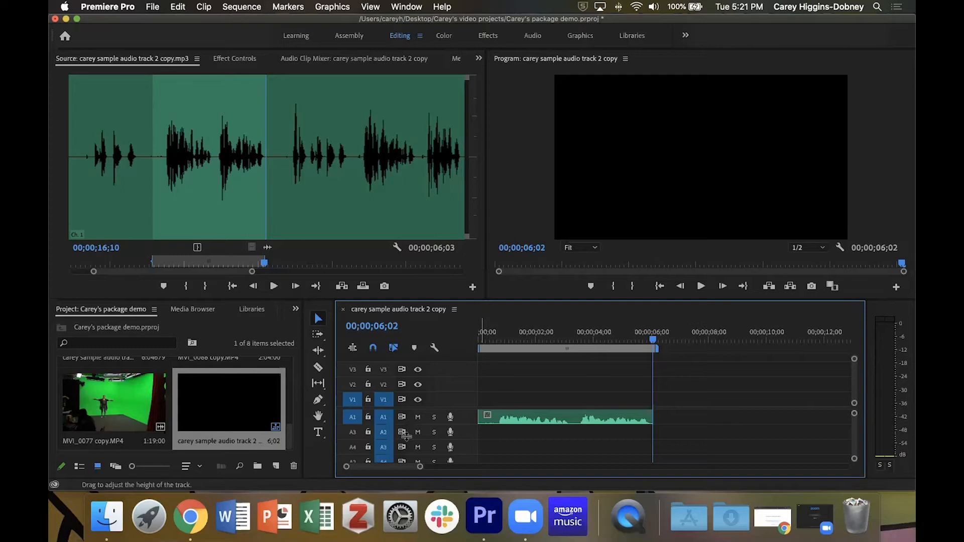
- Step the timeline playhead back and forth between edit points
{"action": "key", "text": "Up"}
{"action": "key", "text": "Down"}
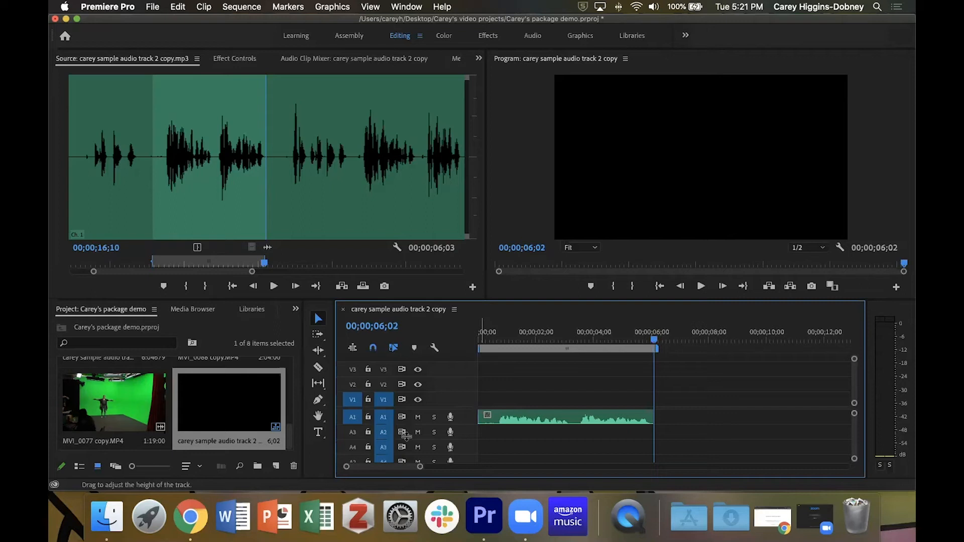
{"action": "key", "text": "Up"}
{"action": "key", "text": "Down"}
{"action": "key", "text": "Up"}
{"action": "key", "text": "Down"}
{"action": "key", "text": "Up"}
{"action": "key", "text": "Down"}
{"action": "key", "text": "Up"}
{"action": "key", "text": "Down"}
- Clear the In and Out points on the source audio clip
{"action": "left_click", "coordinate": [351, 262]}
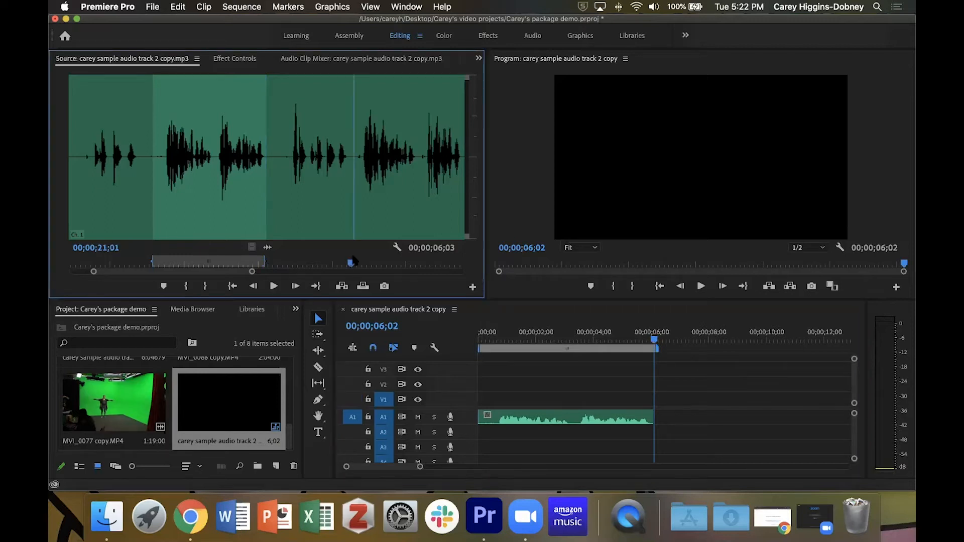
{"action": "key", "text": "alt+x"}
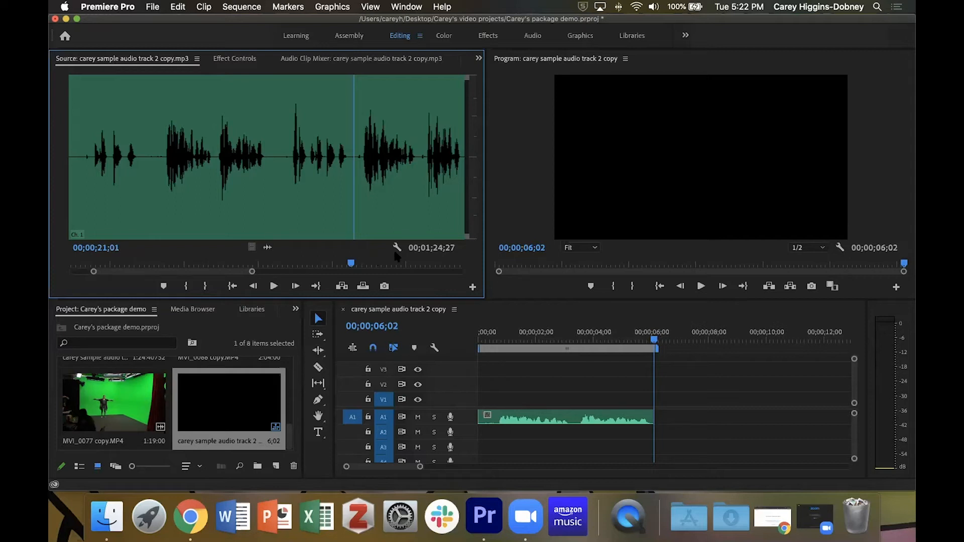
- Review the source audio around the next segment and mark an In point at 00;00;21;11
{"action": "key", "text": "minus"}
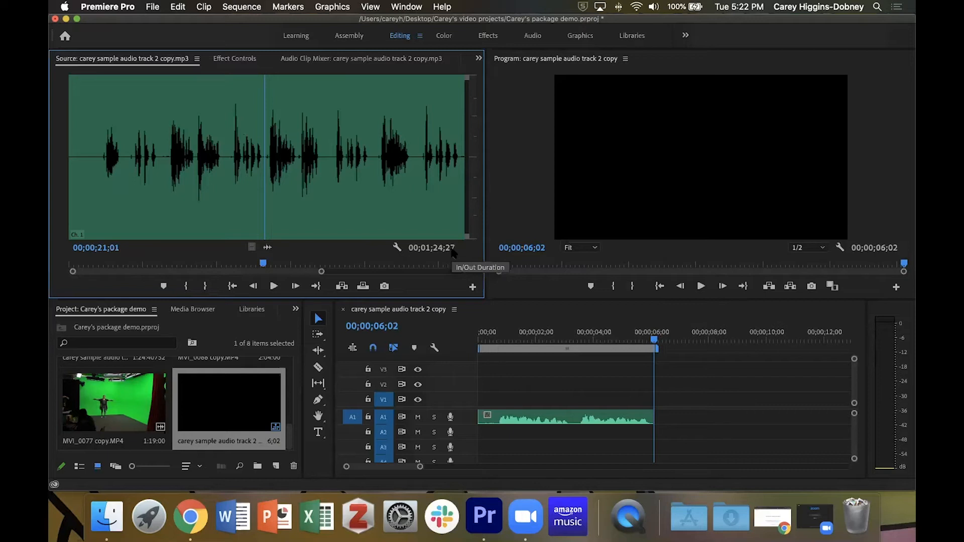
{"action": "key", "text": "space"}
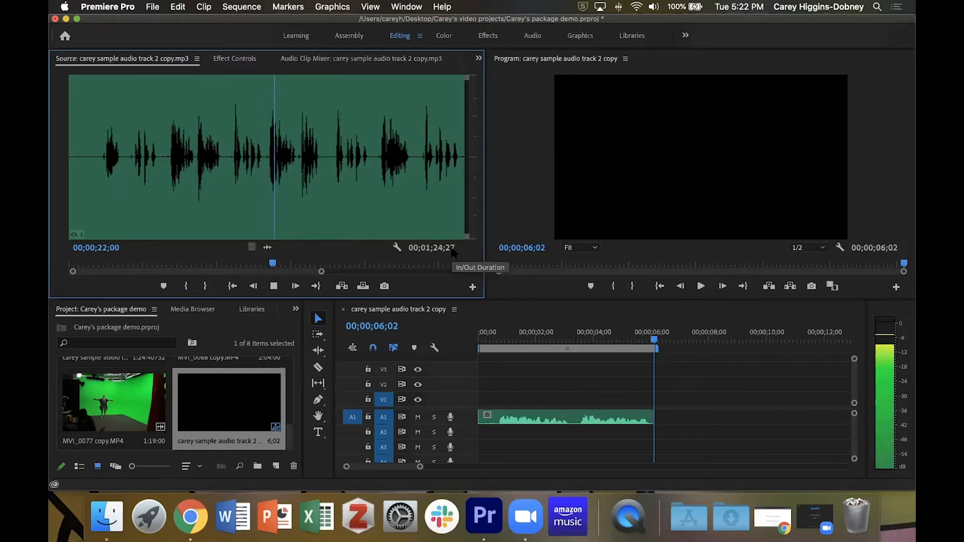
{"action": "key", "text": "space"}
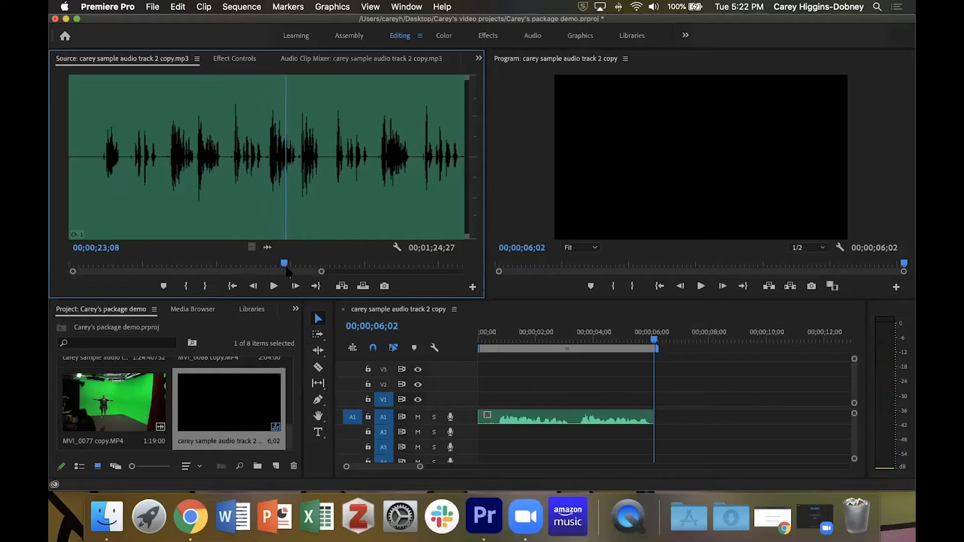
{"action": "left_click_drag", "start_coordinate": [284, 266], "coordinate": [265, 267]}
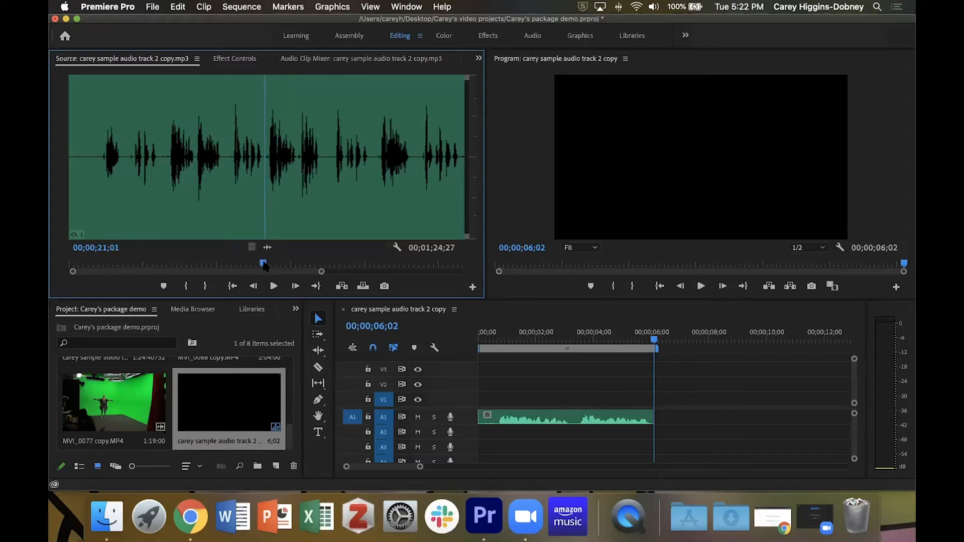
{"action": "key", "text": "space"}
{"action": "key", "text": "Left"}
{"action": "key", "text": "Left"}
{"action": "key", "text": "Left"}
{"action": "key", "text": "Right"}
{"action": "key", "text": "Right"}
{"action": "key", "text": "Right"}
{"action": "key", "text": "Right"}
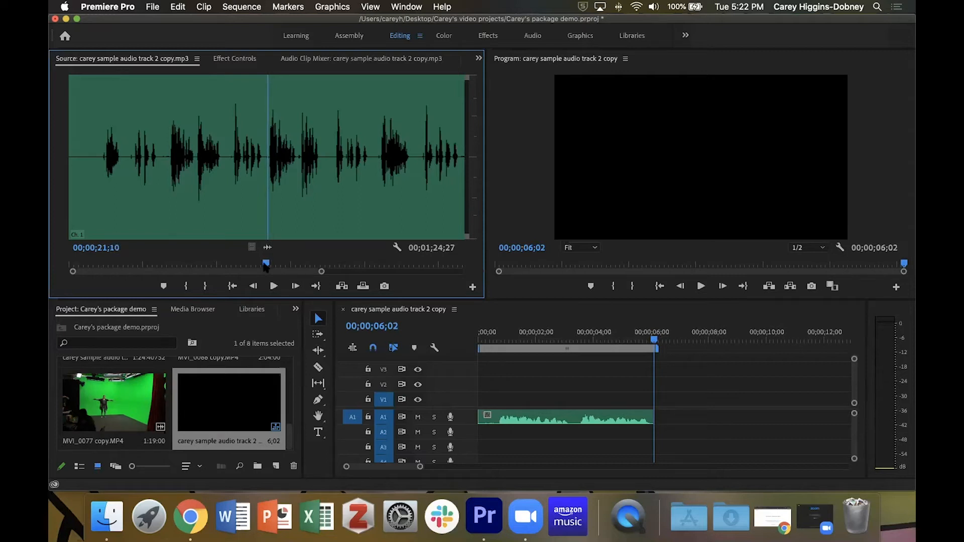
{"action": "key", "text": "equal"}
{"action": "key", "text": "equal"}
{"action": "key", "text": "equal"}
{"action": "key", "text": "equal"}
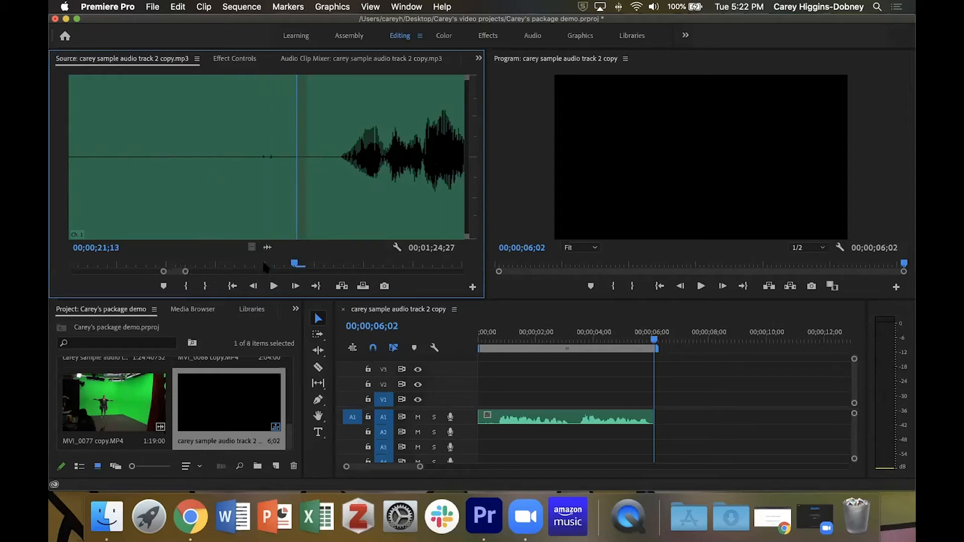
{"action": "key", "text": "Right"}
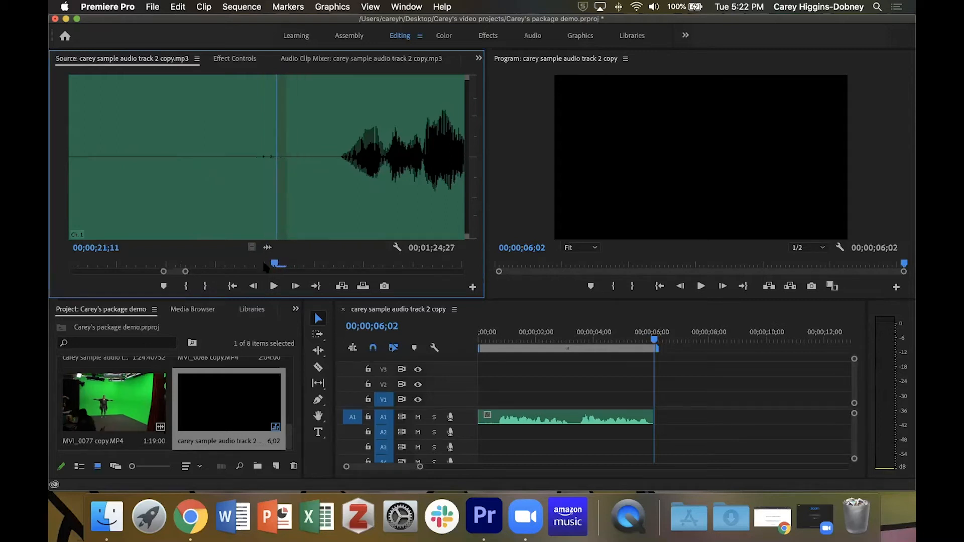
{"action": "key", "text": "i"}
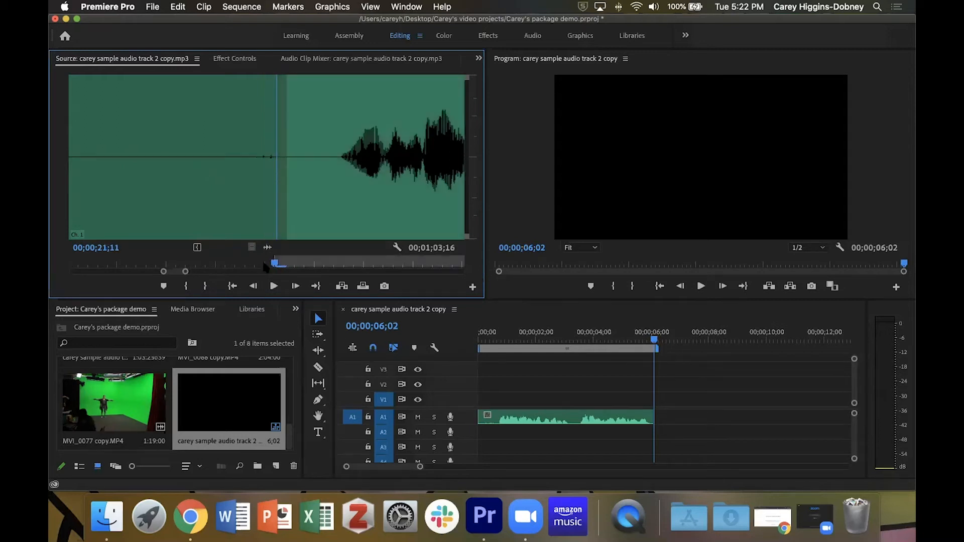
- Play on from the In point, insert the source audio into the sequence, and undo the insert
{"action": "key", "text": "space"}
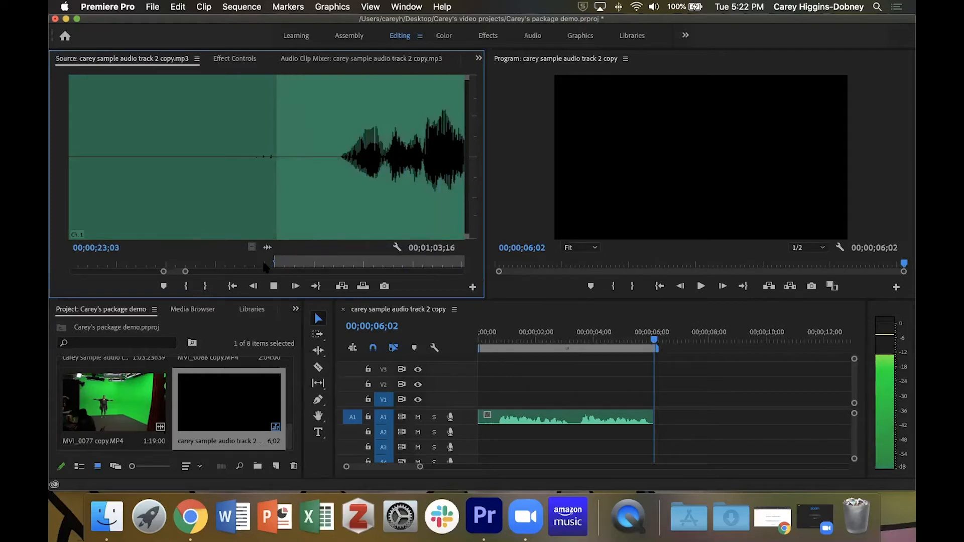
{"action": "left_click", "coordinate": [263, 263]}
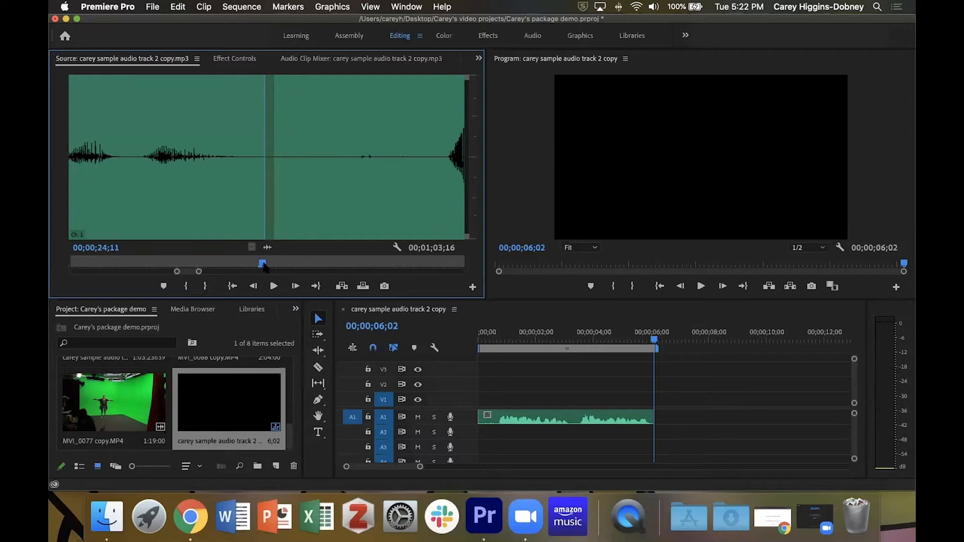
{"action": "key", "text": "space"}
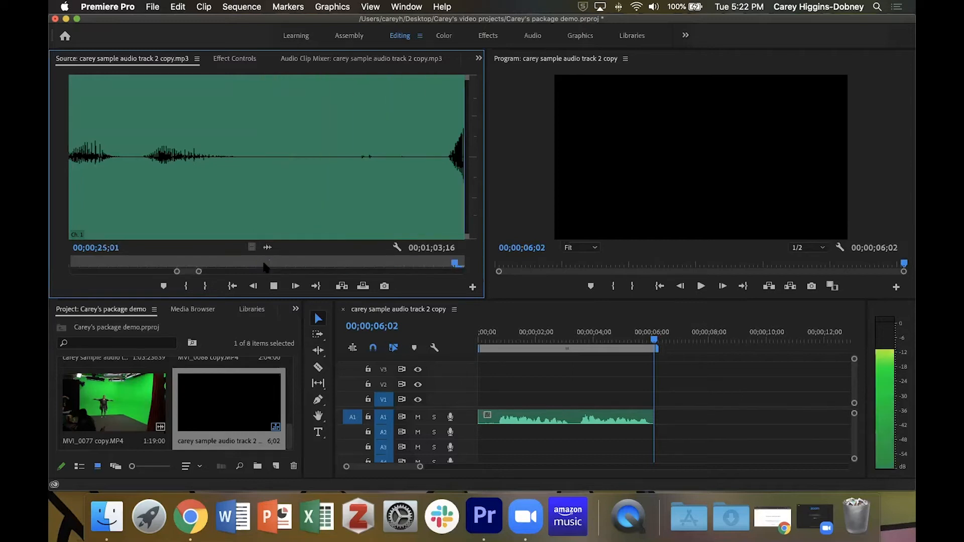
{"action": "left_click", "coordinate": [263, 263]}
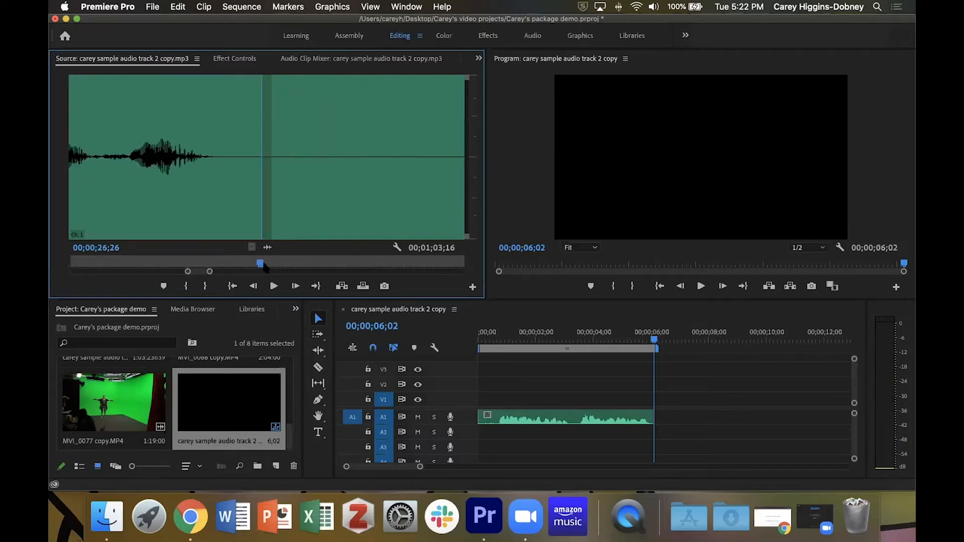
{"action": "key", "text": "comma"}
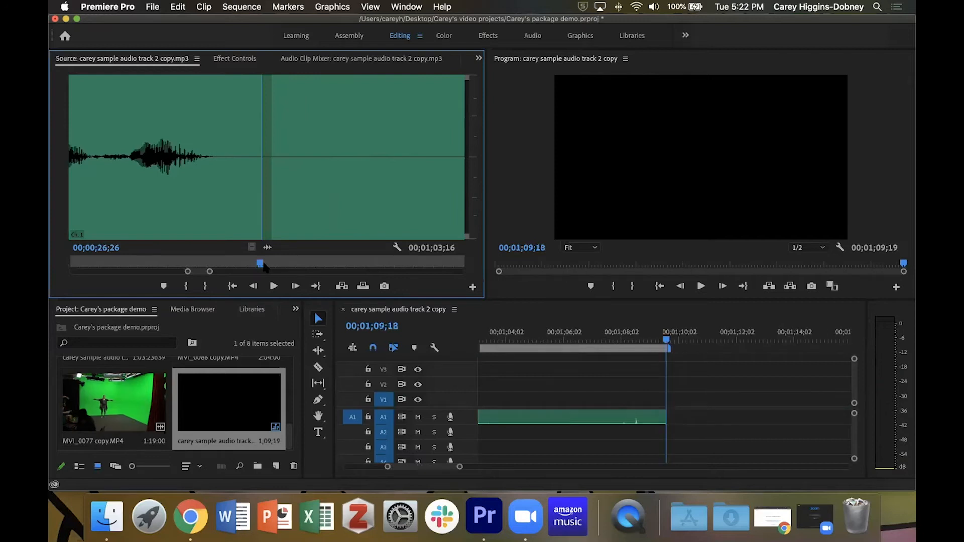
{"action": "key", "text": "super+z"}
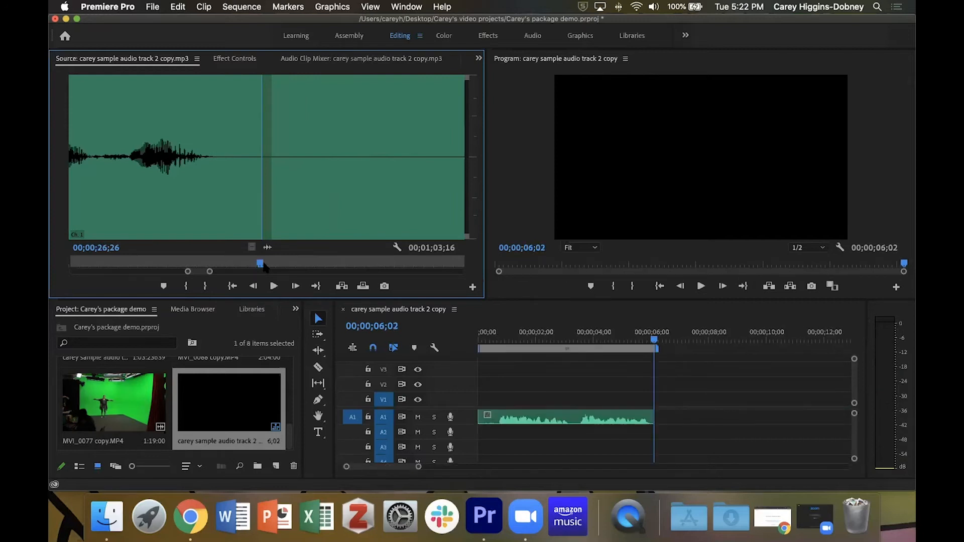
- Mark an Out point at 00;00;26;26 and insert the marked audio segment at the end of the sequence
{"action": "key", "text": "o"}
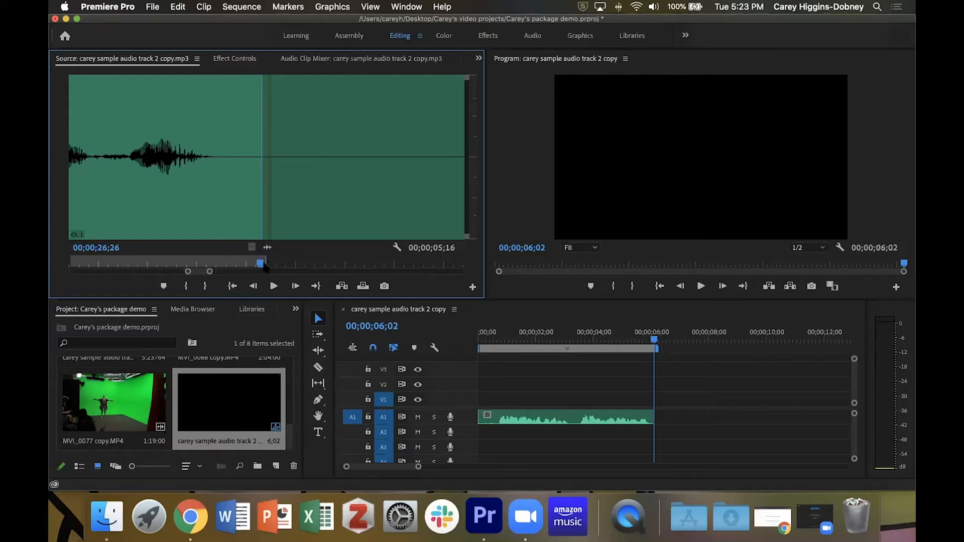
{"action": "left_click", "coordinate": [152, 7]}
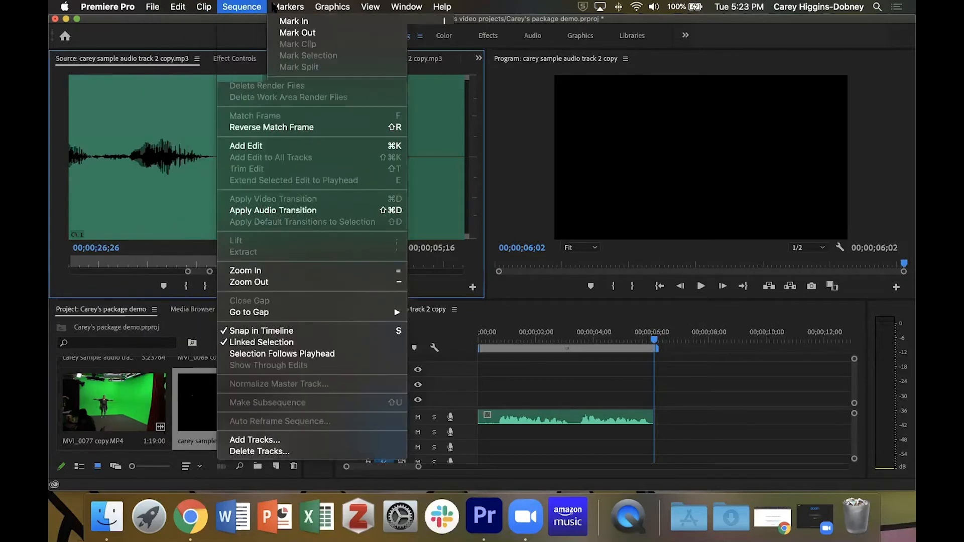
{"action": "mouse_move", "coordinate": [170, 7]}
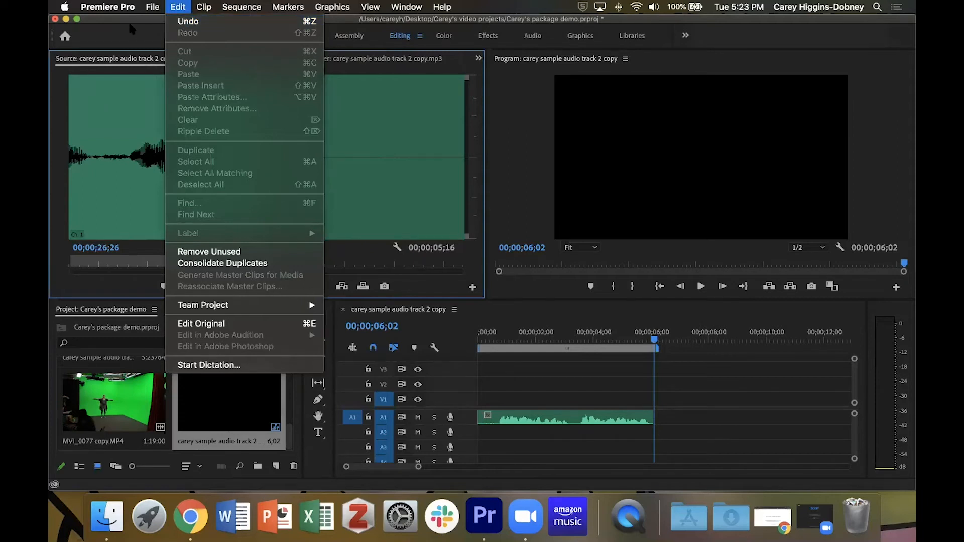
{"action": "left_click", "coordinate": [104, 19]}
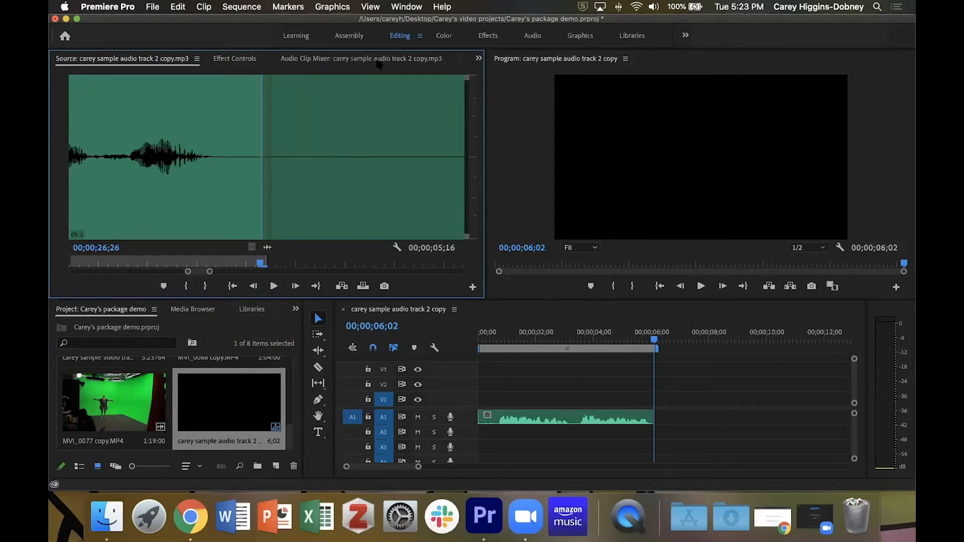
{"action": "key", "text": "minus"}
{"action": "key", "text": "minus"}
{"action": "key", "text": "minus"}
{"action": "key", "text": "minus"}
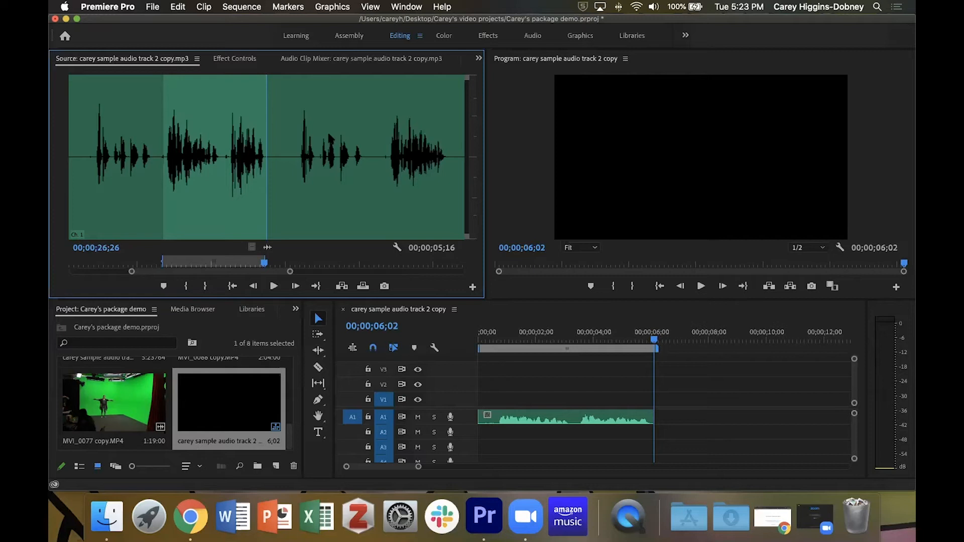
{"action": "key", "text": "comma"}
{"action": "left_click", "coordinate": [810, 352]}
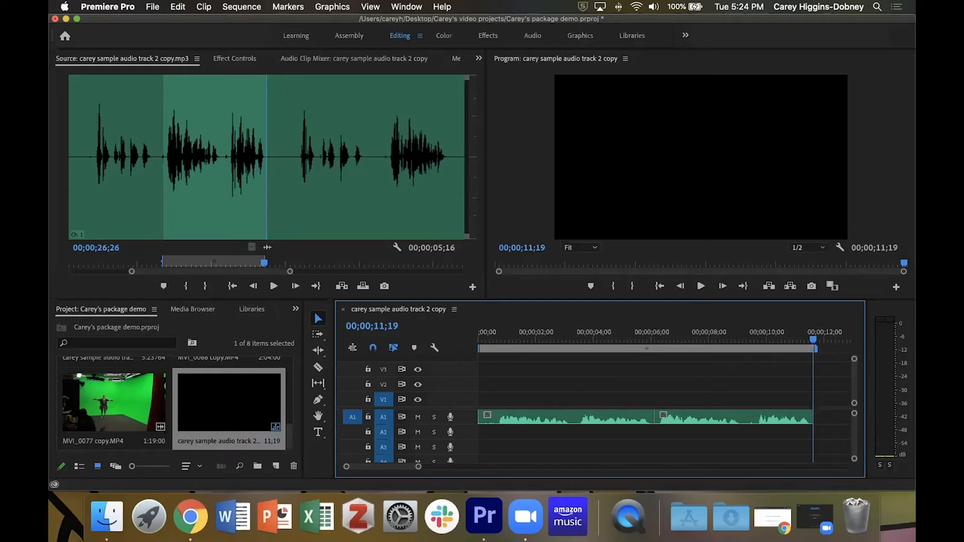
- Open sot.MP4 in the source monitor and mark an In point at 00:01:04:00
{"action": "left_click", "coordinate": [222, 331]}
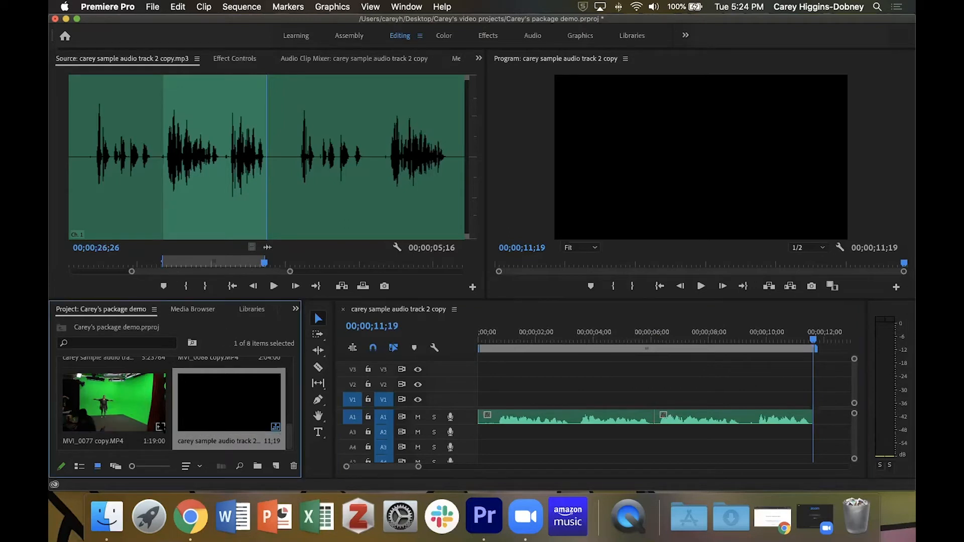
{"action": "scroll", "coordinate": [161, 426], "scroll_direction": "up", "scroll_amount": 3}
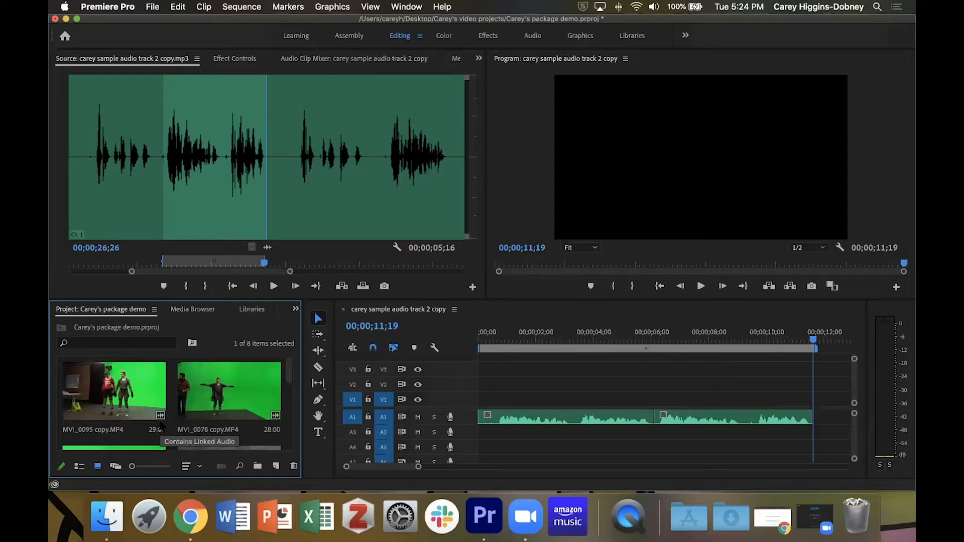
{"action": "scroll", "coordinate": [160, 424], "scroll_direction": "down", "scroll_amount": 3}
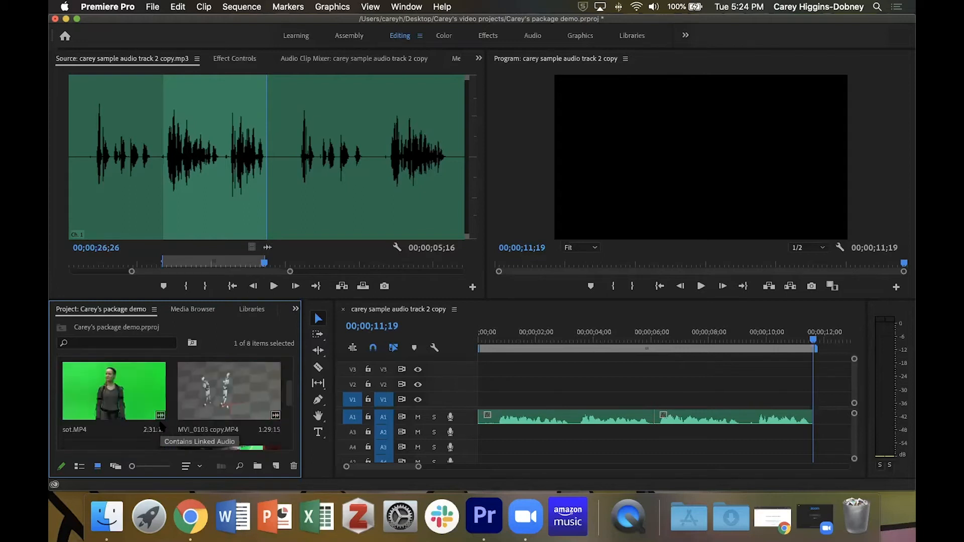
{"action": "double_click", "coordinate": [93, 398]}
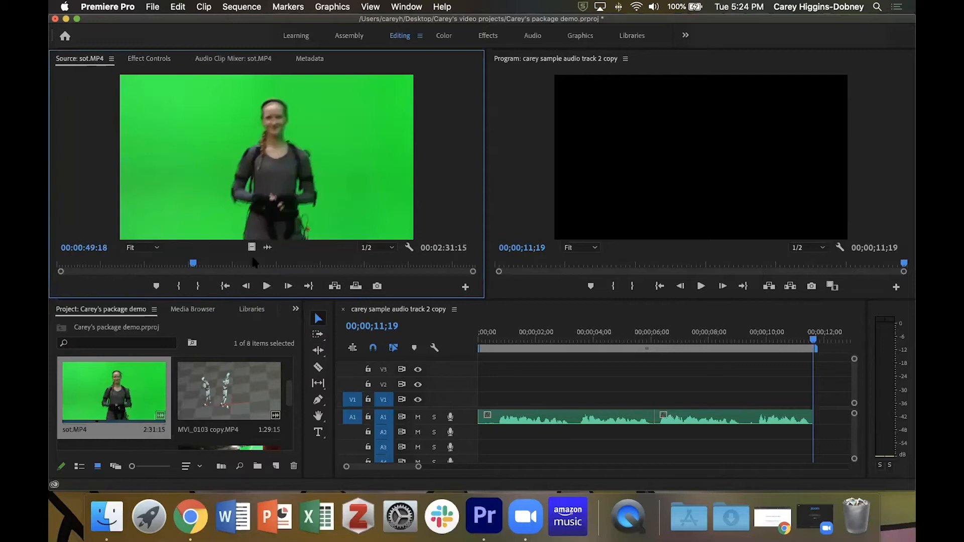
{"action": "left_click_drag", "start_coordinate": [191, 262], "coordinate": [227, 268]}
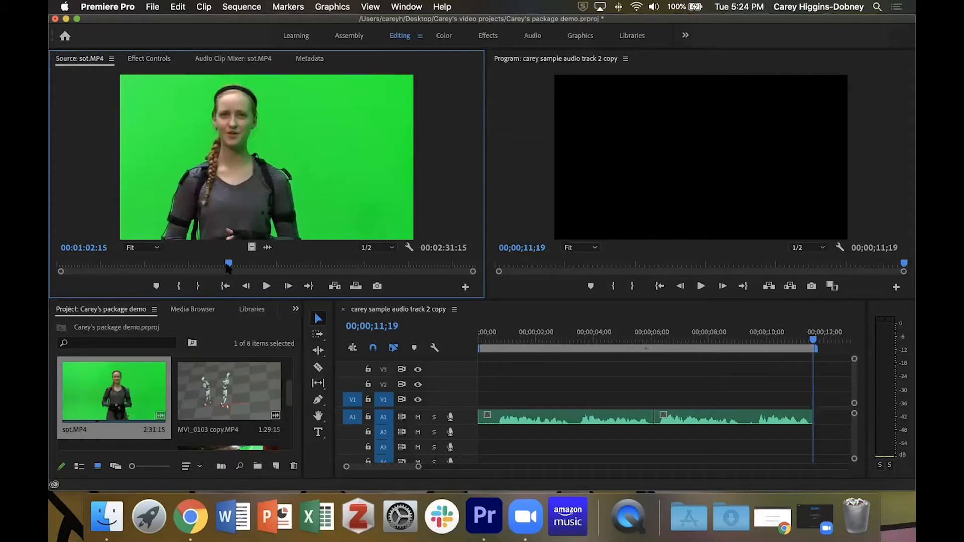
{"action": "key", "text": "space"}
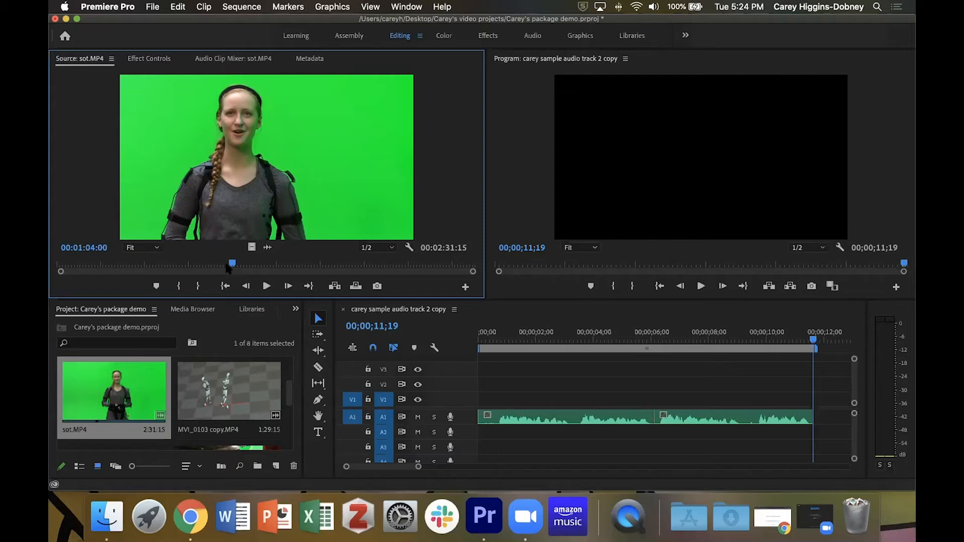
{"action": "key", "text": "i"}
- Mark an Out point at 00:01:11:21 and insert the sot.MP4 bite at the end of the sequence
{"action": "key", "text": "space"}
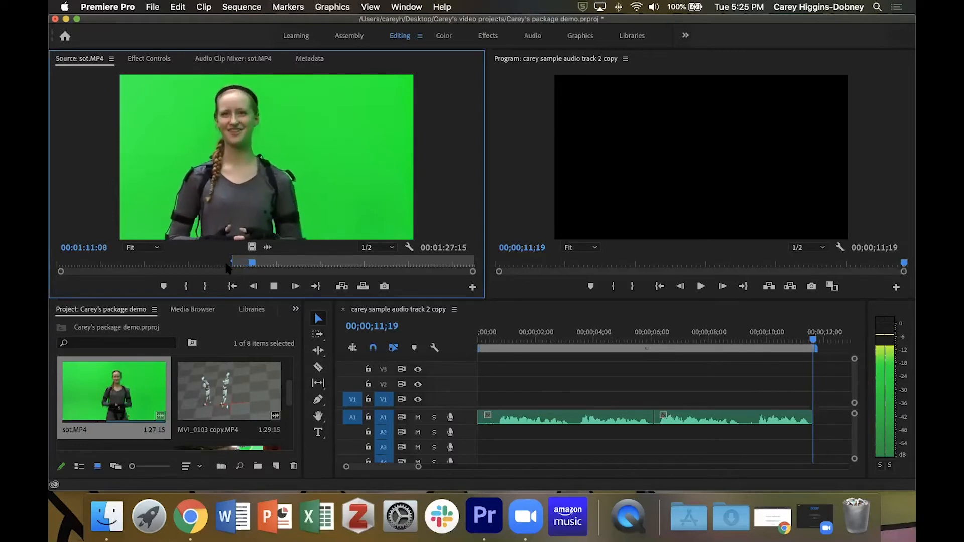
{"action": "key", "text": "space"}
{"action": "key", "text": "o"}
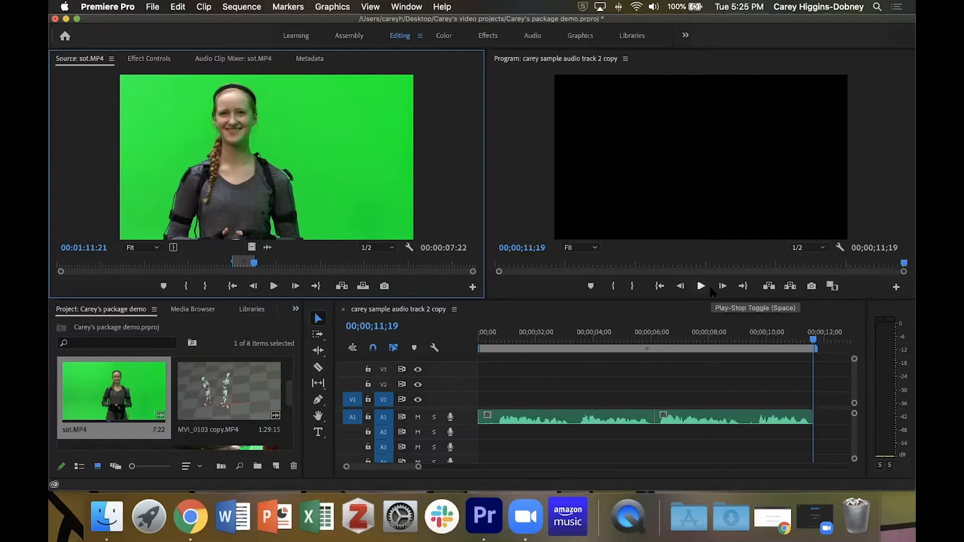
{"action": "key", "text": "comma"}
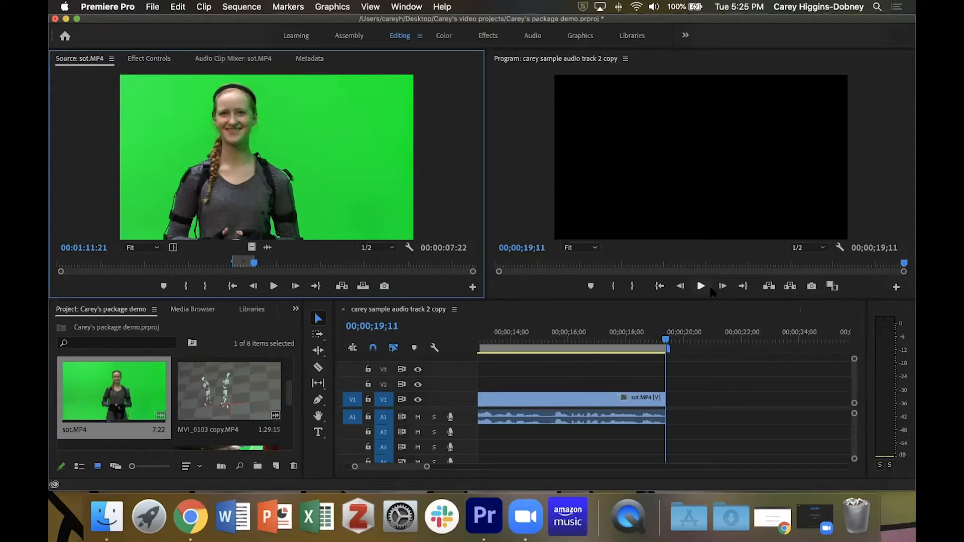
- Zoom out the timeline and play back the sequence from the new bite
{"action": "left_click", "coordinate": [632, 314]}
{"action": "key", "text": "minus"}
{"action": "key", "text": "minus"}
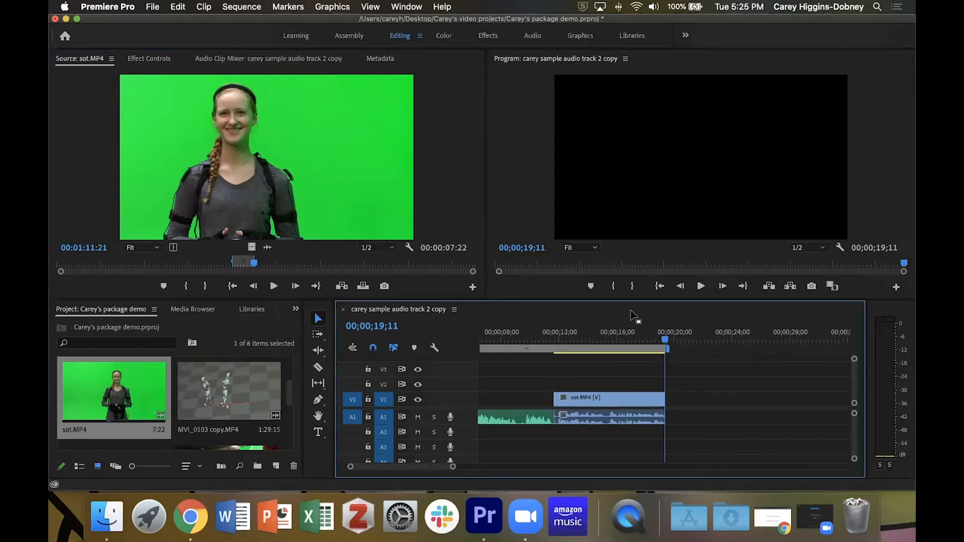
{"action": "left_click_drag", "start_coordinate": [616, 339], "coordinate": [535, 339]}
{"action": "key", "text": "space"}
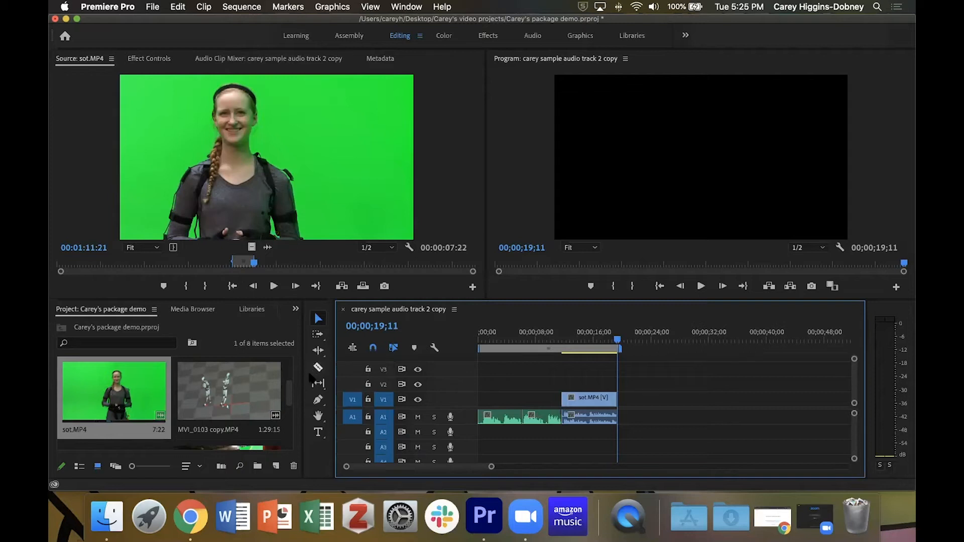
- Reopen the sample audio clip in the source monitor and clear its In and Out points
{"action": "scroll", "coordinate": [293, 399], "scroll_direction": "down", "scroll_amount": 2}
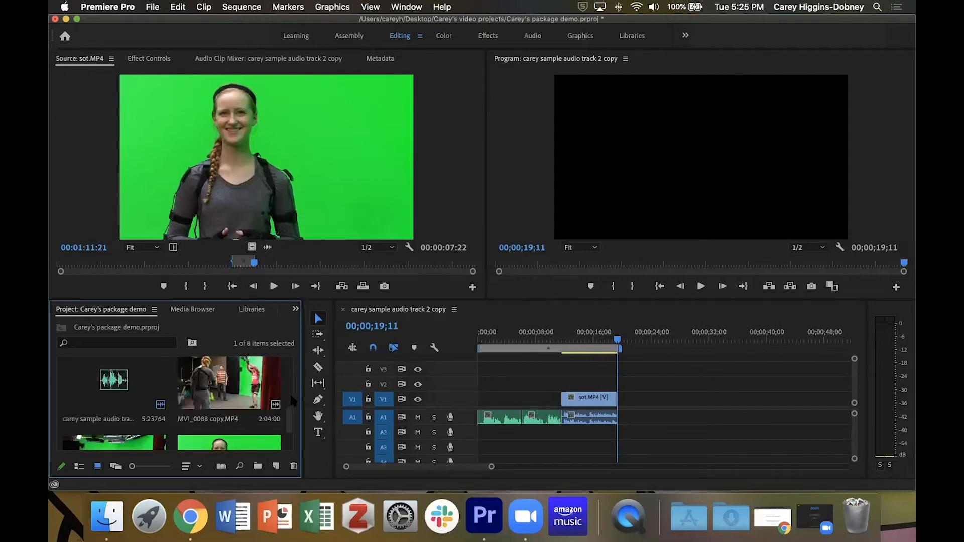
{"action": "double_click", "coordinate": [121, 392]}
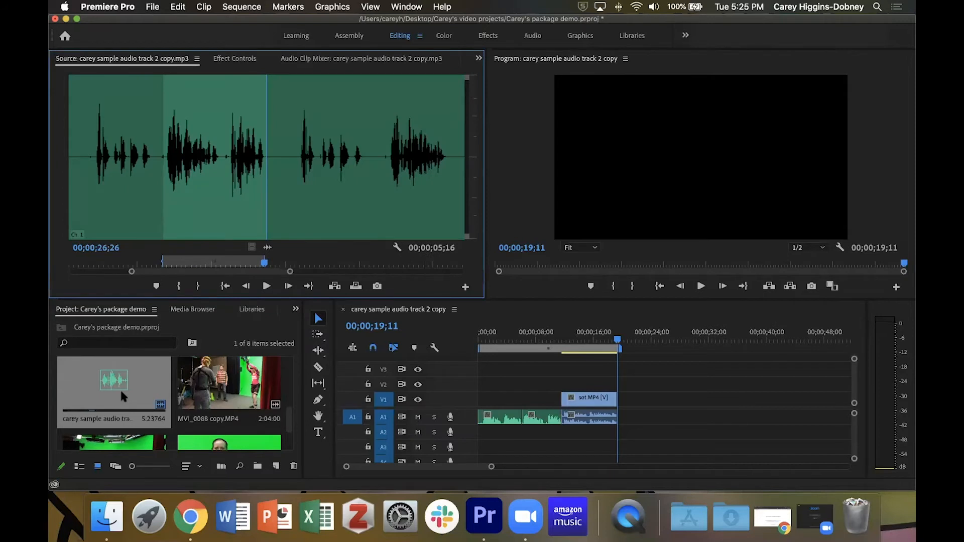
{"action": "key", "text": "alt+x"}
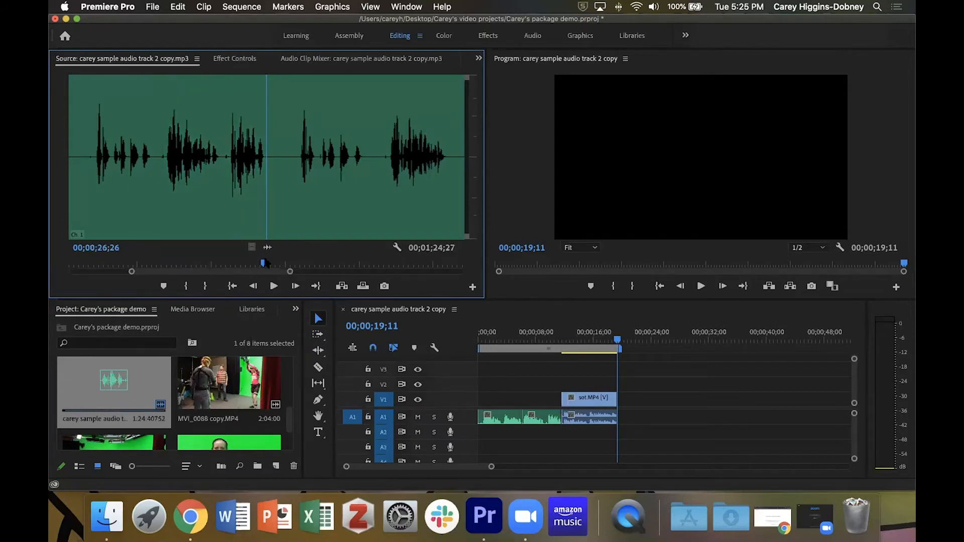
{"action": "left_click_drag", "start_coordinate": [264, 267], "coordinate": [359, 266]}
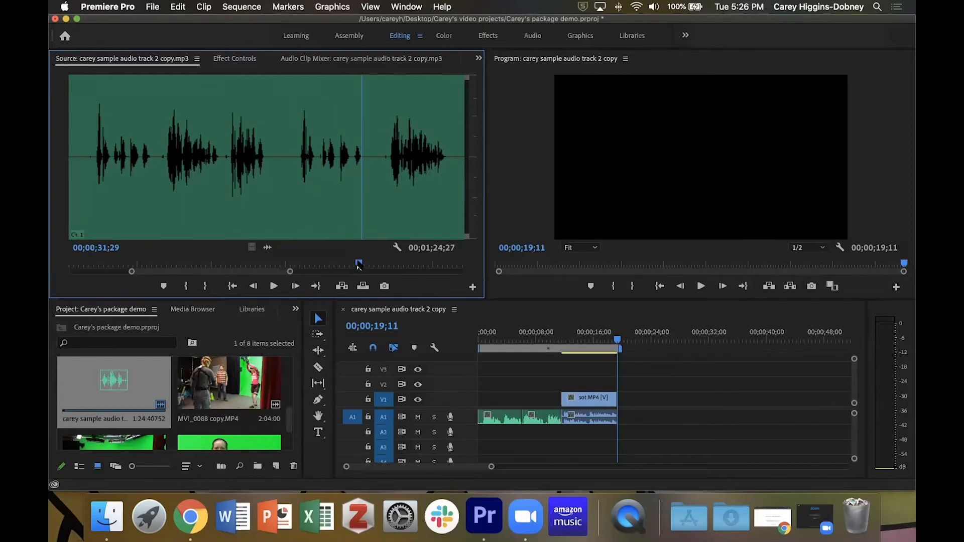
- Mark an In point at 00;00;33;08 in the sample audio clip in the source monitor
{"action": "left_click_drag", "start_coordinate": [359, 266], "coordinate": [296, 258]}
{"action": "key", "text": "space"}
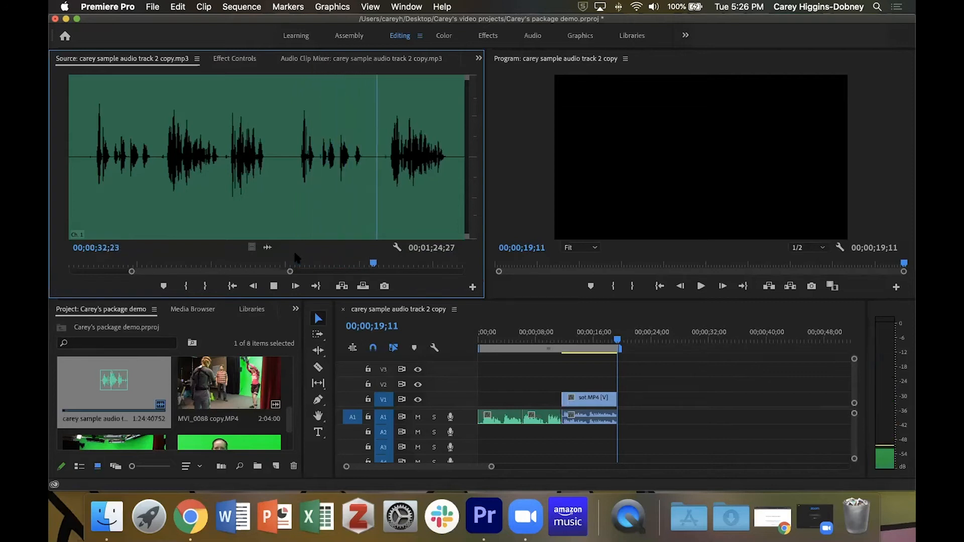
{"action": "key", "text": "space"}
{"action": "key", "text": "Right"}
{"action": "key", "text": "Right"}
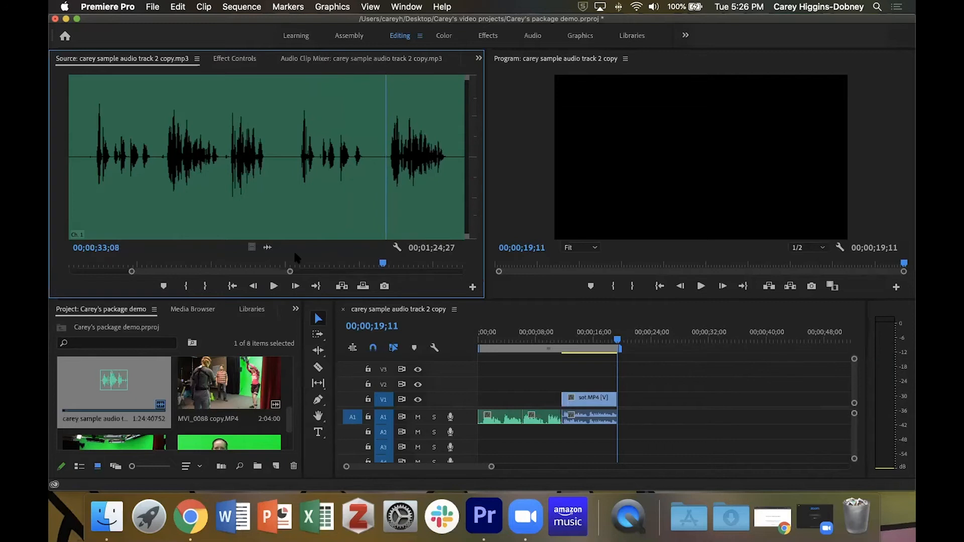
{"action": "key", "text": "="}
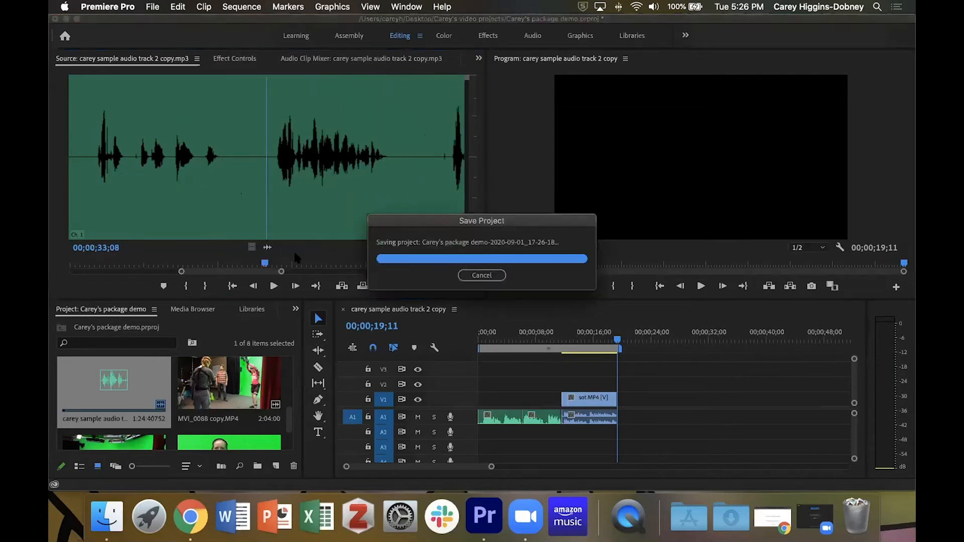
{"action": "key", "text": "="}
{"action": "key", "text": "="}
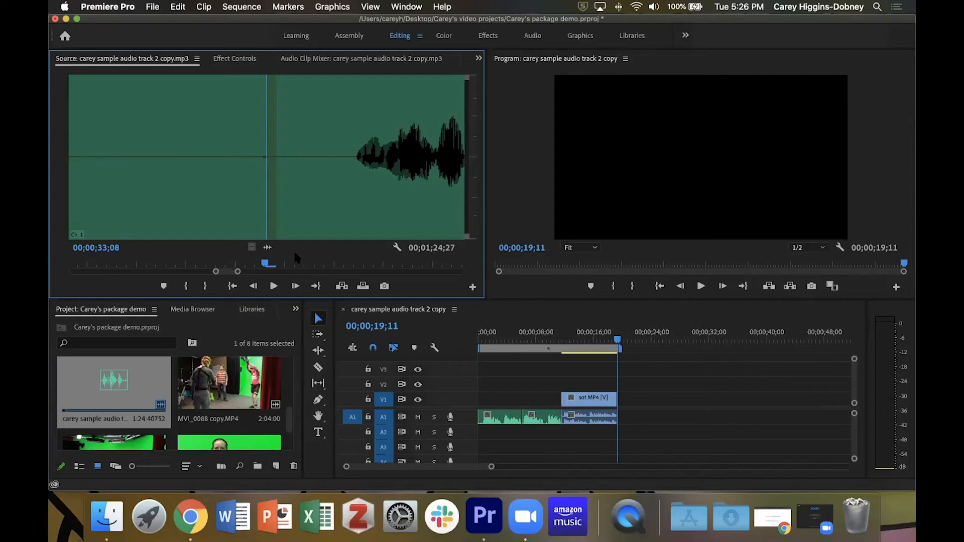
{"action": "key", "text": "i"}
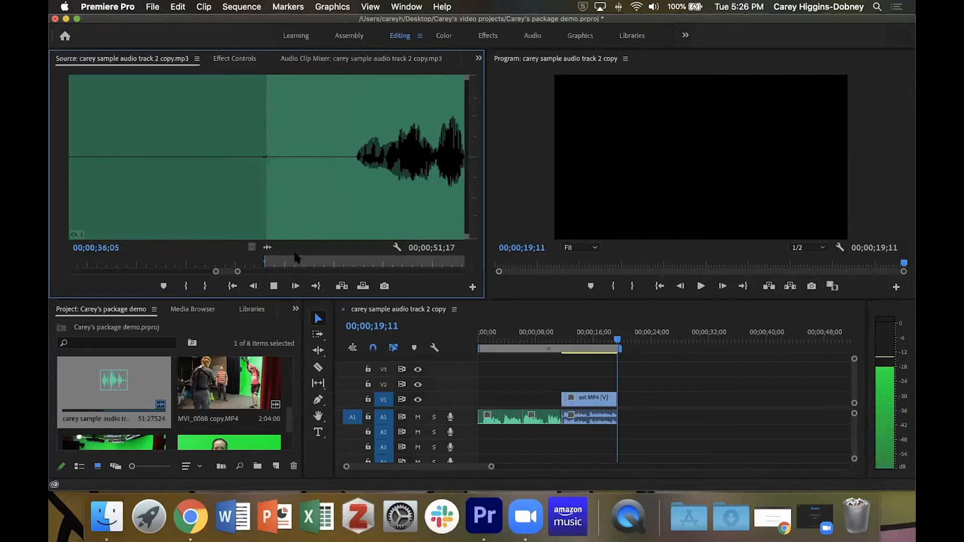
- Mark an Out point at 00;00;36;16 and insert the marked audio at the end of the sequence
{"action": "key", "text": "space"}
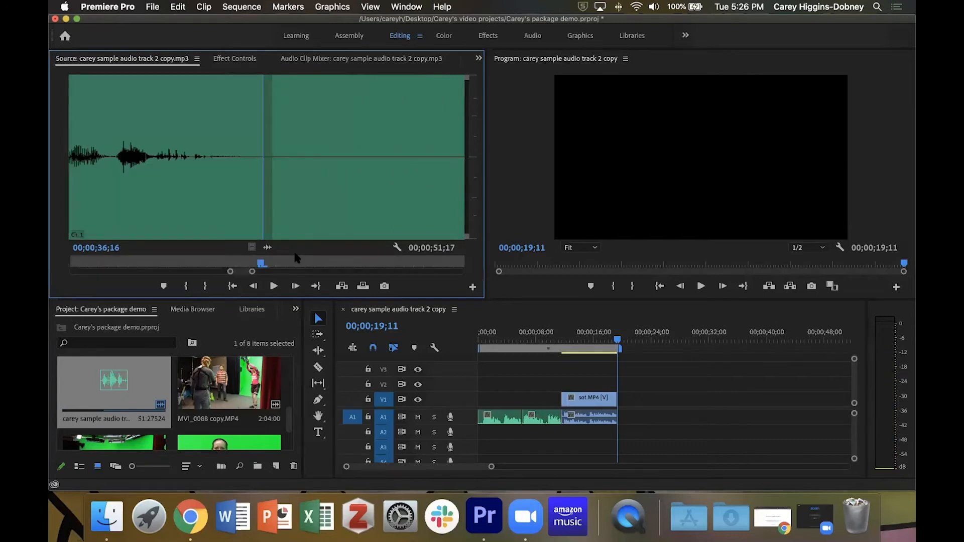
{"action": "key", "text": "o"}
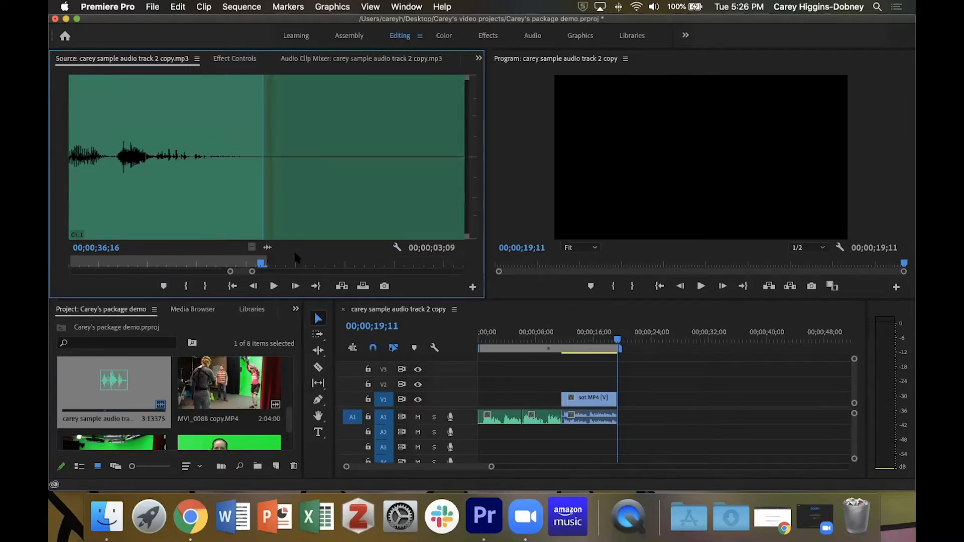
{"action": "key", "text": "minus"}
{"action": "key", "text": "minus"}
{"action": "key", "text": "minus"}
{"action": "key", "text": "minus"}
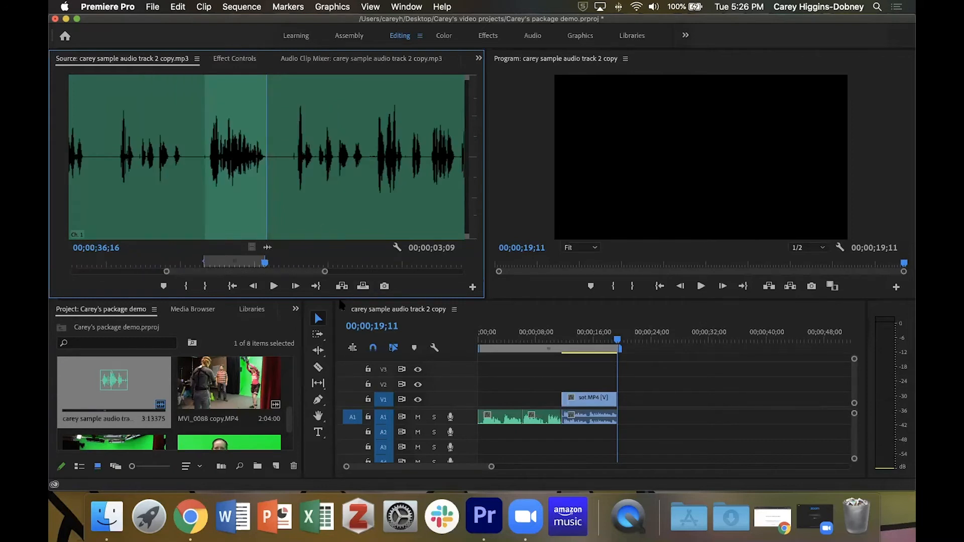
{"action": "key", "text": "comma"}
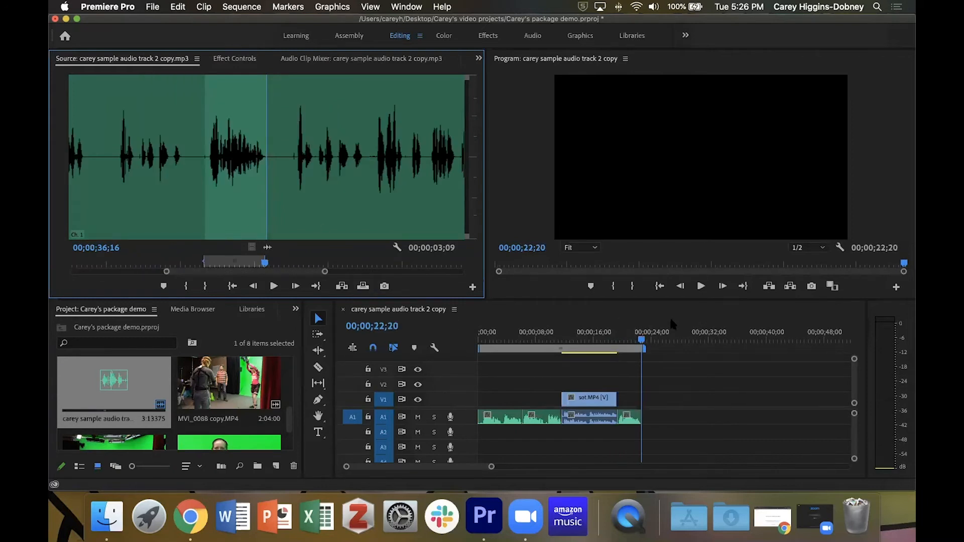
- Play back the sequence from about 00;00;17;19 to review the inserted audio
{"action": "left_click", "coordinate": [640, 343]}
{"action": "left_click_drag", "start_coordinate": [640, 343], "coordinate": [605, 347]}
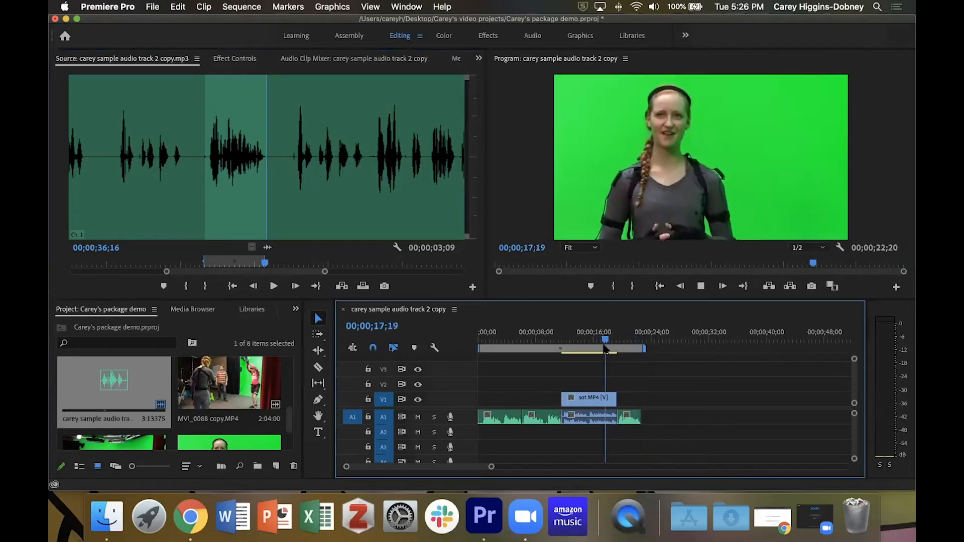
{"action": "key", "text": "space"}
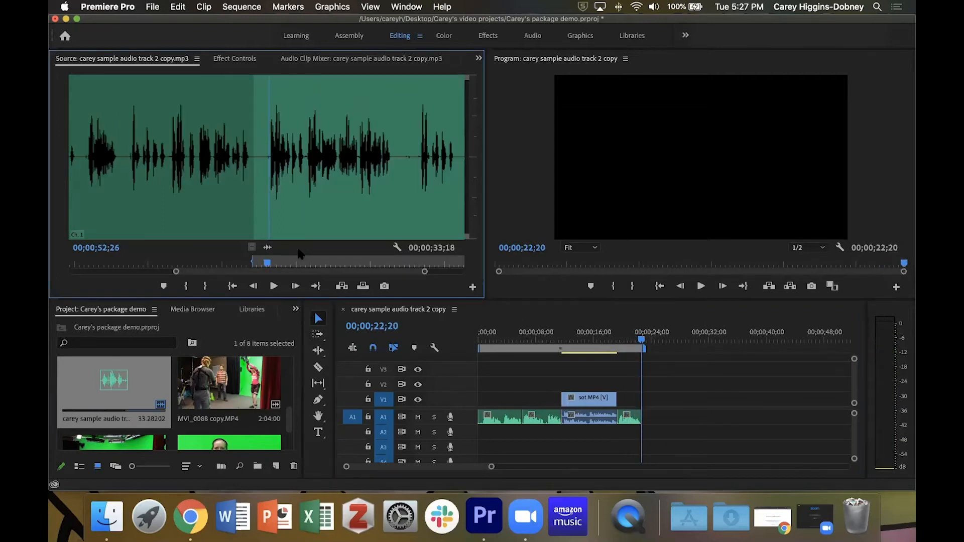
- Mark a new In point at 00;00;52;26 in the sample audio clip
{"action": "key", "text": "i"}
{"action": "key", "text": "space"}
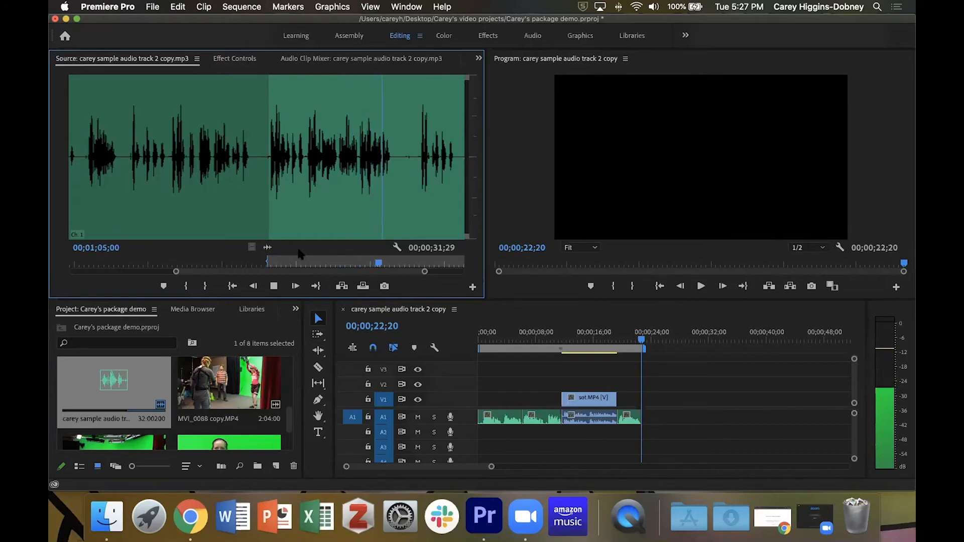
{"action": "key", "text": "space"}
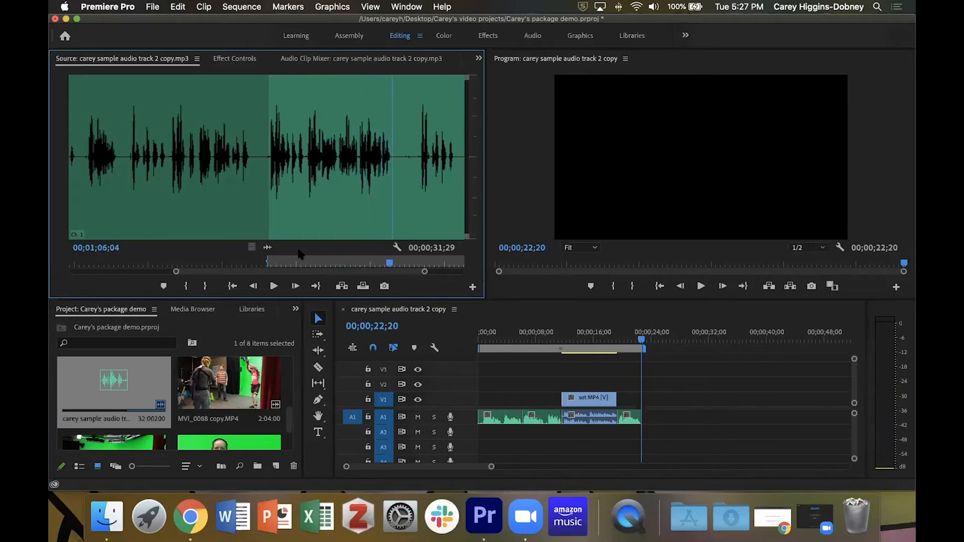
- Mark an Out point at 00;01;06;04 and overwrite the segment onto the end of the sequence
{"action": "key", "text": "o"}
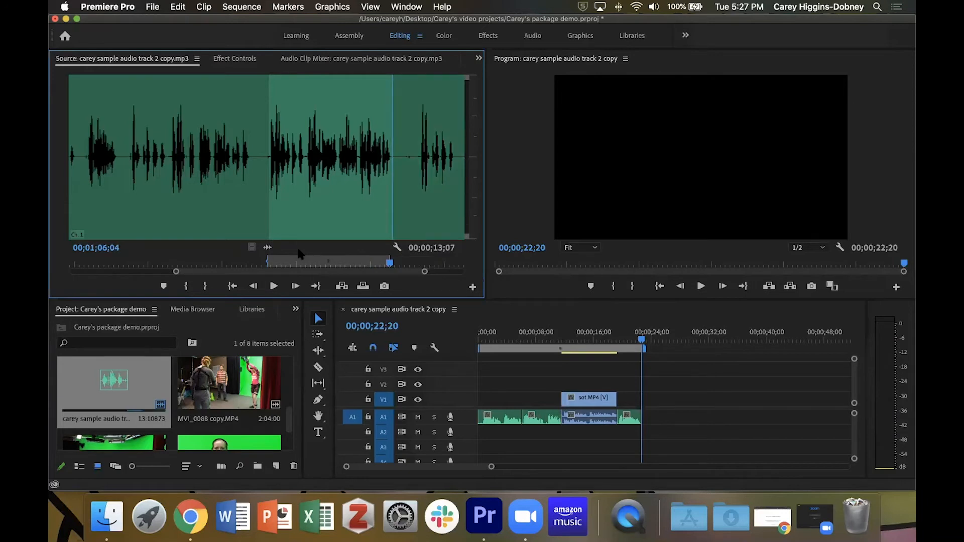
{"action": "key", "text": "period"}
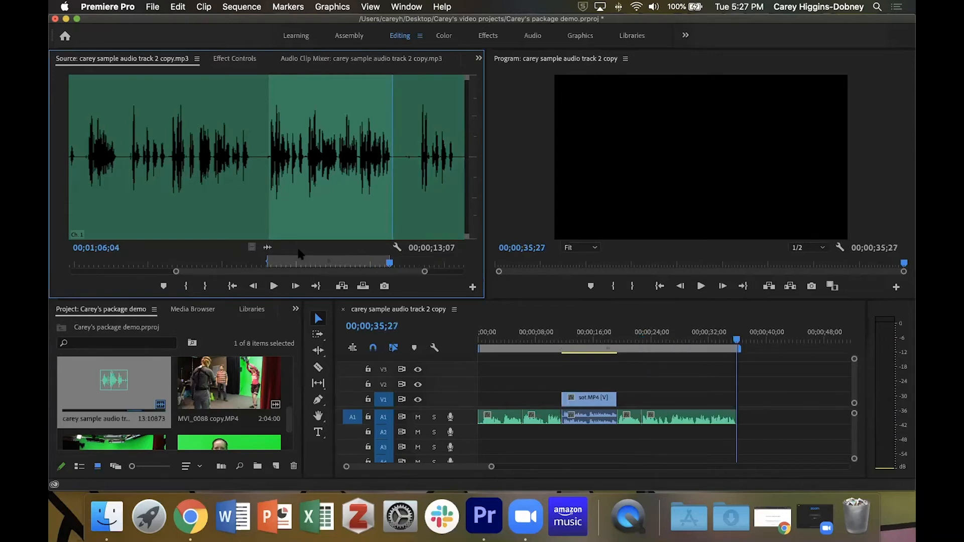
{"action": "key", "text": "shift+3"}
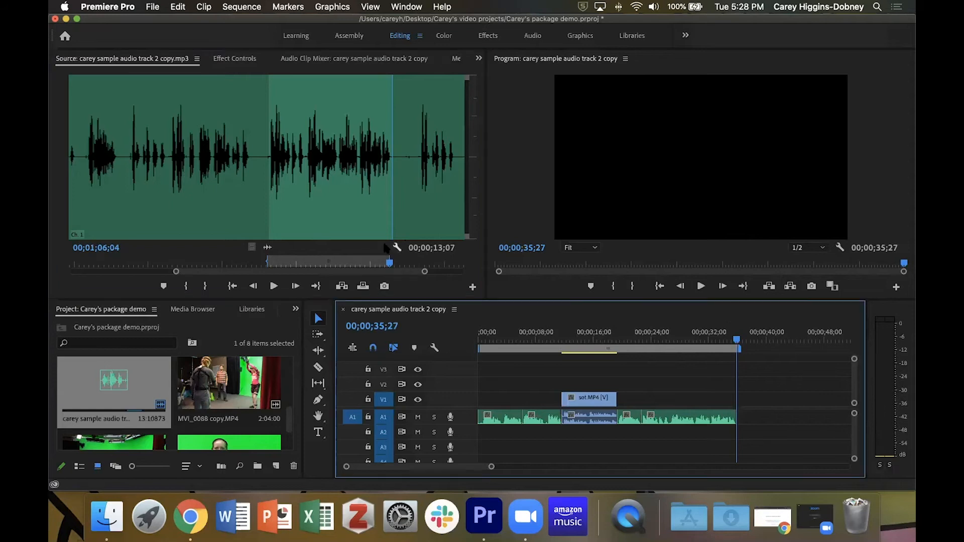
{"action": "left_click", "coordinate": [274, 64]}
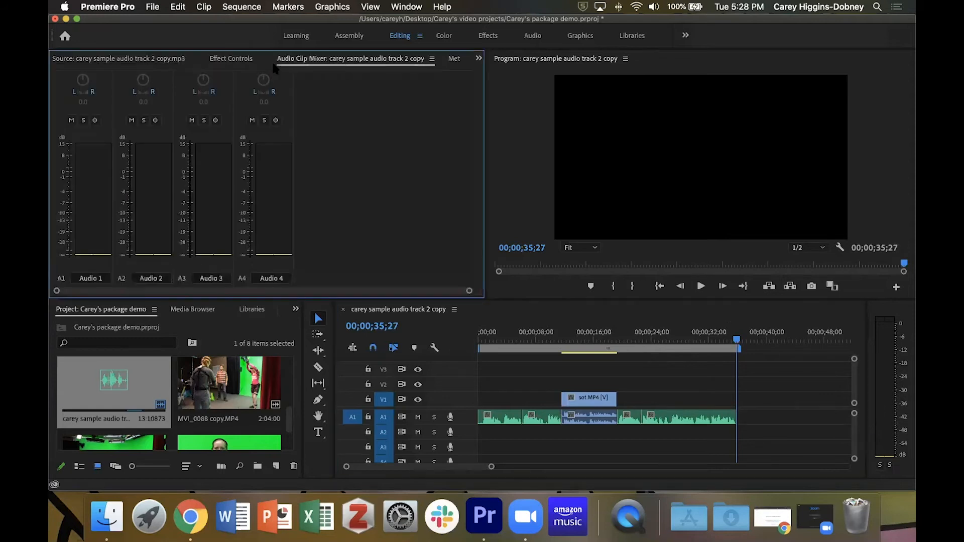
{"action": "left_click", "coordinate": [134, 60]}
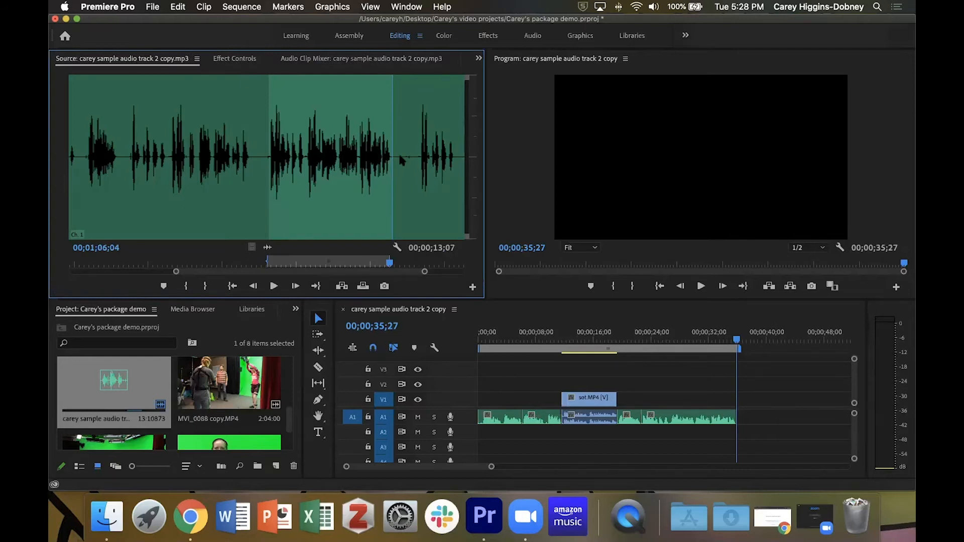
- Step the sequence playhead through the edit points and return it to the sequence start
{"action": "left_click_drag", "start_coordinate": [737, 339], "coordinate": [440, 349]}
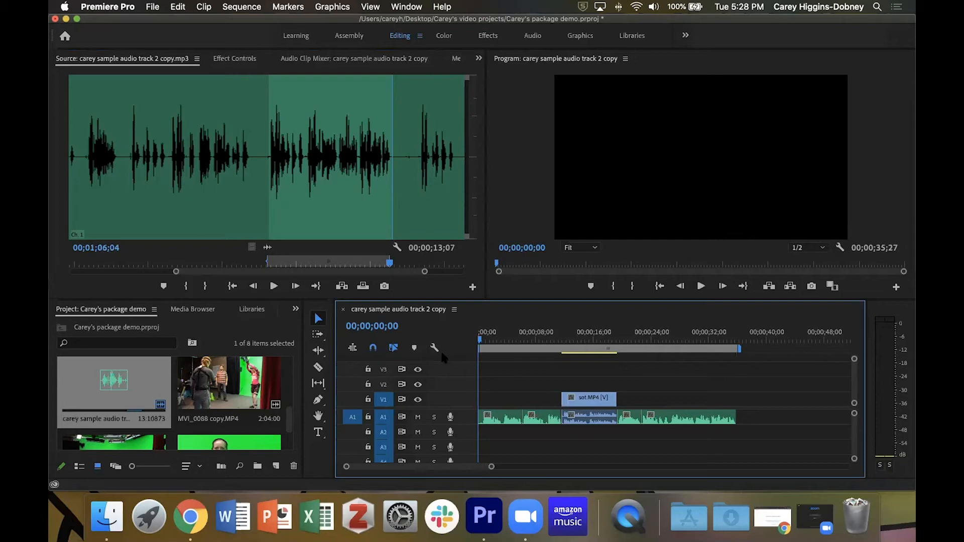
{"action": "key", "text": "End"}
{"action": "key", "text": "Up"}
{"action": "key", "text": "Up"}
{"action": "key", "text": "Up"}
{"action": "key", "text": "Up"}
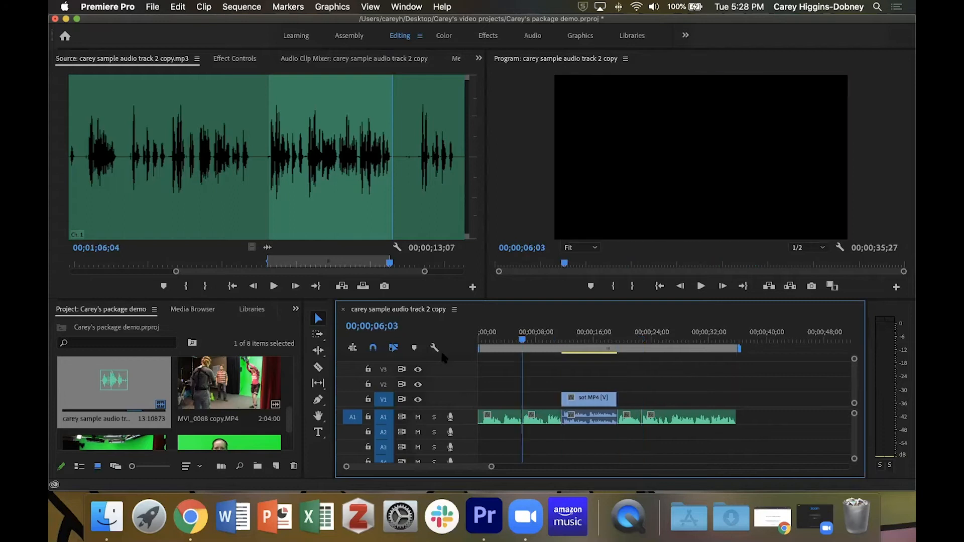
{"action": "key", "text": "Up"}
{"action": "key", "text": "Down"}
{"action": "key", "text": "Down"}
{"action": "key", "text": "Up"}
{"action": "key", "text": "Up"}
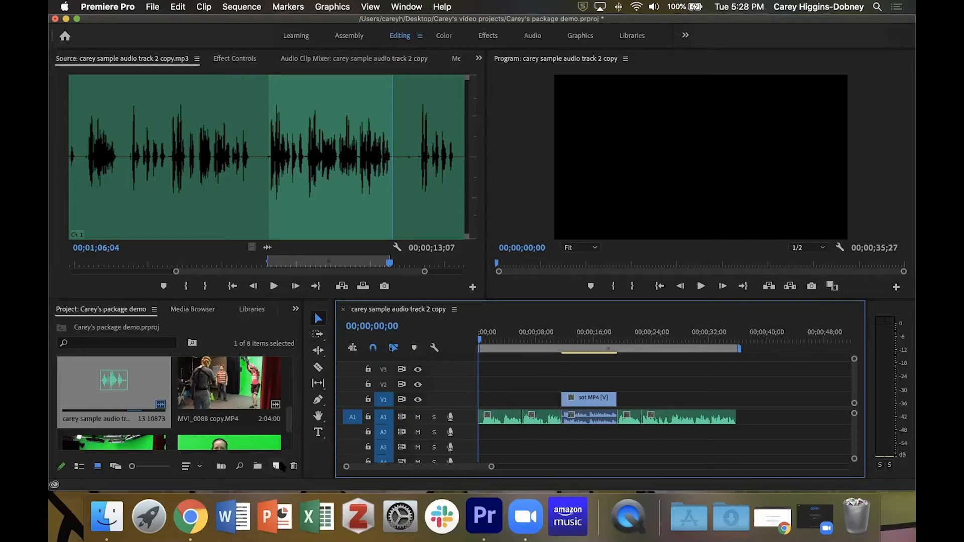
- Open MVI_0095 copy.MP4 in the source monitor and mark an In point at 00:00:17:07
{"action": "left_click", "coordinate": [291, 417]}
{"action": "left_click_drag", "start_coordinate": [291, 416], "coordinate": [293, 364]}
{"action": "double_click", "coordinate": [139, 390]}
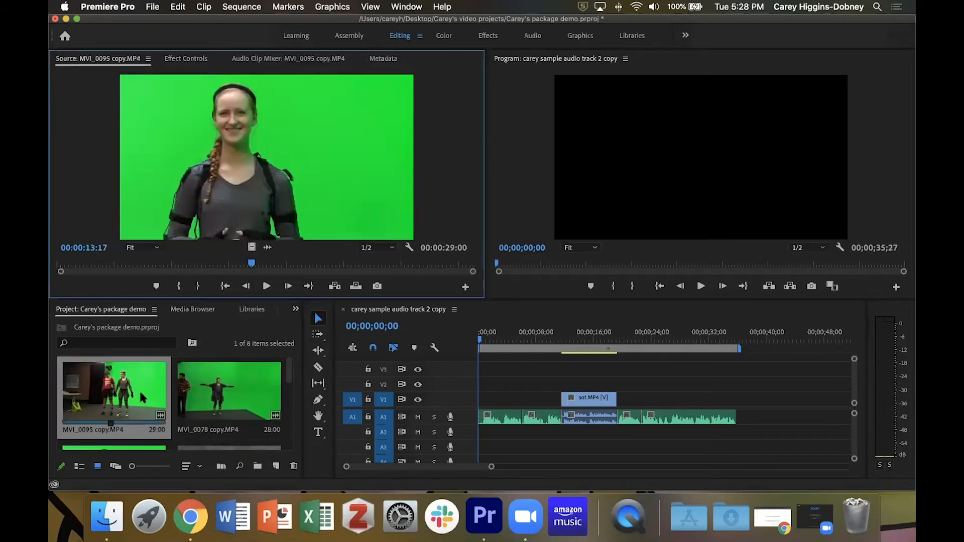
{"action": "left_click_drag", "start_coordinate": [247, 265], "coordinate": [302, 276]}
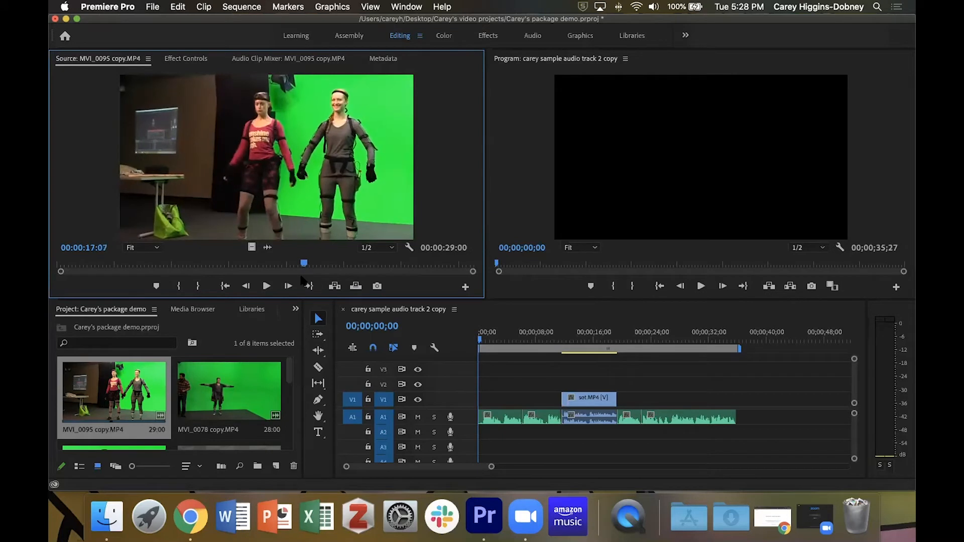
{"action": "key", "text": "i"}
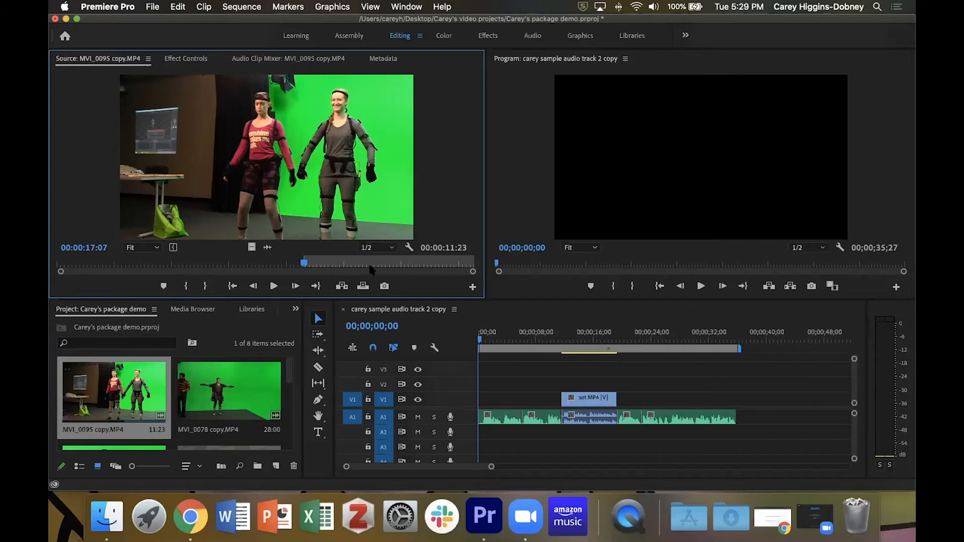
- Mark an Out point and extend it so the marked range lasts 00:00:05:04
{"action": "key", "text": "space"}
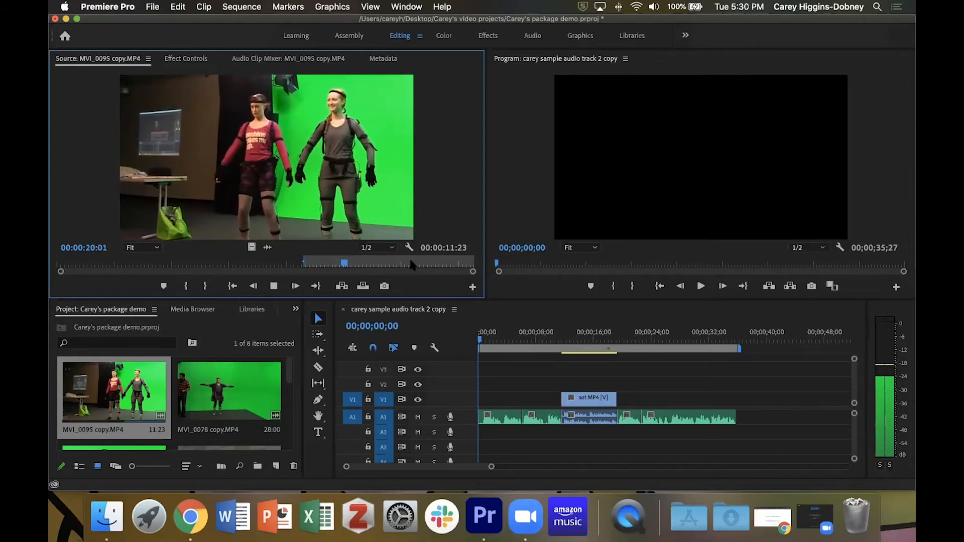
{"action": "key", "text": "space"}
{"action": "key", "text": "o"}
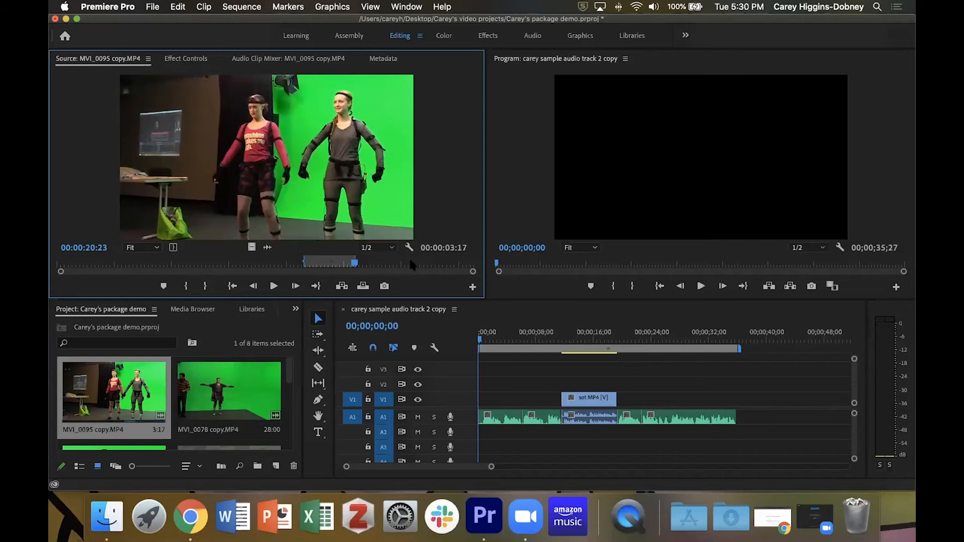
{"action": "key", "text": "space"}
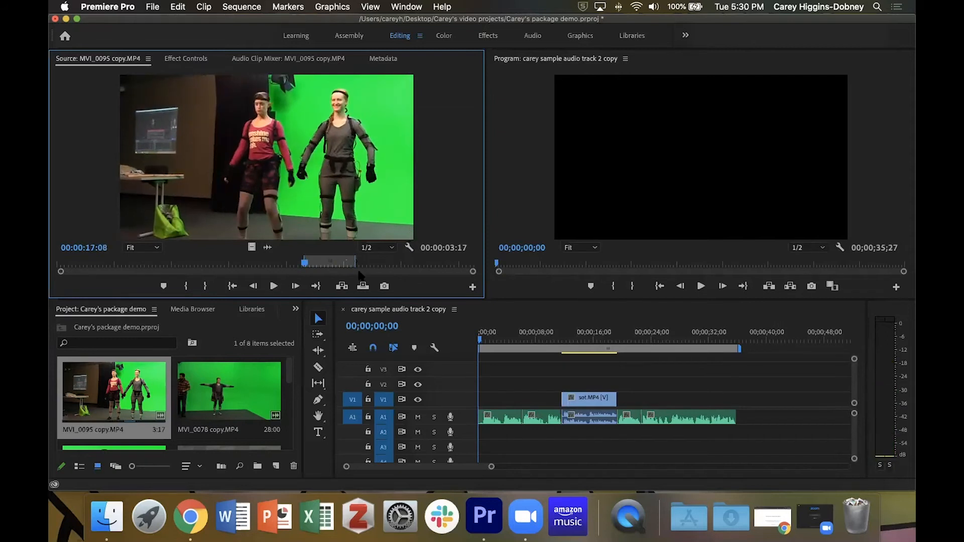
{"action": "left_click_drag", "start_coordinate": [355, 259], "coordinate": [367, 260]}
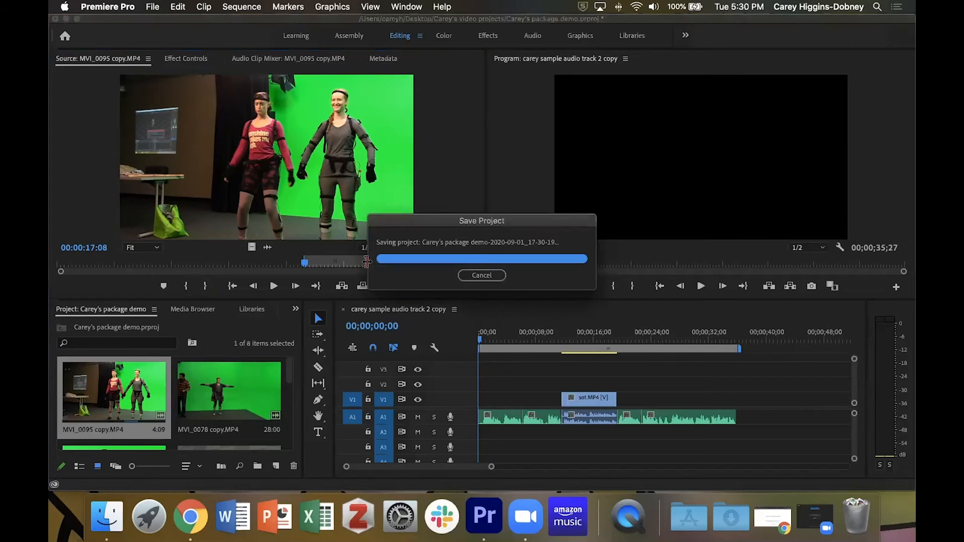
{"action": "mouse_move", "coordinate": [367, 261]}
{"action": "left_mouse_down"}
{"action": "mouse_move", "coordinate": [409, 266]}
{"action": "mouse_move", "coordinate": [367, 273]}
{"action": "mouse_move", "coordinate": [378, 274]}
{"action": "left_mouse_up"}
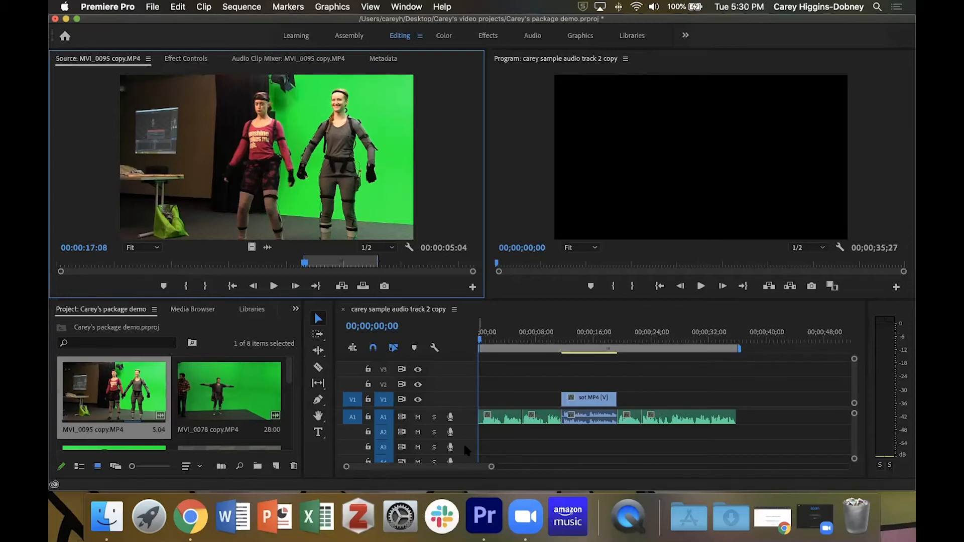
- Patch the source audio to track A2 and overwrite the clip at the start of the sequence
{"action": "left_click", "coordinate": [351, 418]}
{"action": "left_click_drag", "start_coordinate": [353, 430], "coordinate": [354, 434]}
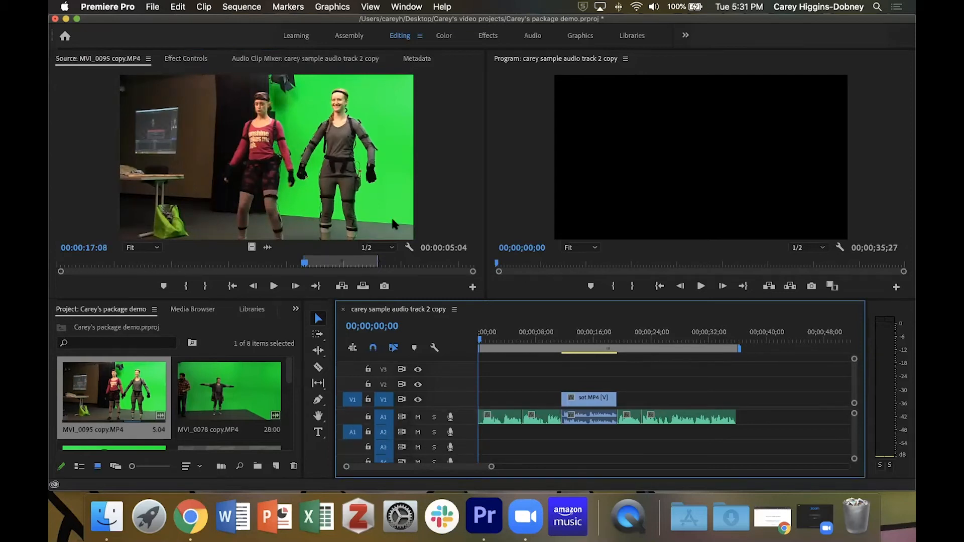
{"action": "key", "text": "period"}
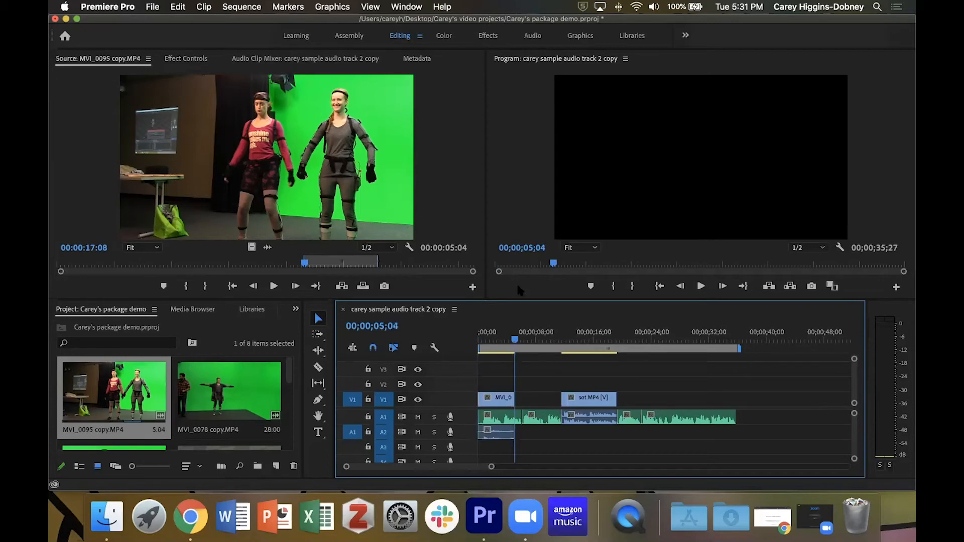
- Play back the start of the sequence to review the new video clip
{"action": "left_click_drag", "start_coordinate": [517, 341], "coordinate": [457, 336]}
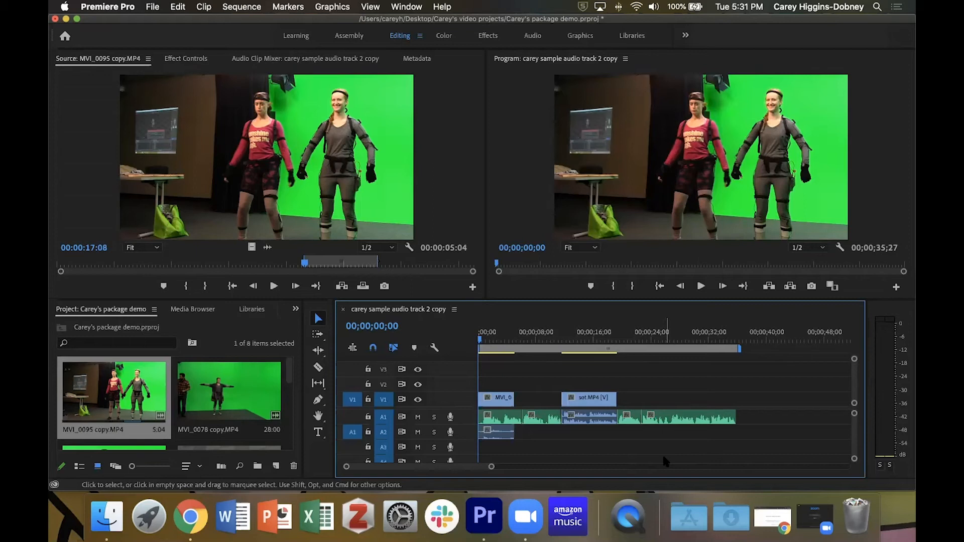
{"action": "key", "text": "space"}
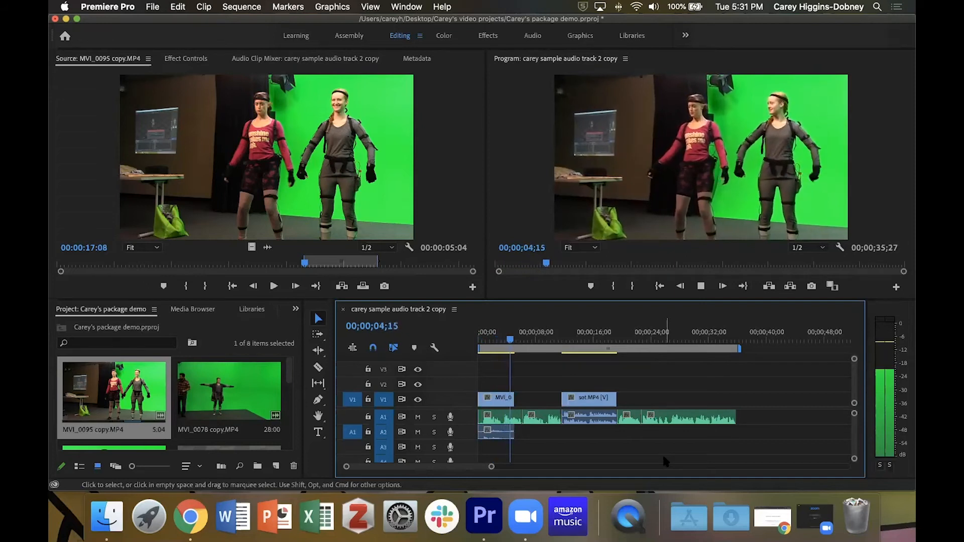
{"action": "key", "text": "space"}
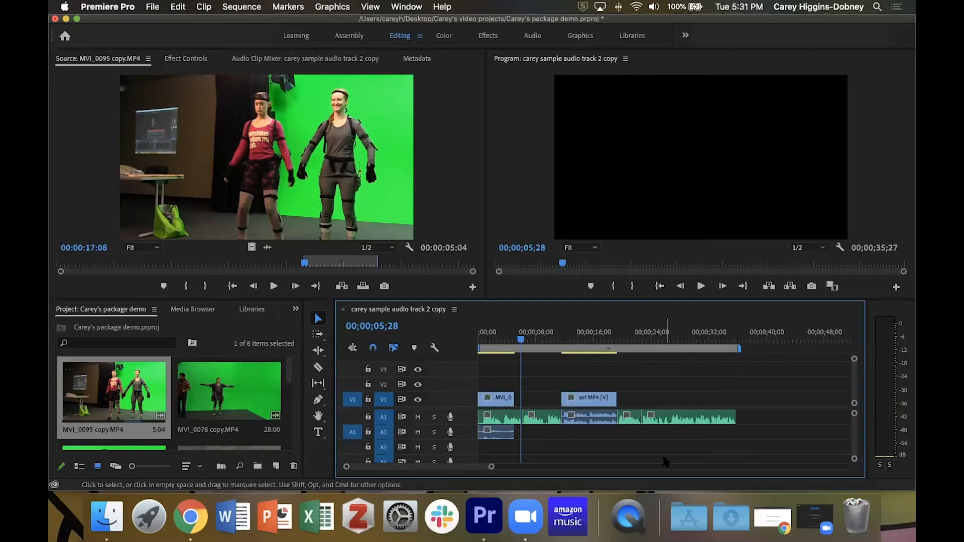
{"action": "key", "text": "Up"}
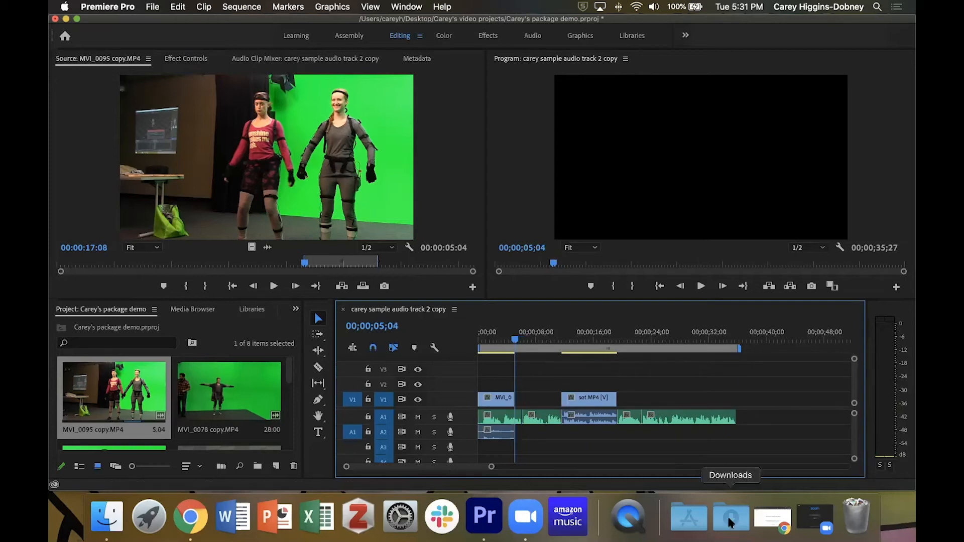
- Open MVI_0103 copy.MP4 in the source monitor and mark an In point at about 00:00:37:13
{"action": "left_click_drag", "start_coordinate": [289, 376], "coordinate": [290, 411]}
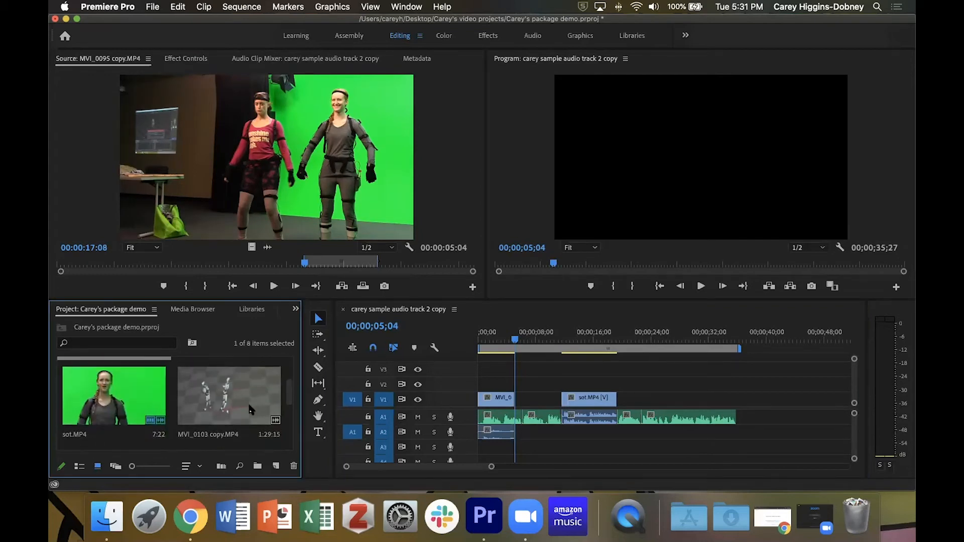
{"action": "left_click_drag", "start_coordinate": [229, 397], "coordinate": [142, 237]}
{"action": "left_click_drag", "start_coordinate": [59, 263], "coordinate": [231, 286]}
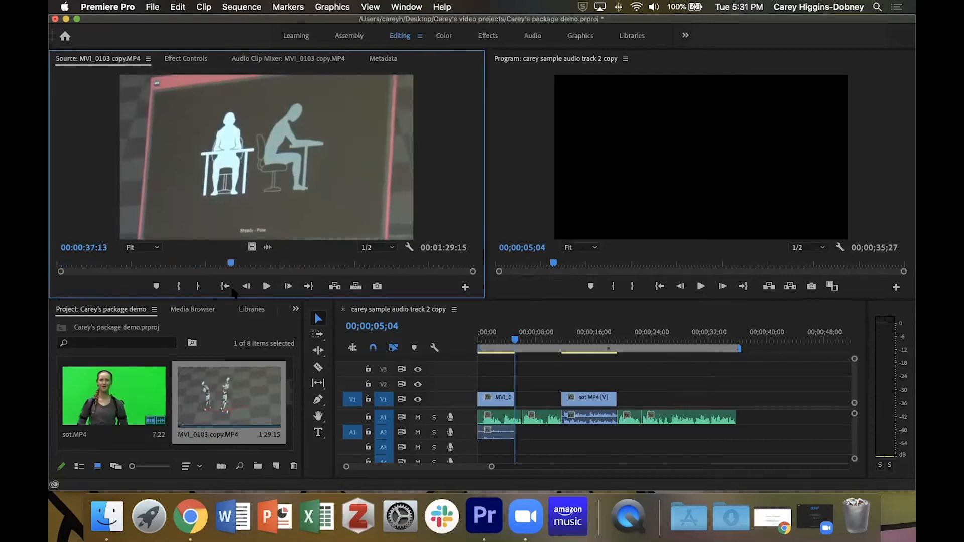
{"action": "key", "text": "i"}
- Mark an Out point so the range lasts 00:00:04:05 and overwrite it into the sequence after the first video clip
{"action": "key", "text": "space"}
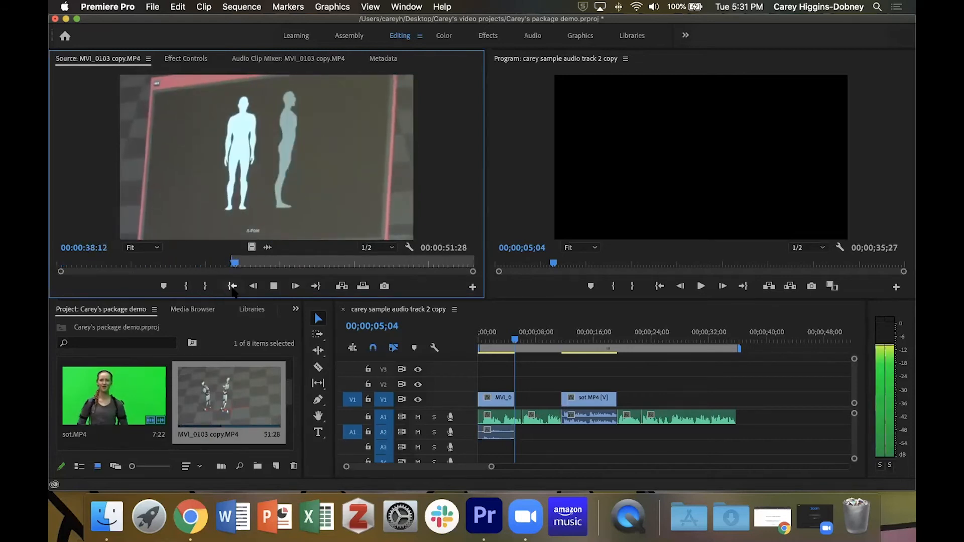
{"action": "key", "text": "space"}
{"action": "key", "text": "space"}
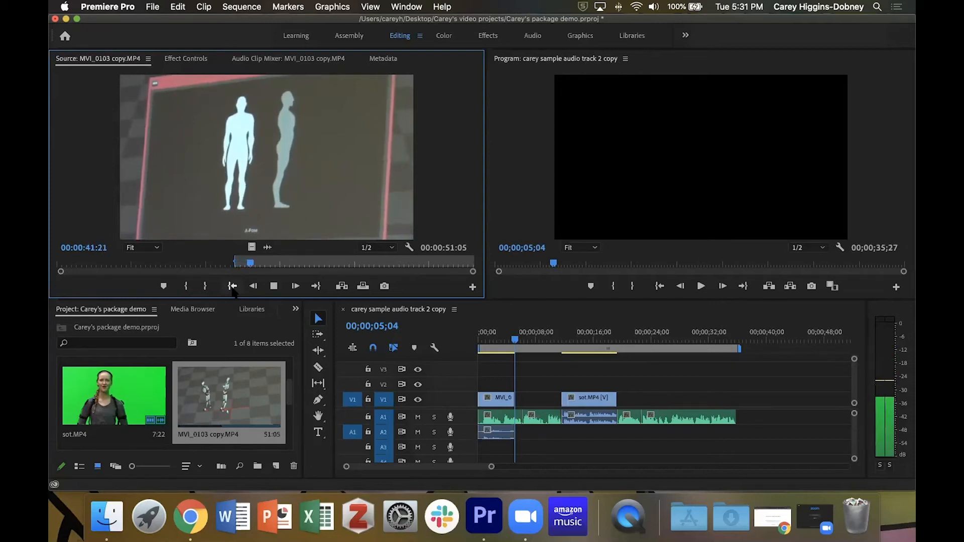
{"action": "key", "text": "space"}
{"action": "key", "text": "o"}
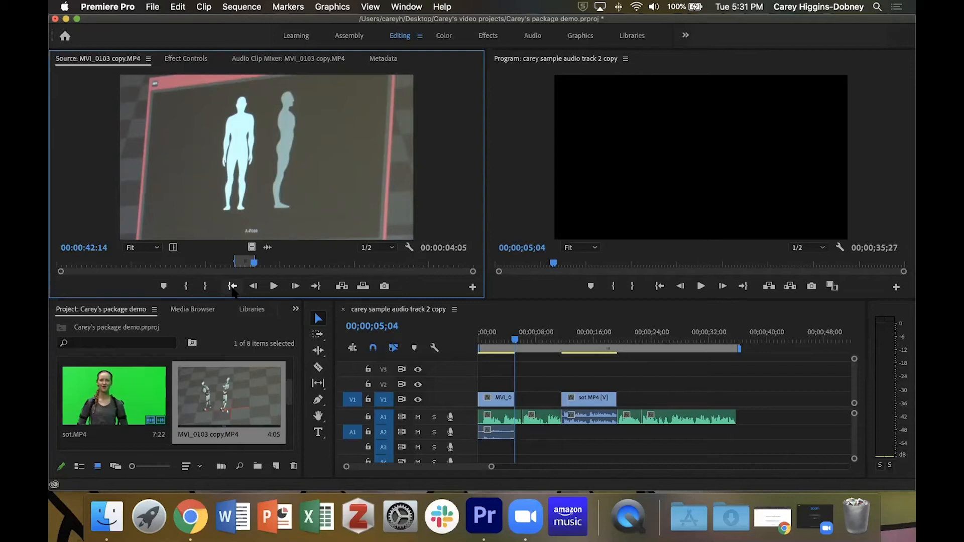
{"action": "key", "text": "period"}
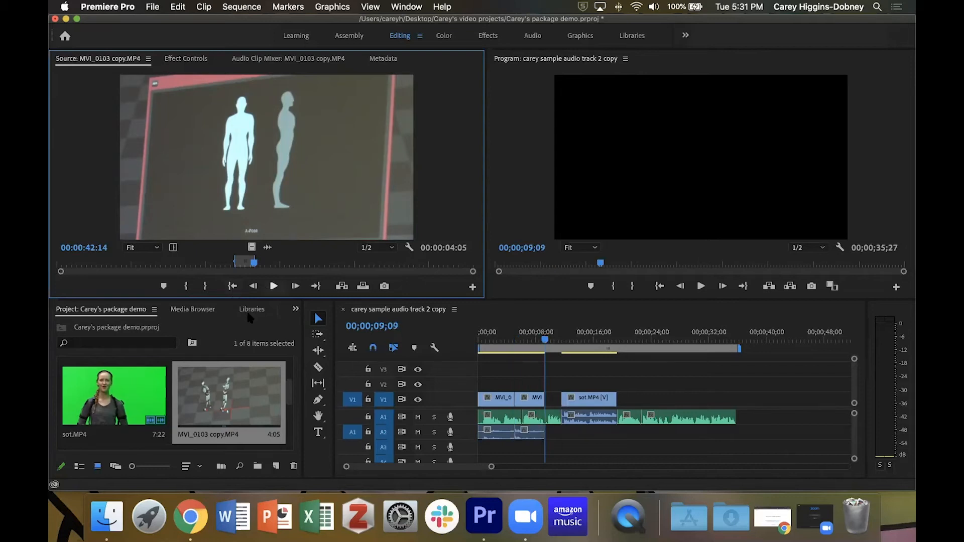
- Play back and scrub through the sequence to review the newly placed clip
{"action": "left_click_drag", "start_coordinate": [546, 343], "coordinate": [497, 345]}
{"action": "key", "text": "space"}
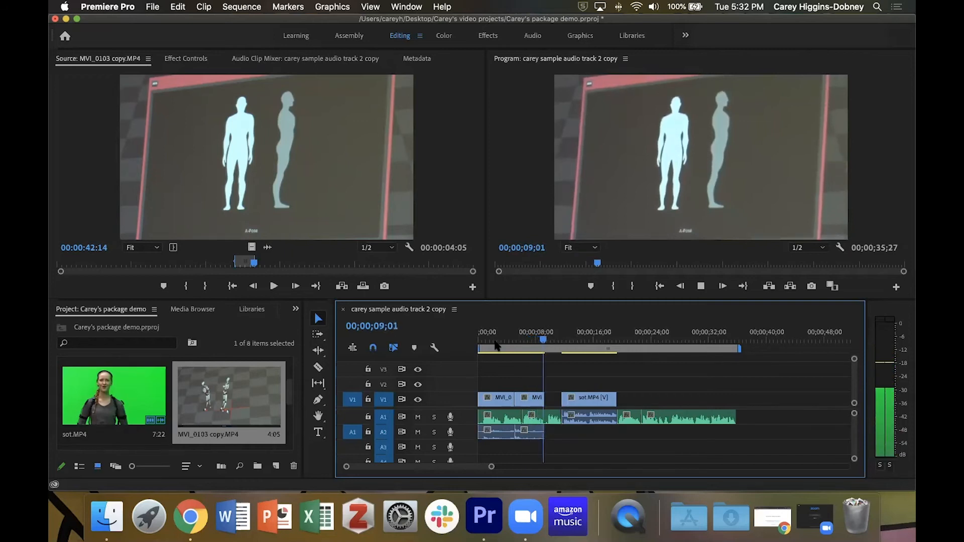
{"action": "key", "text": "space"}
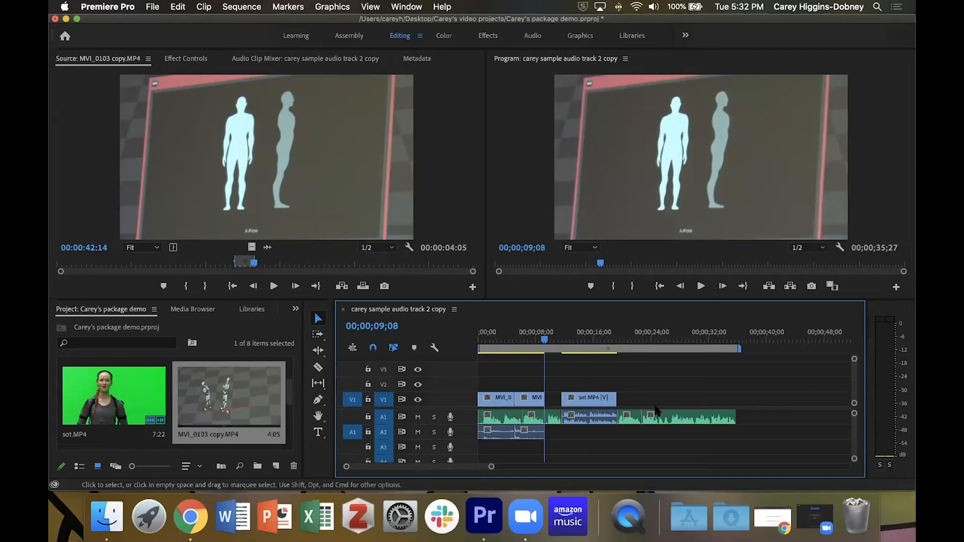
{"action": "left_click", "coordinate": [547, 342]}
{"action": "left_click_drag", "start_coordinate": [553, 347], "coordinate": [660, 351]}
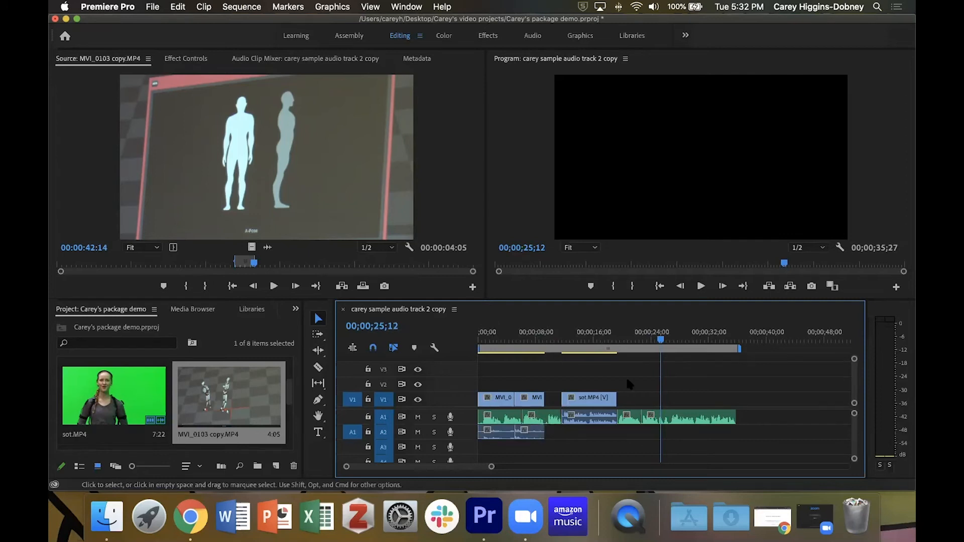
{"action": "left_click_drag", "start_coordinate": [659, 341], "coordinate": [737, 343]}
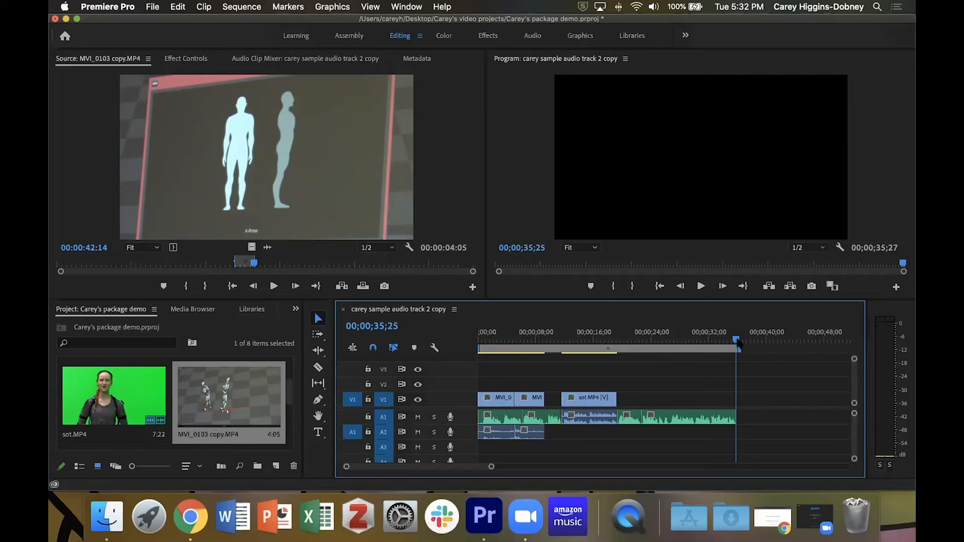
{"action": "mouse_move", "coordinate": [741, 335]}
{"action": "left_mouse_down"}
{"action": "mouse_move", "coordinate": [722, 342]}
{"action": "mouse_move", "coordinate": [738, 340]}
{"action": "left_mouse_up"}
{"action": "left_click_drag", "start_coordinate": [698, 331], "coordinate": [489, 339]}
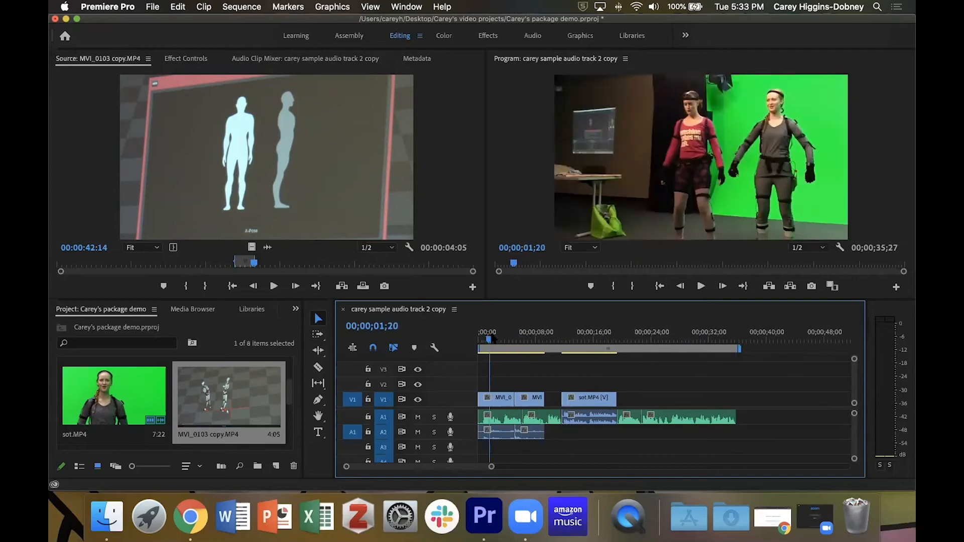
- Save the project
{"action": "left_click", "coordinate": [154, 8]}
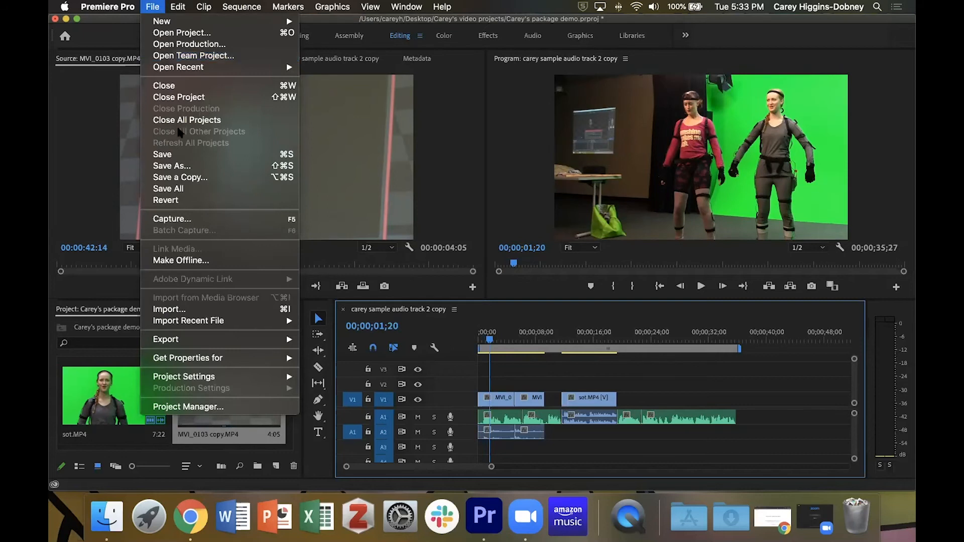
{"action": "left_click", "coordinate": [190, 154]}
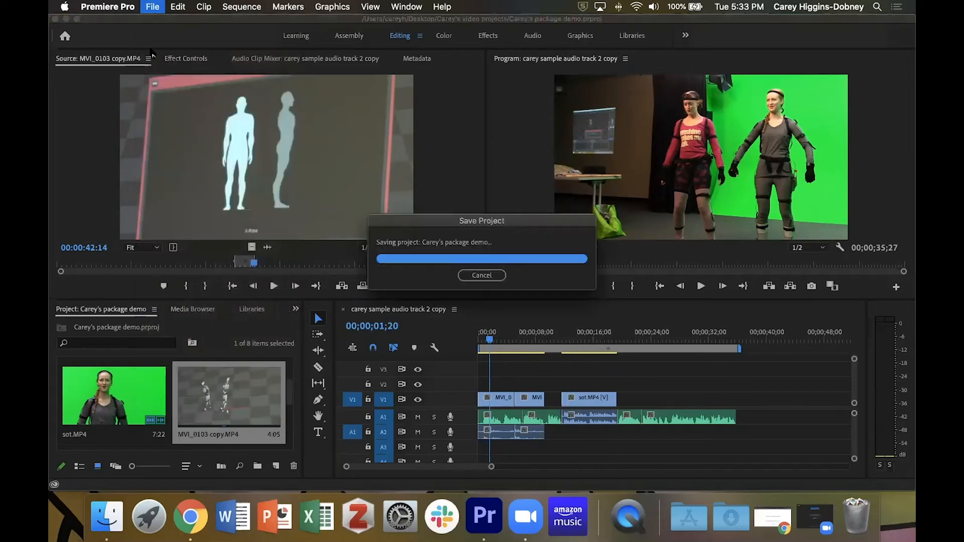
{"action": "left_click", "coordinate": [153, 7]}
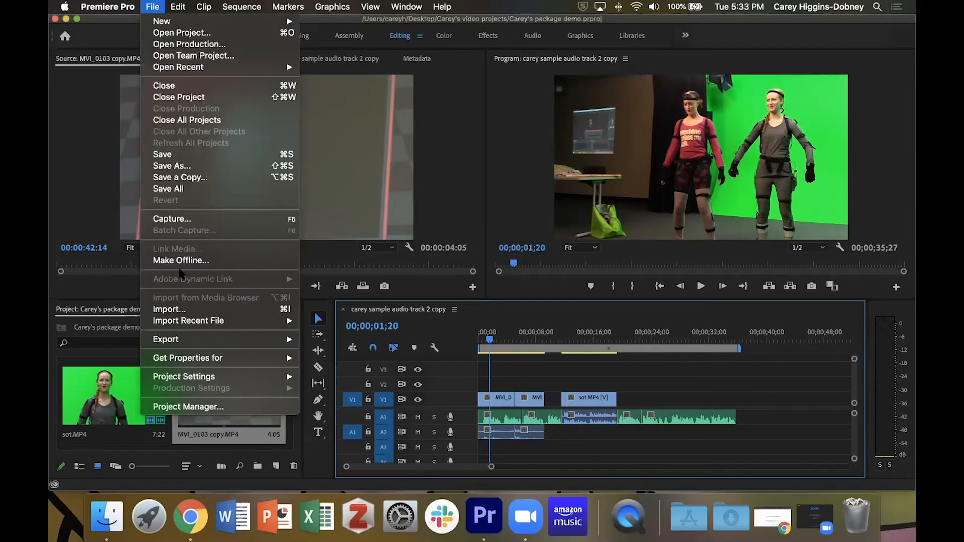
{"action": "mouse_move", "coordinate": [346, 6]}
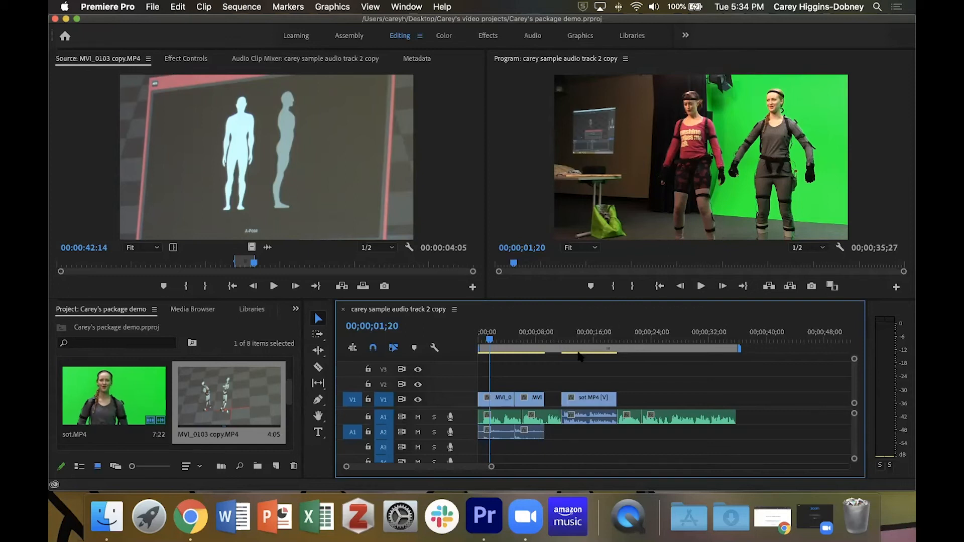
- Zoom into the sequence to inspect the cut between the first two video clips
{"action": "key", "text": "="}
{"action": "key", "text": "="}
{"action": "key", "text": "="}
{"action": "key", "text": "="}
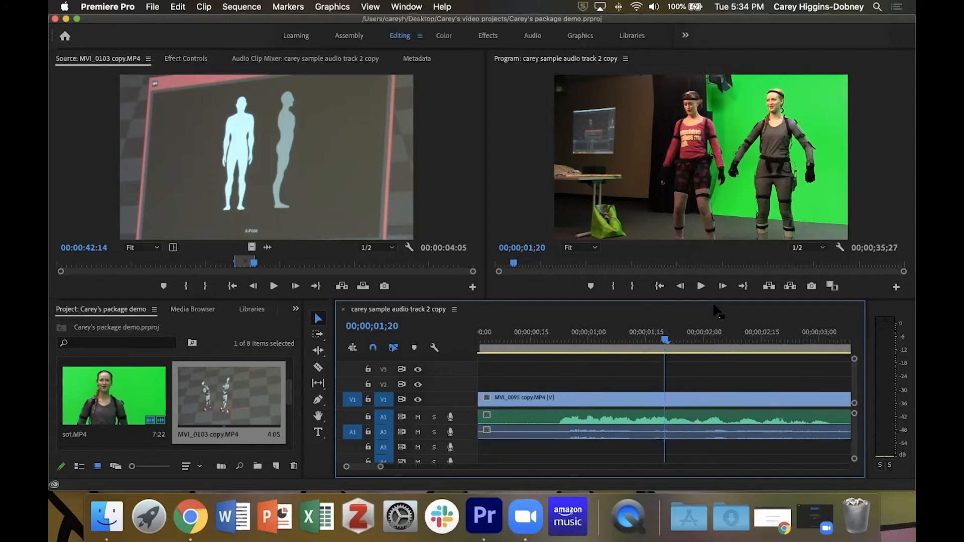
{"action": "key", "text": "-"}
{"action": "key", "text": "-"}
{"action": "key", "text": "-"}
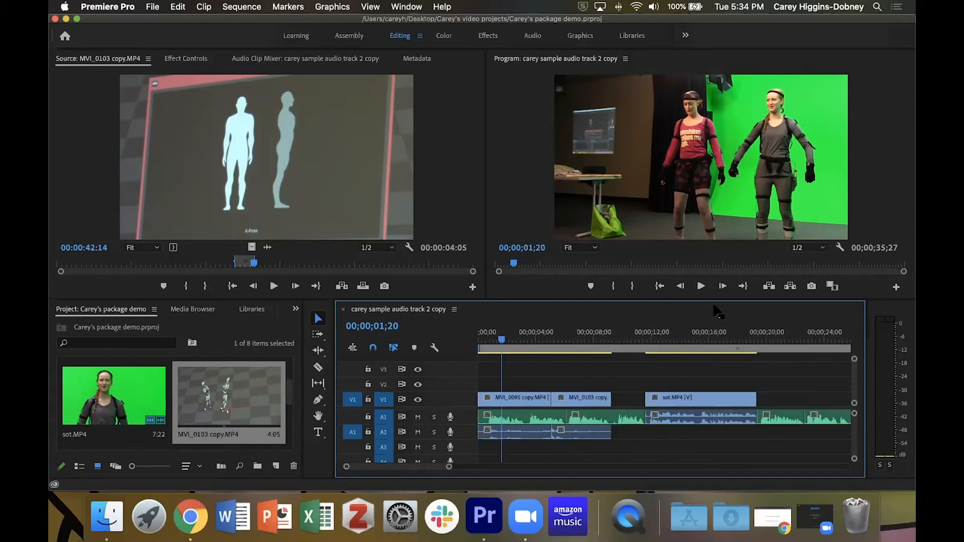
{"action": "key", "text": "="}
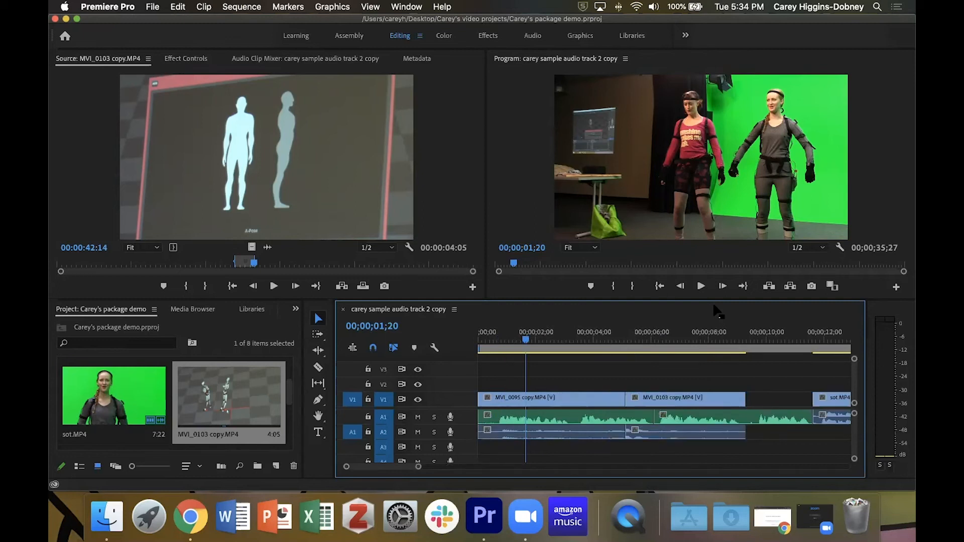
{"action": "left_click_drag", "start_coordinate": [526, 341], "coordinate": [621, 350]}
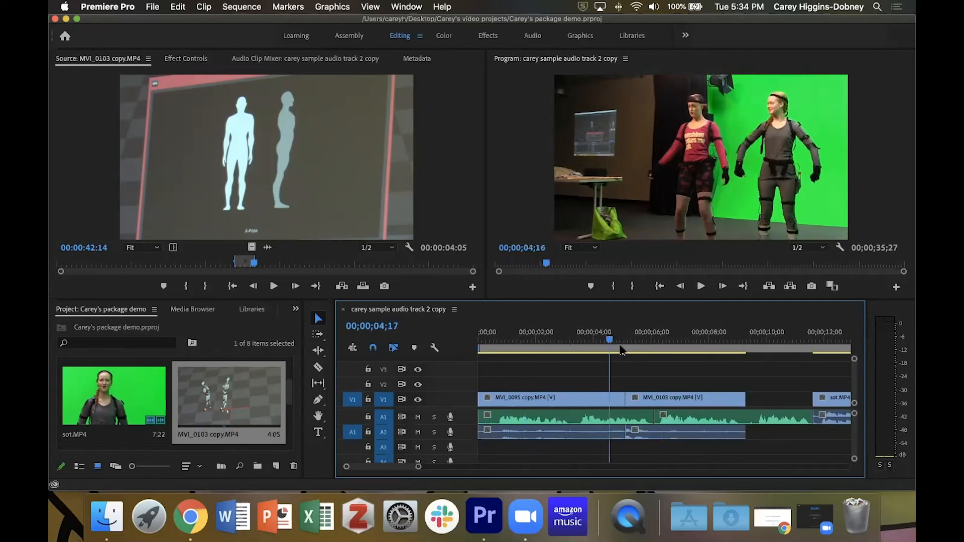
{"action": "key", "text": "="}
{"action": "key", "text": "="}
{"action": "key", "text": "="}
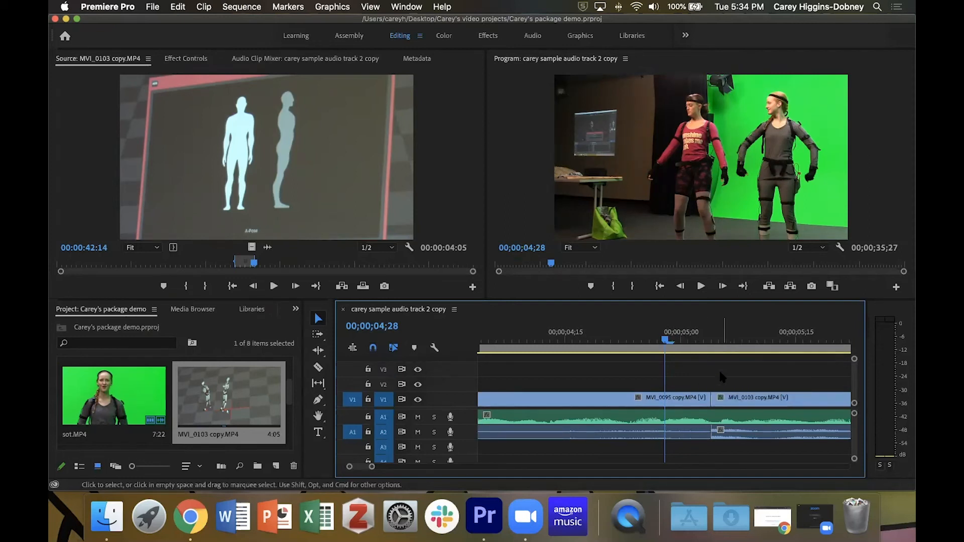
{"action": "key", "text": "minus"}
{"action": "key", "text": "minus"}
{"action": "key", "text": "minus"}
{"action": "key", "text": "minus"}
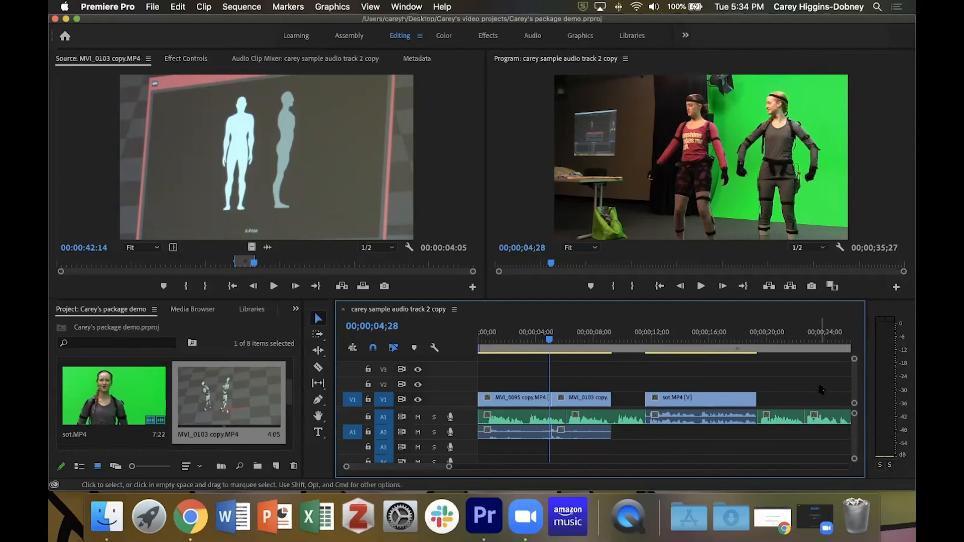
- Try shifting the last audio segment on track A1 along the timeline at the end of the sequence
{"action": "key", "text": "End"}
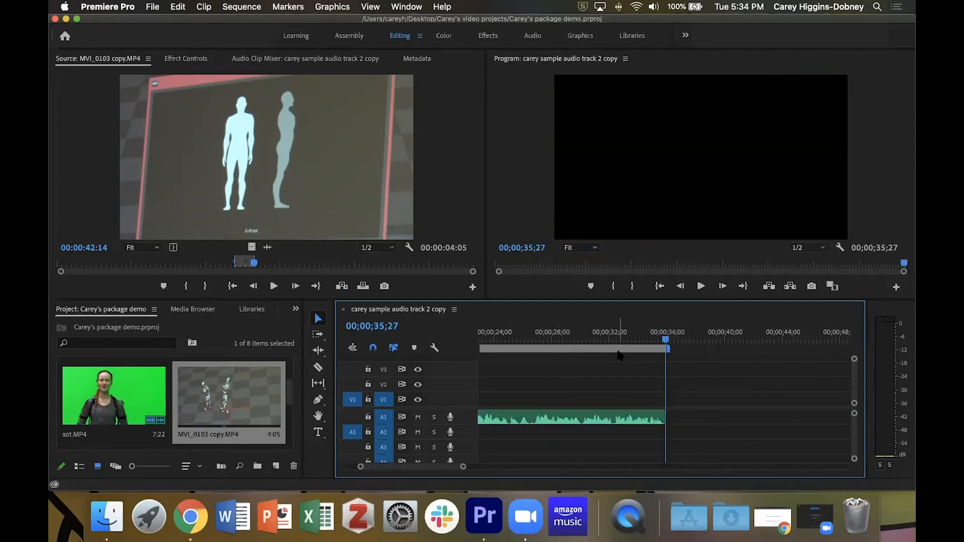
{"action": "key", "text": "minus"}
{"action": "key", "text": "minus"}
{"action": "key", "text": "equal"}
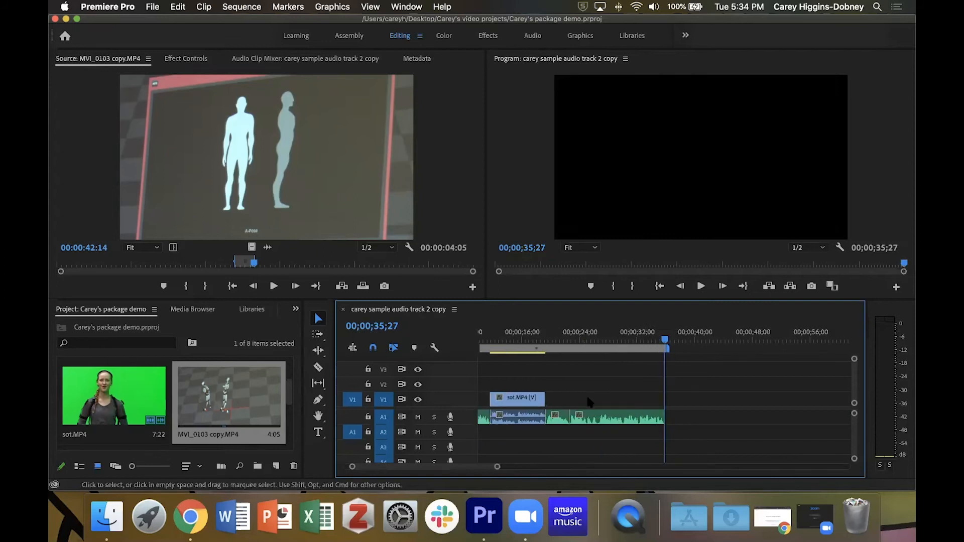
{"action": "mouse_move", "coordinate": [598, 418]}
{"action": "left_mouse_down"}
{"action": "mouse_move", "coordinate": [647, 418]}
{"action": "mouse_move", "coordinate": [602, 418]}
{"action": "left_mouse_up"}
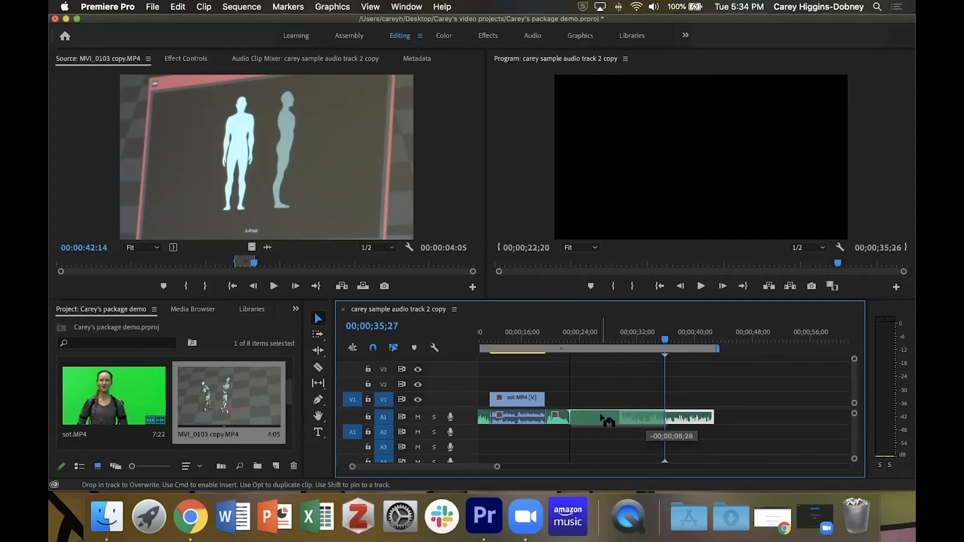
{"action": "left_click_drag", "start_coordinate": [602, 419], "coordinate": [581, 420]}
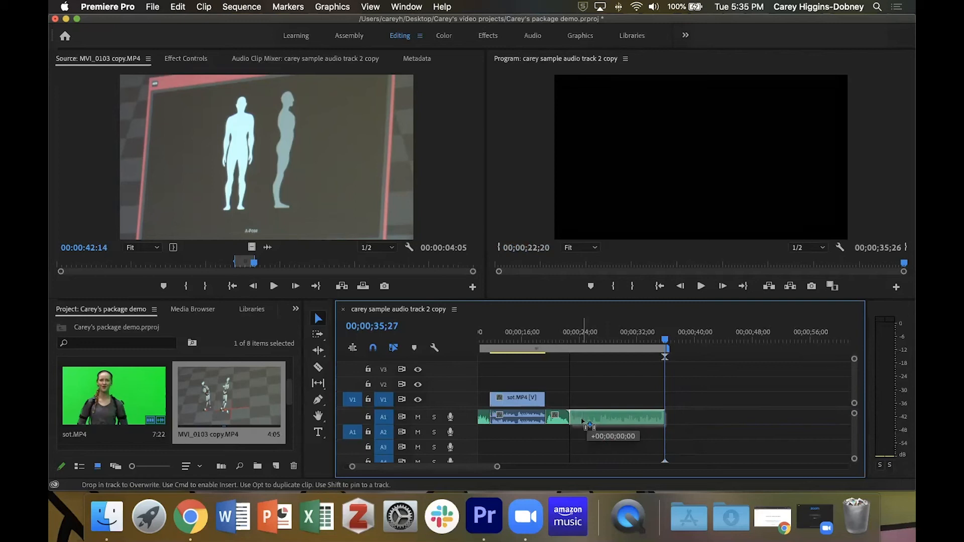
{"action": "left_click_drag", "start_coordinate": [582, 420], "coordinate": [580, 420]}
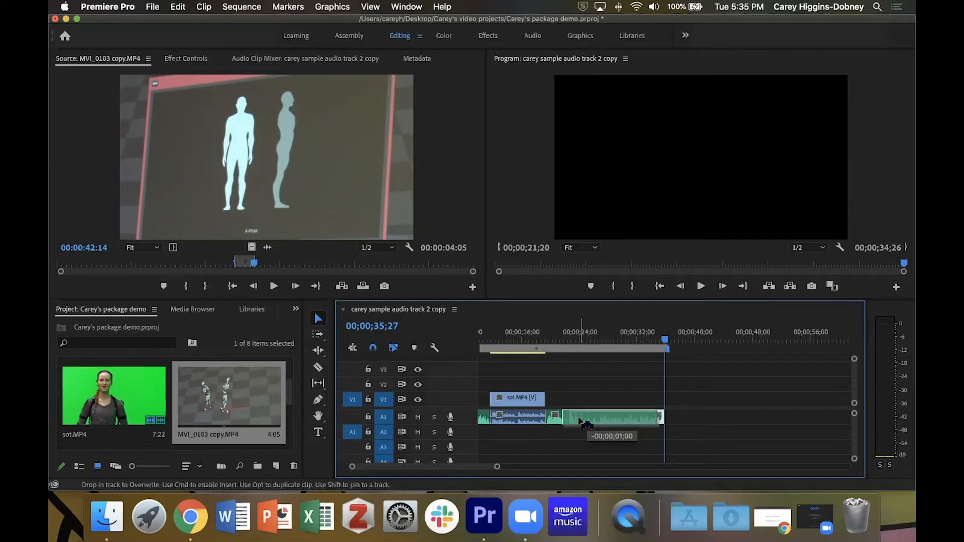
{"action": "left_click_drag", "start_coordinate": [579, 420], "coordinate": [595, 422]}
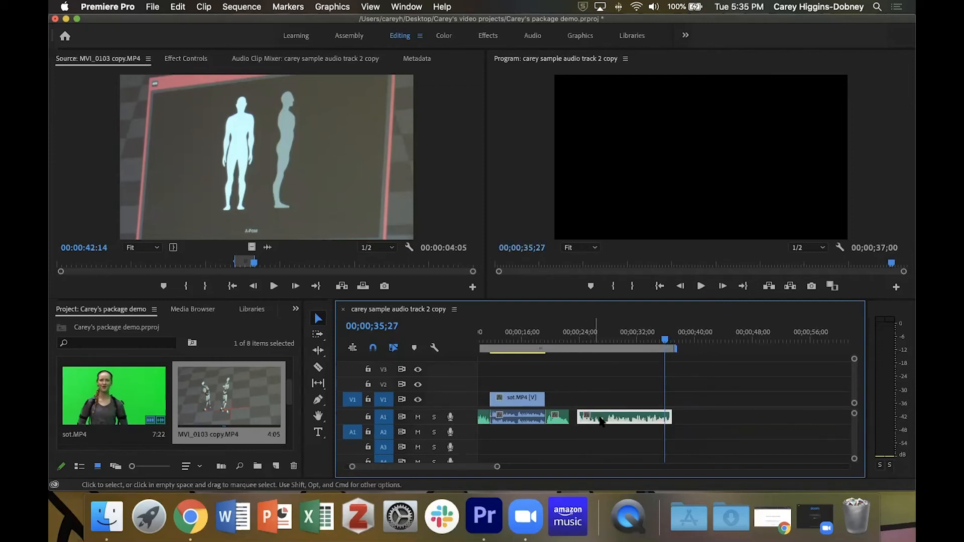
{"action": "left_click_drag", "start_coordinate": [601, 421], "coordinate": [599, 421]}
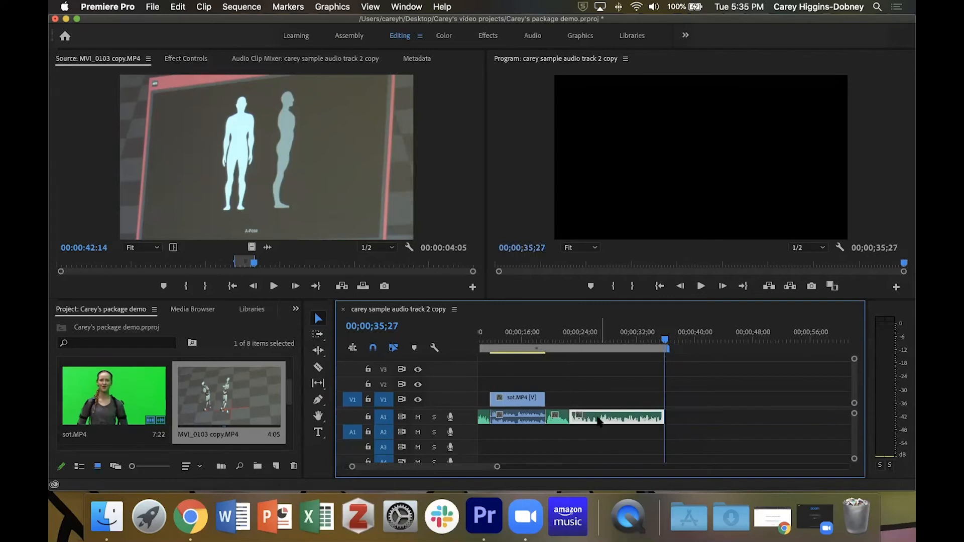
- Zoom into the sequence around the start of the final audio segment to inspect it
{"action": "left_click_drag", "start_coordinate": [663, 342], "coordinate": [561, 348]}
{"action": "key", "text": "equal"}
{"action": "key", "text": "equal"}
{"action": "key", "text": "equal"}
{"action": "key", "text": "equal"}
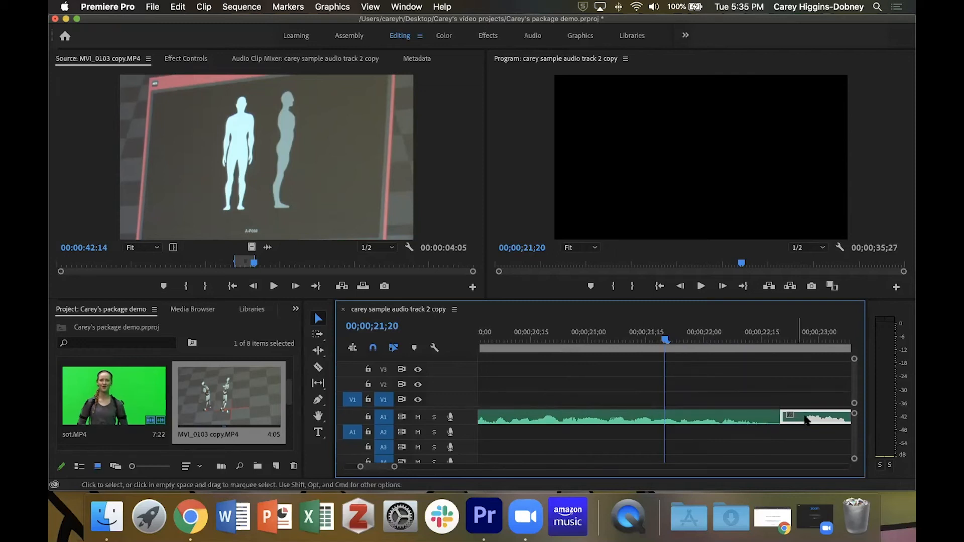
{"action": "key", "text": "minus"}
{"action": "key", "text": "minus"}
{"action": "key", "text": "minus"}
{"action": "key", "text": "minus"}
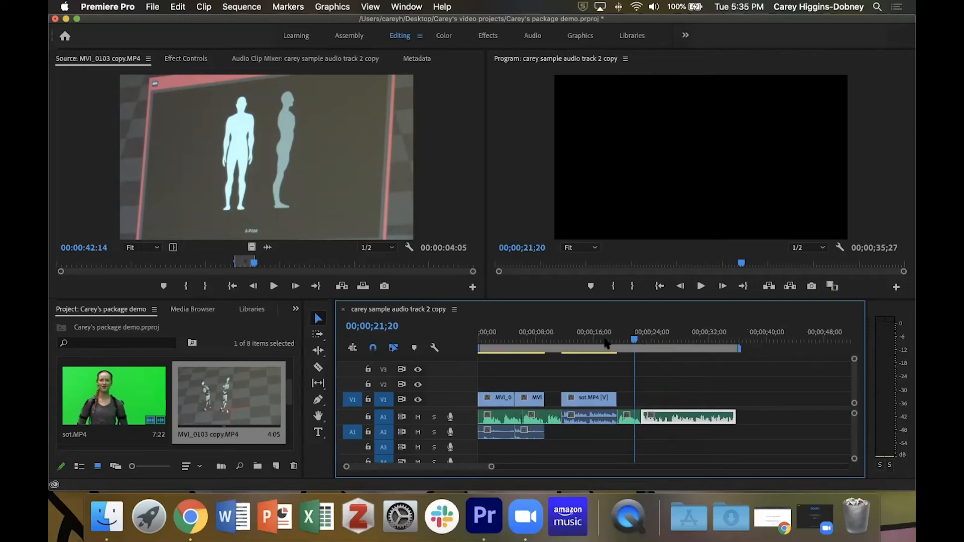
- Preview the sequence from its start with the program monitor maximized, then scrub to the sound bite
{"action": "left_click_drag", "start_coordinate": [634, 340], "coordinate": [430, 354]}
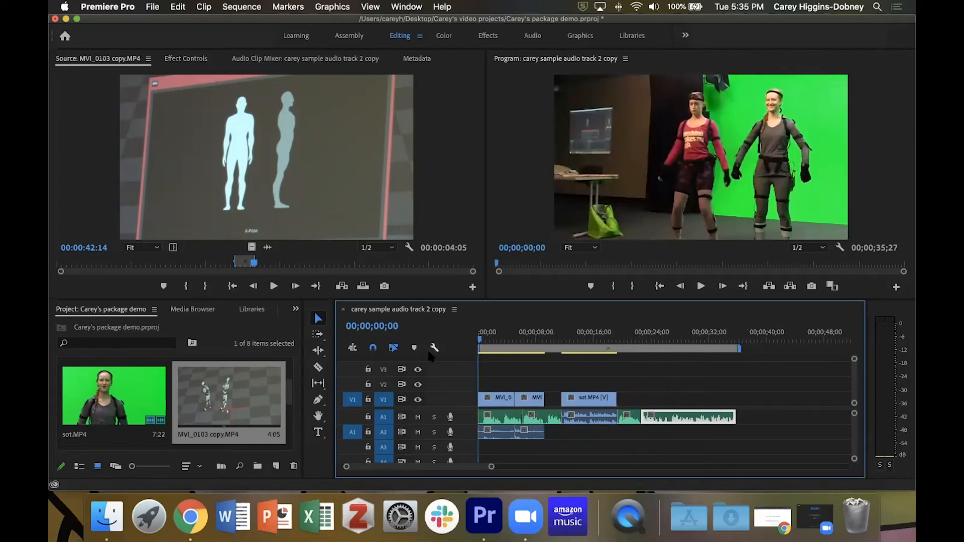
{"action": "left_click", "coordinate": [541, 146]}
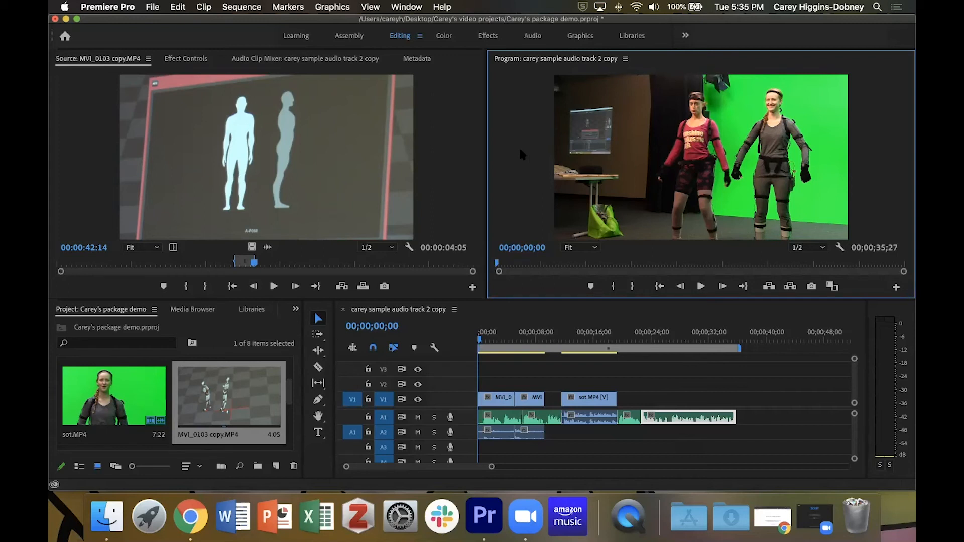
{"action": "key", "text": "grave"}
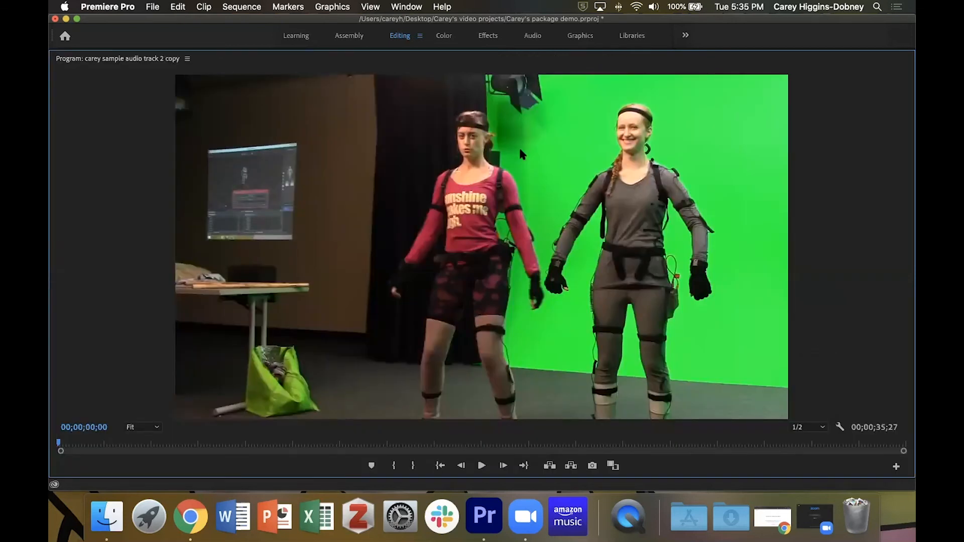
{"action": "key", "text": "grave"}
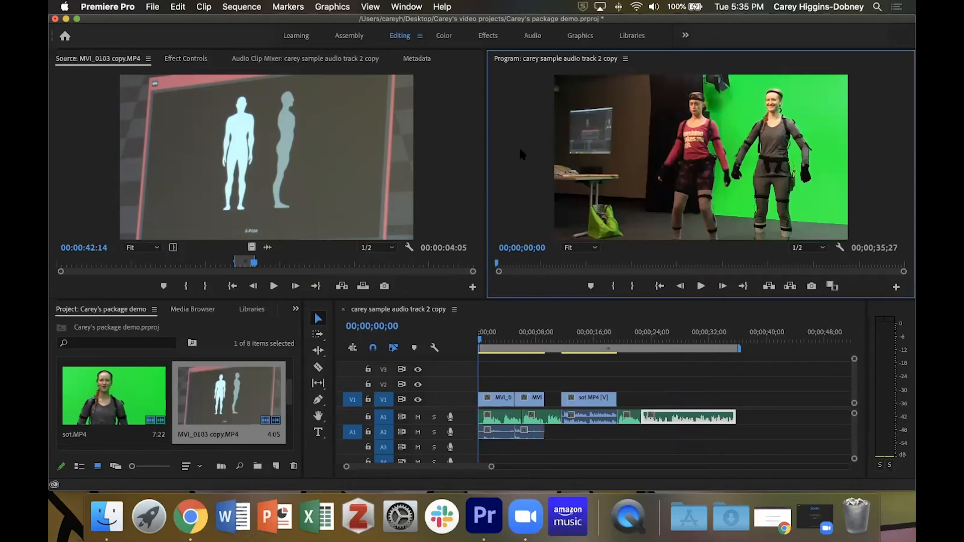
{"action": "left_click", "coordinate": [607, 338]}
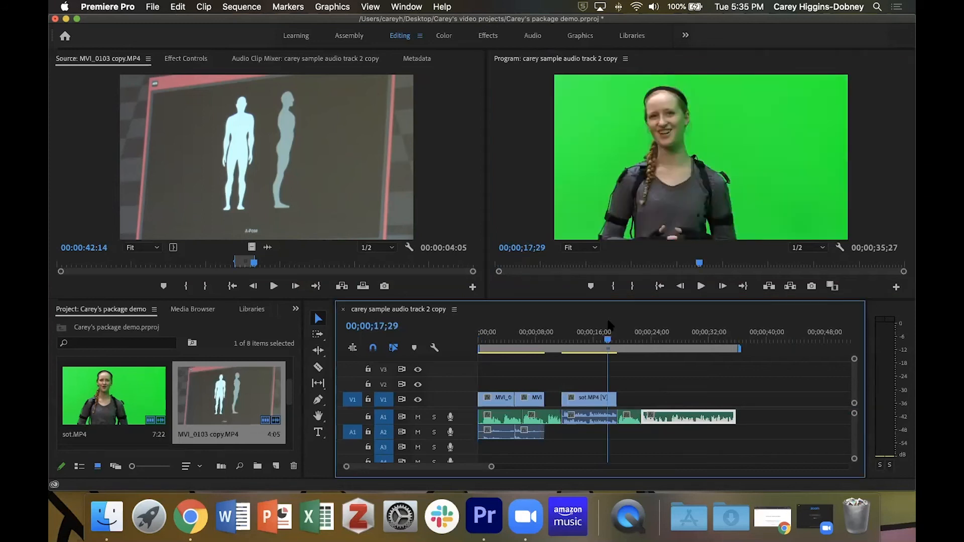
{"action": "key", "text": "grave"}
{"action": "key", "text": "grave"}
{"action": "left_click", "coordinate": [90, 174]}
{"action": "left_click", "coordinate": [560, 206]}
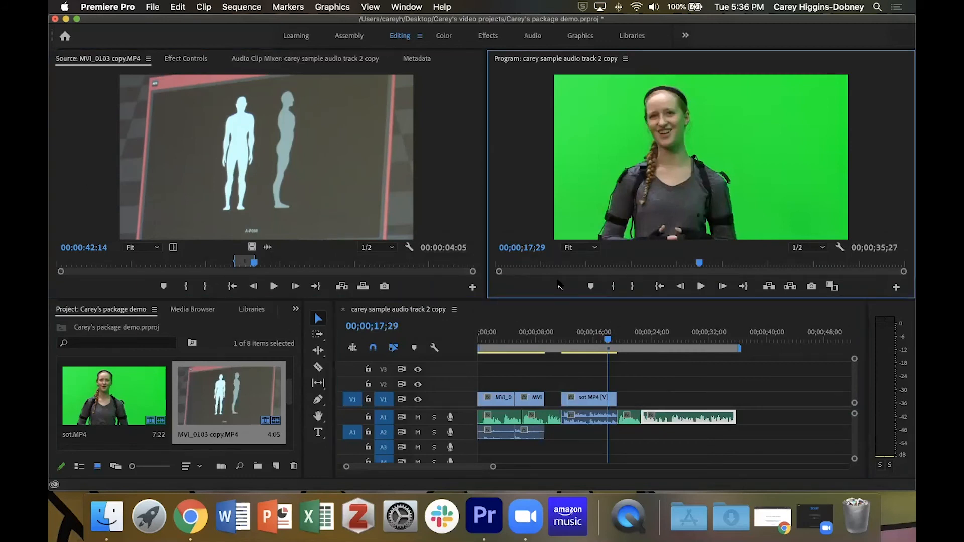
{"action": "left_click", "coordinate": [558, 320]}
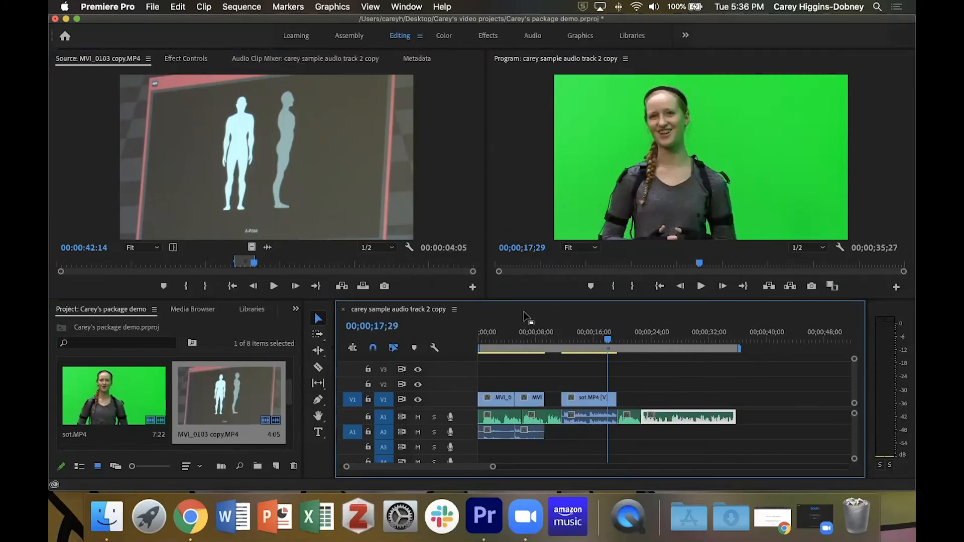
{"action": "key", "text": "grave"}
{"action": "key", "text": "grave"}
{"action": "left_click", "coordinate": [503, 192]}
{"action": "key", "text": "grave"}
{"action": "key", "text": "grave"}
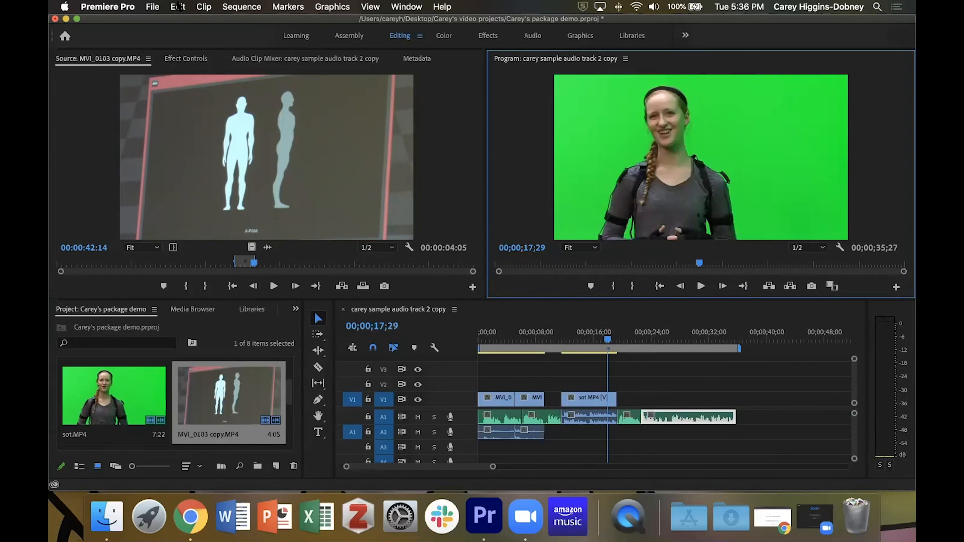
- Start a media export of the sequence and choose the High Quality 1080p HD preset
{"action": "left_click", "coordinate": [150, 9]}
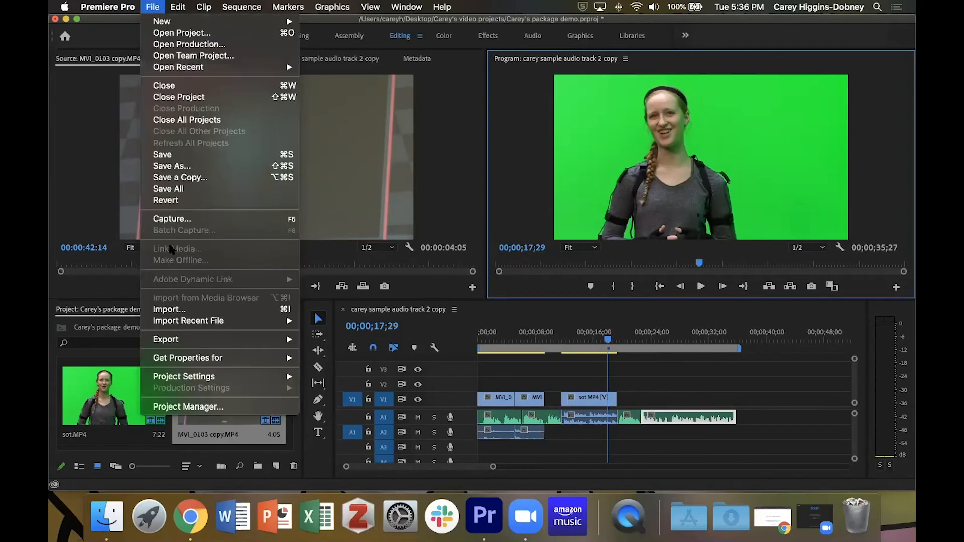
{"action": "mouse_move", "coordinate": [284, 339]}
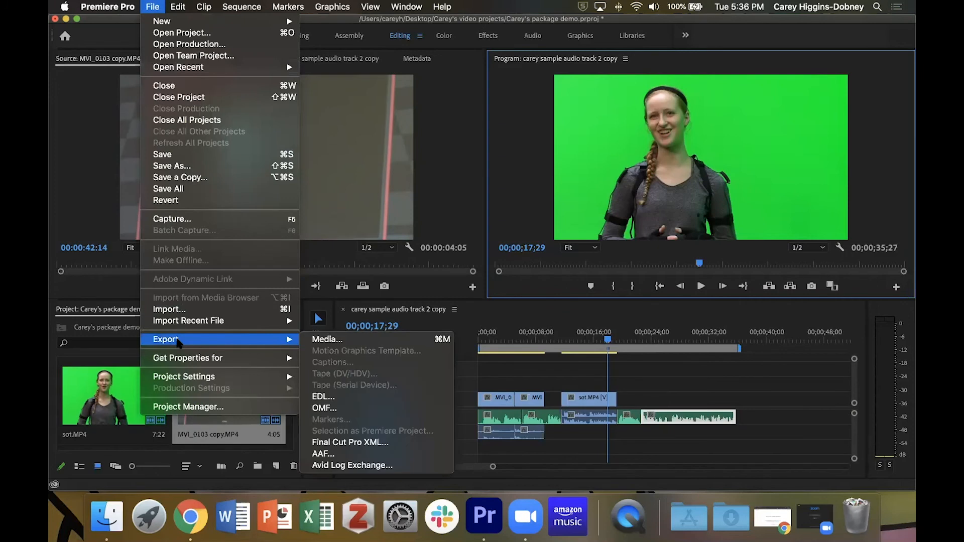
{"action": "left_click", "coordinate": [350, 345]}
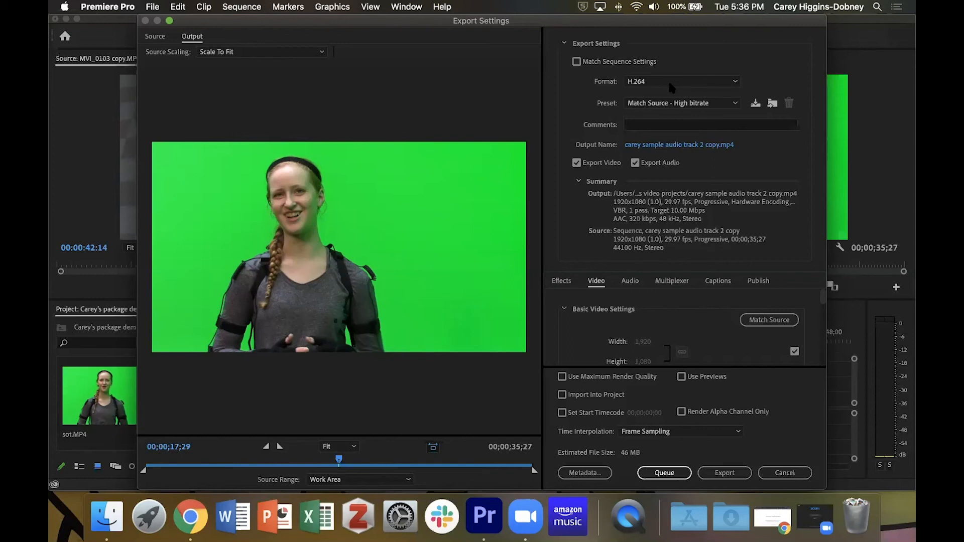
{"action": "left_click", "coordinate": [696, 103]}
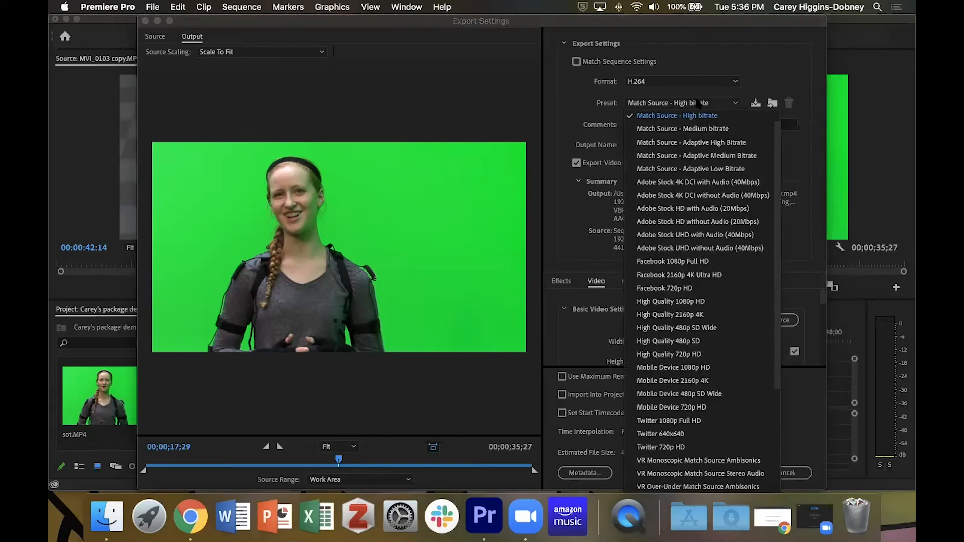
{"action": "left_click", "coordinate": [687, 302]}
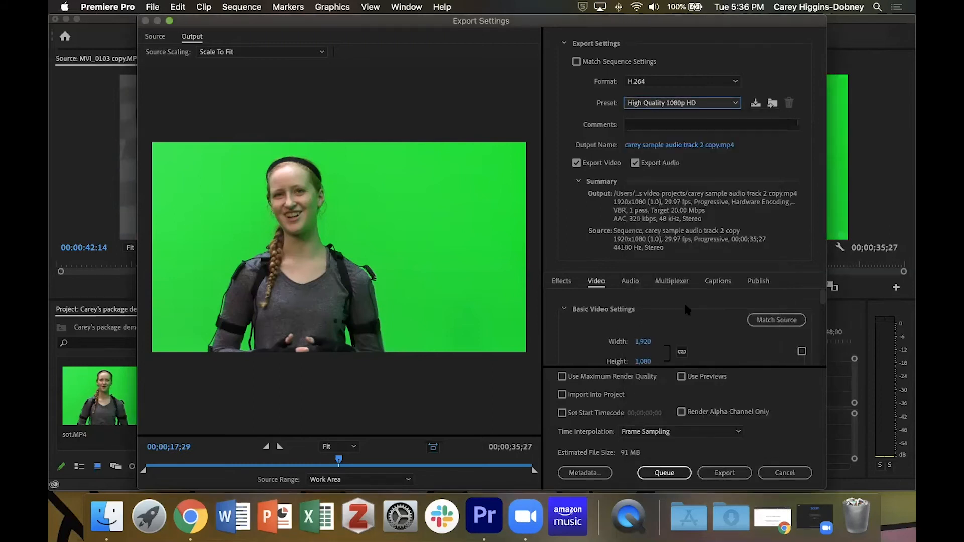
- Name the output file carey package demo, export the sequence, and save the project
{"action": "left_click", "coordinate": [666, 147]}
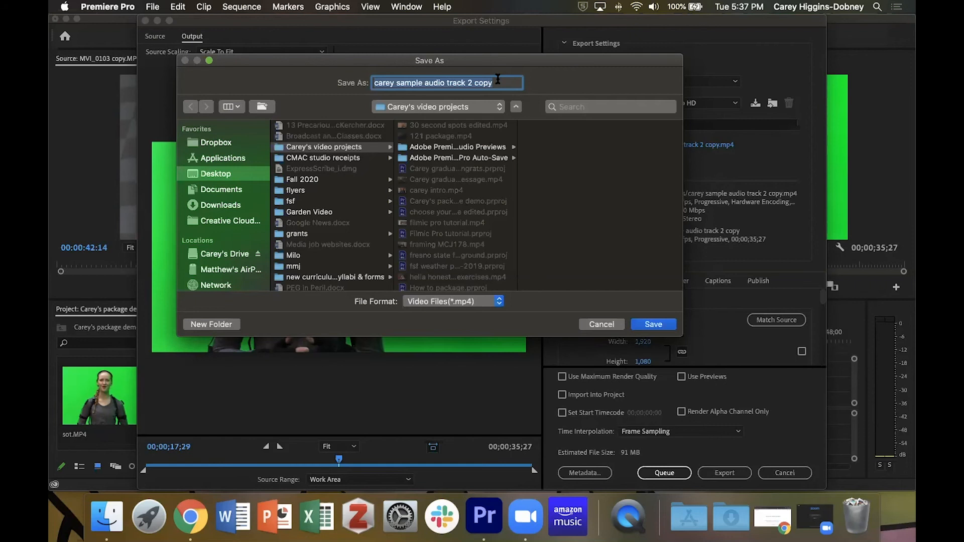
{"action": "type", "text": "carey"}
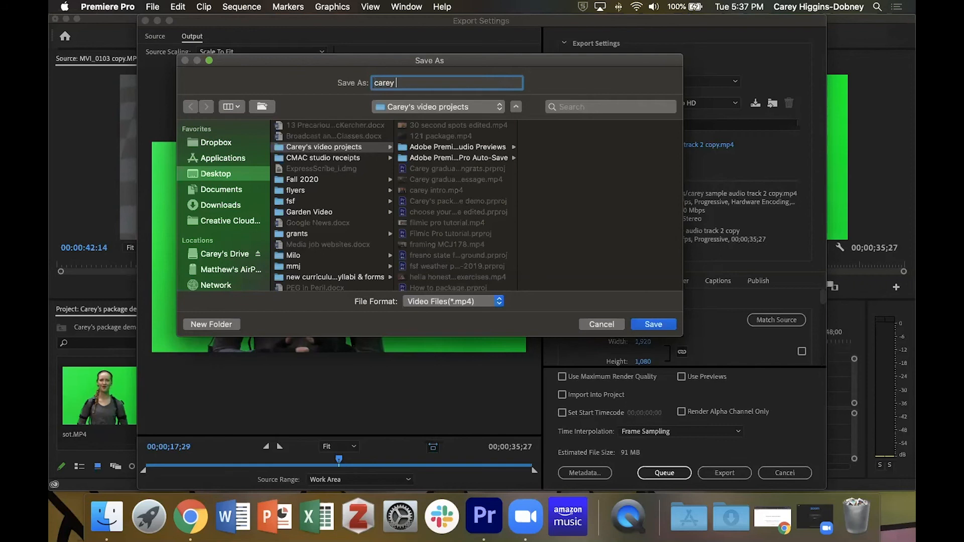
{"action": "type", "text": " package demo"}
{"action": "left_click", "coordinate": [668, 326]}
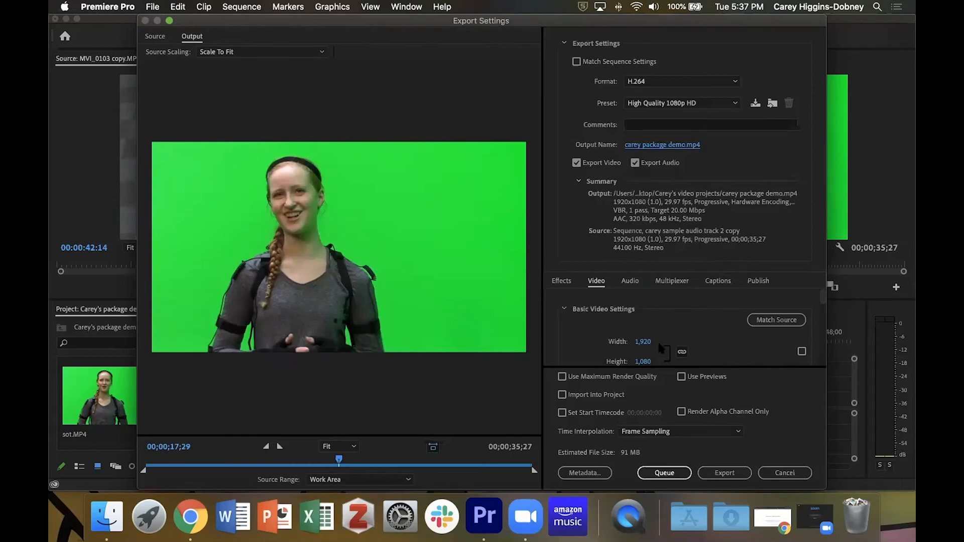
{"action": "left_click", "coordinate": [724, 473]}
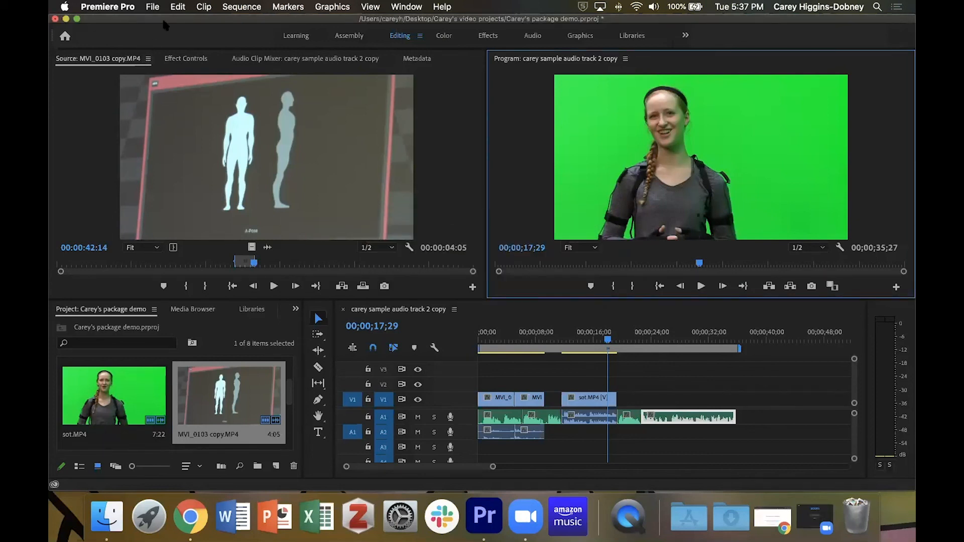
{"action": "left_click", "coordinate": [153, 7]}
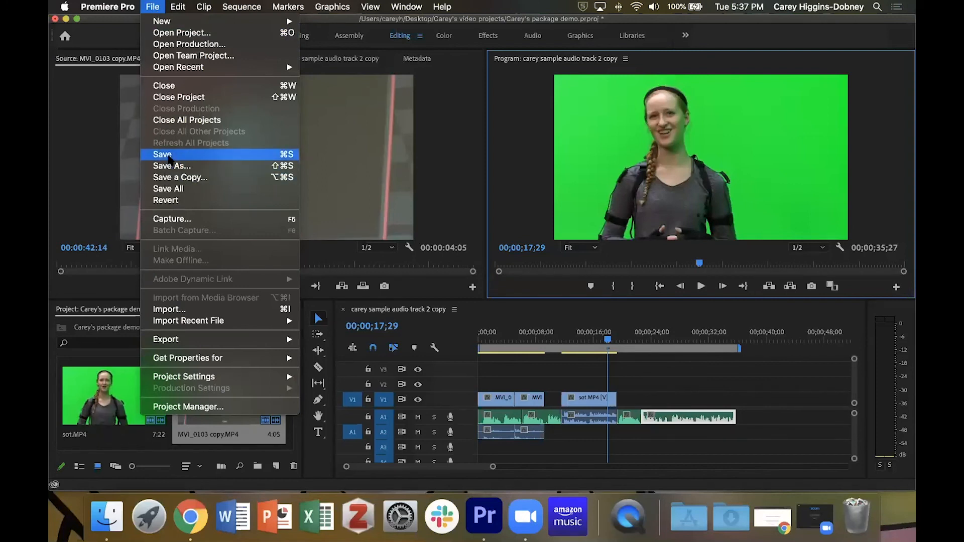
{"action": "left_click", "coordinate": [169, 157]}
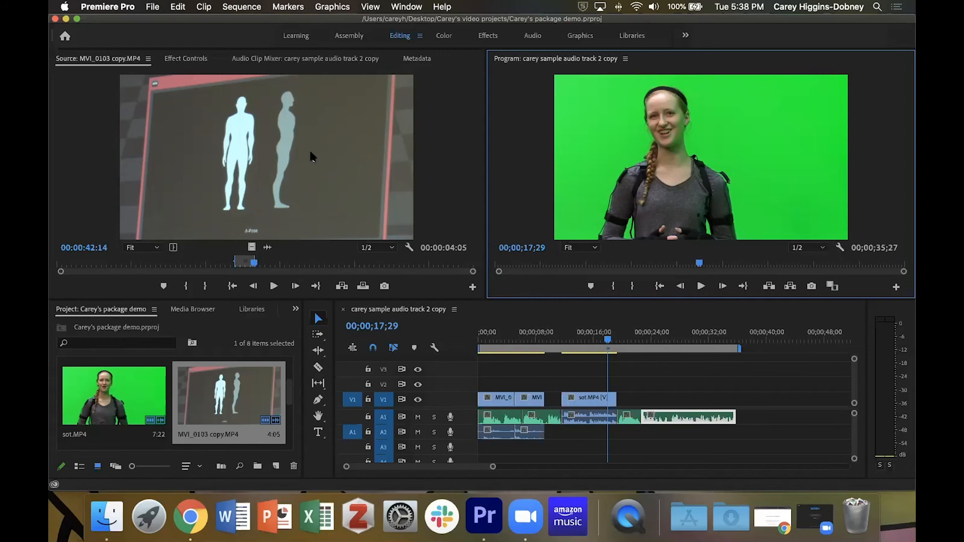
- Move the playhead to the sequence start, zoom into the timeline, and enlarge the A1 audio track height
{"action": "left_click", "coordinate": [606, 342]}
{"action": "left_click_drag", "start_coordinate": [606, 343], "coordinate": [486, 343]}
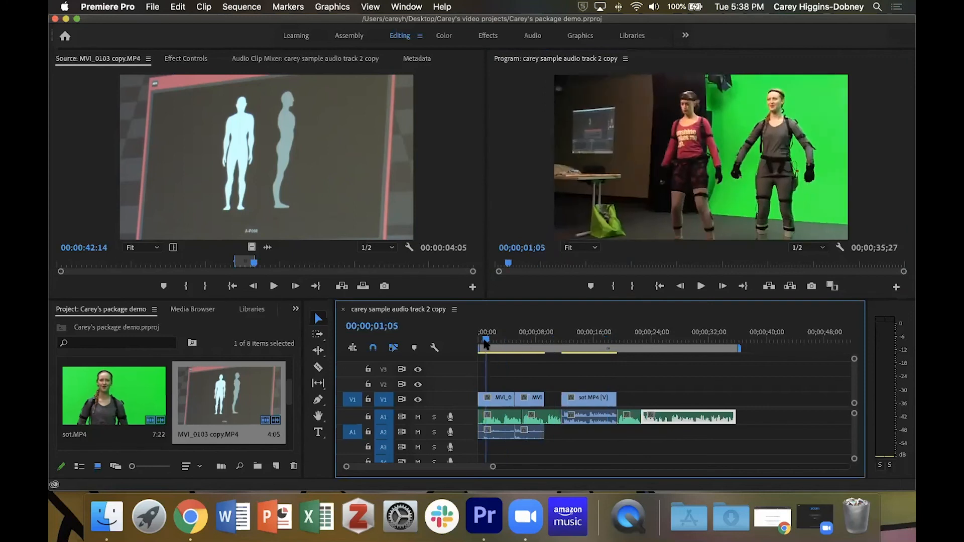
{"action": "key", "text": "equal"}
{"action": "key", "text": "equal"}
{"action": "key", "text": "equal"}
{"action": "key", "text": "equal"}
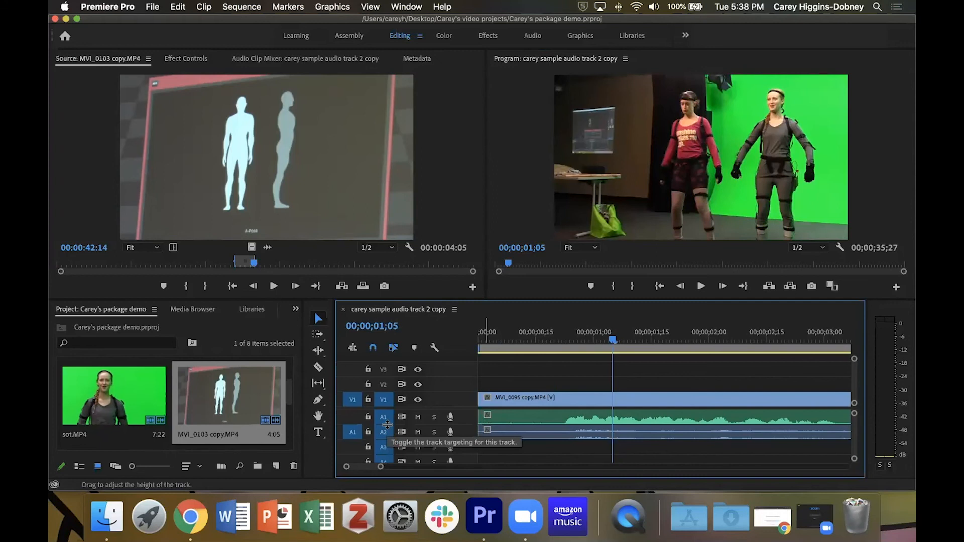
{"action": "left_click_drag", "start_coordinate": [387, 424], "coordinate": [391, 451]}
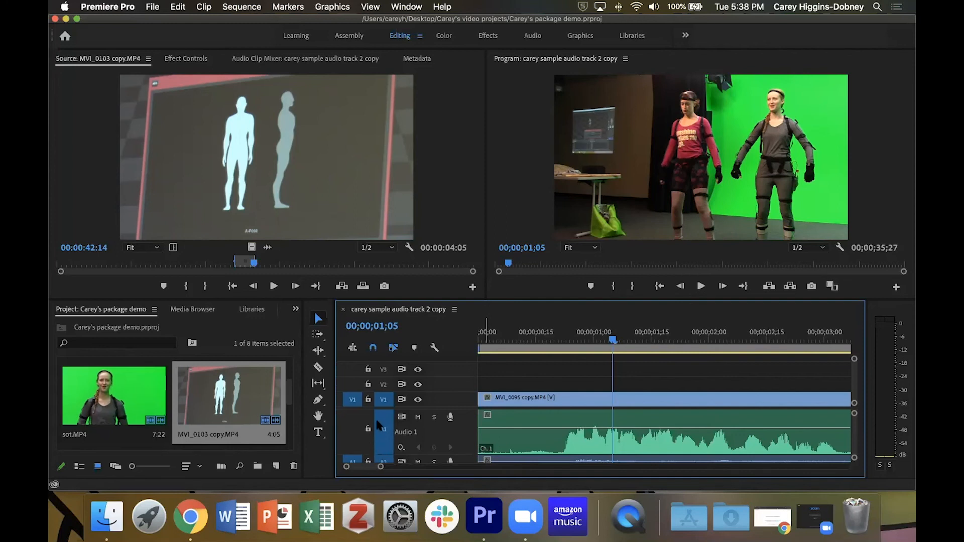
{"action": "mouse_move", "coordinate": [394, 453]}
{"action": "left_mouse_down"}
{"action": "mouse_move", "coordinate": [386, 418]}
{"action": "mouse_move", "coordinate": [388, 454]}
{"action": "left_mouse_up"}
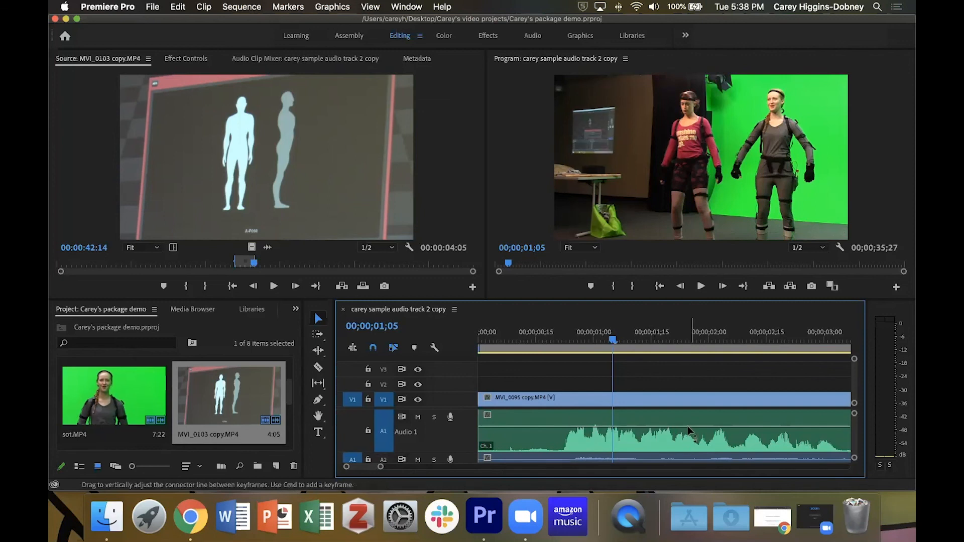
{"action": "mouse_move", "coordinate": [665, 427]}
{"action": "left_mouse_down"}
{"action": "mouse_move", "coordinate": [666, 410]}
{"action": "mouse_move", "coordinate": [666, 441]}
{"action": "mouse_move", "coordinate": [667, 429]}
{"action": "left_mouse_up"}
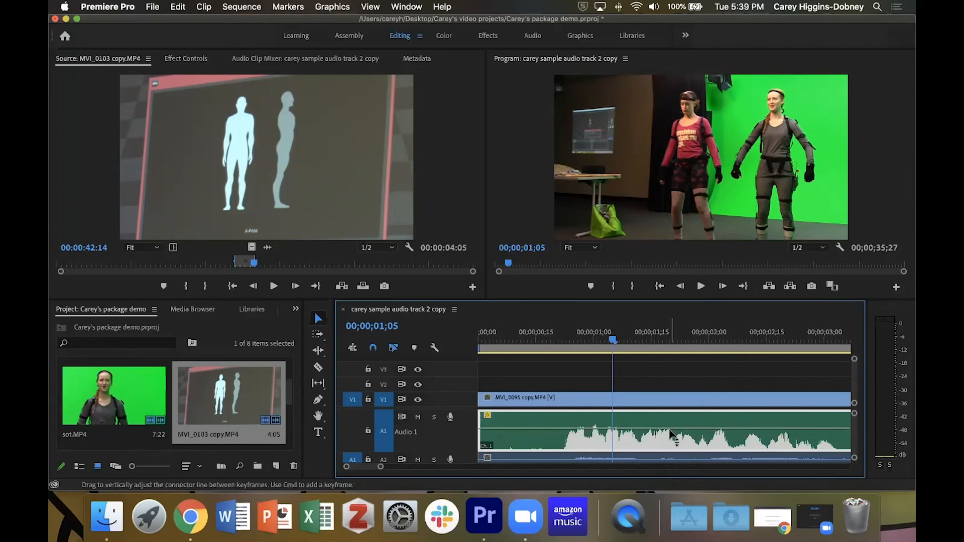
- Open the Audio Gain settings for the first audio clip on track A1
{"action": "right_click", "coordinate": [668, 430]}
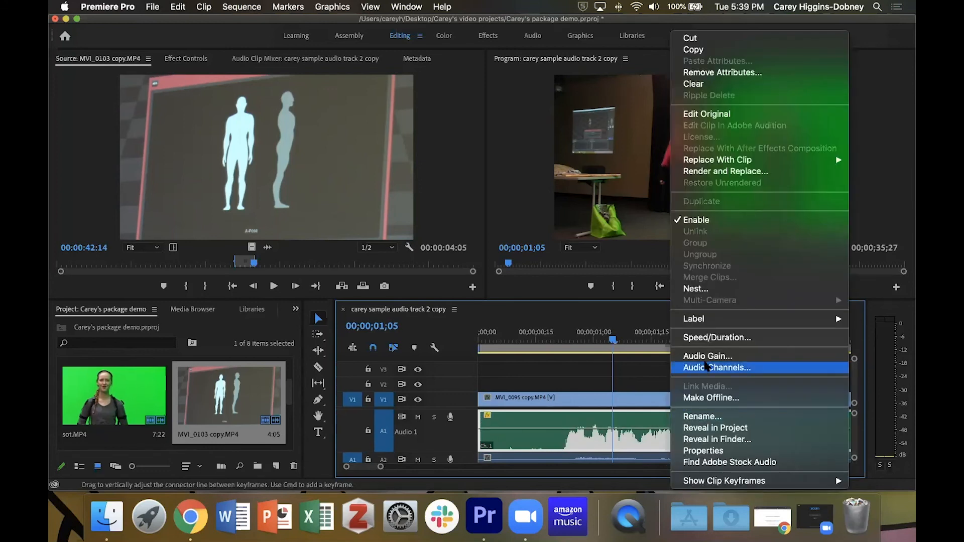
{"action": "left_click", "coordinate": [708, 356]}
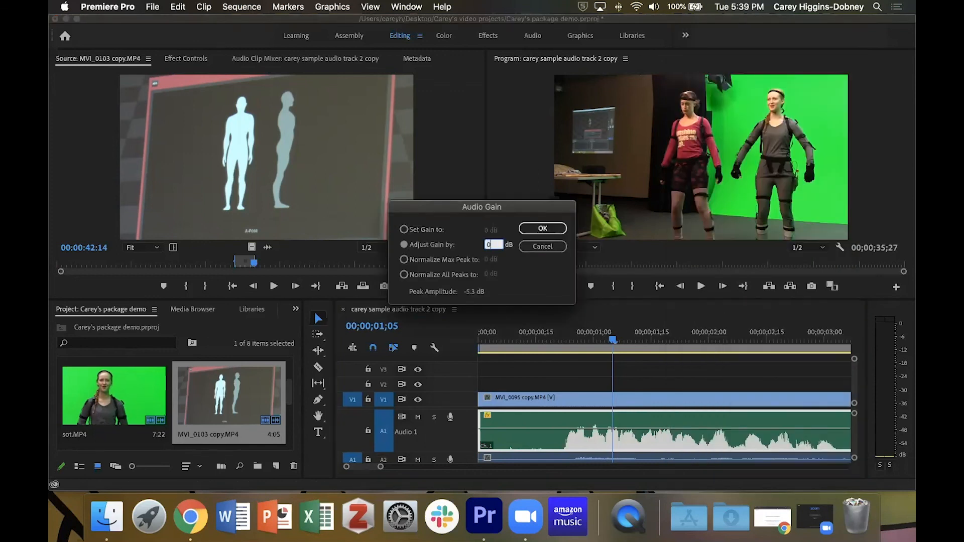
{"action": "key", "text": "Return"}
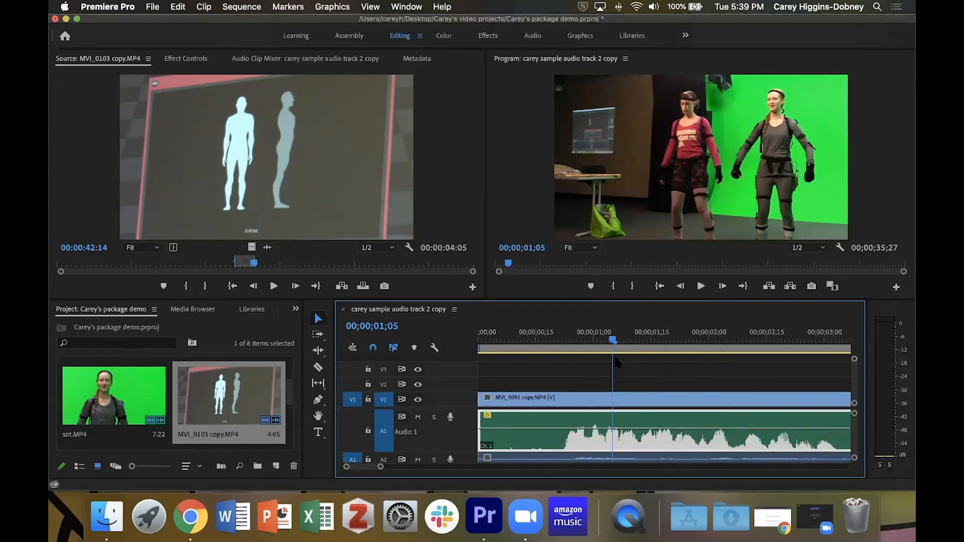
{"action": "right_click", "coordinate": [654, 427]}
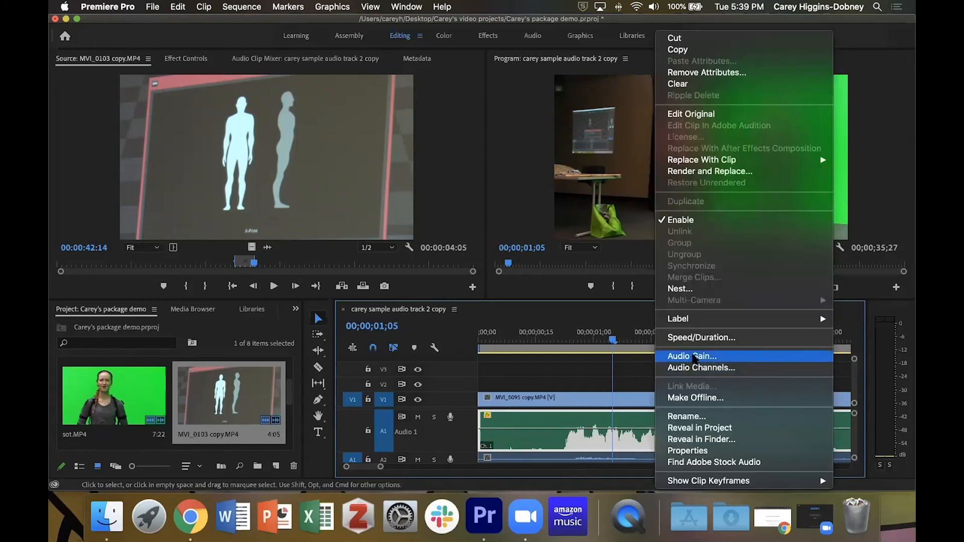
{"action": "left_click", "coordinate": [694, 356]}
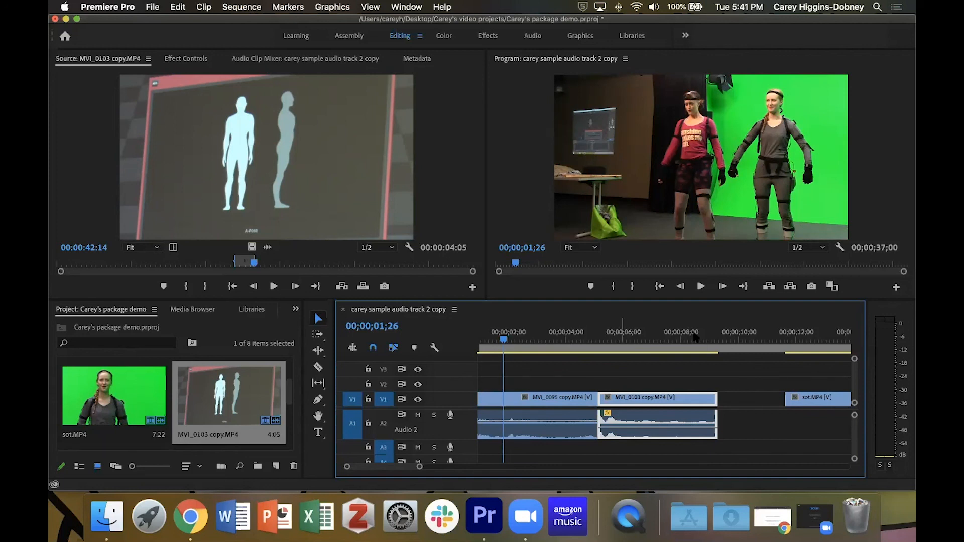
- Open MVI_0077 copy in the source monitor and mark a range starting at 00:00:17:08, about 7 seconds long
{"action": "left_click", "coordinate": [810, 333]}
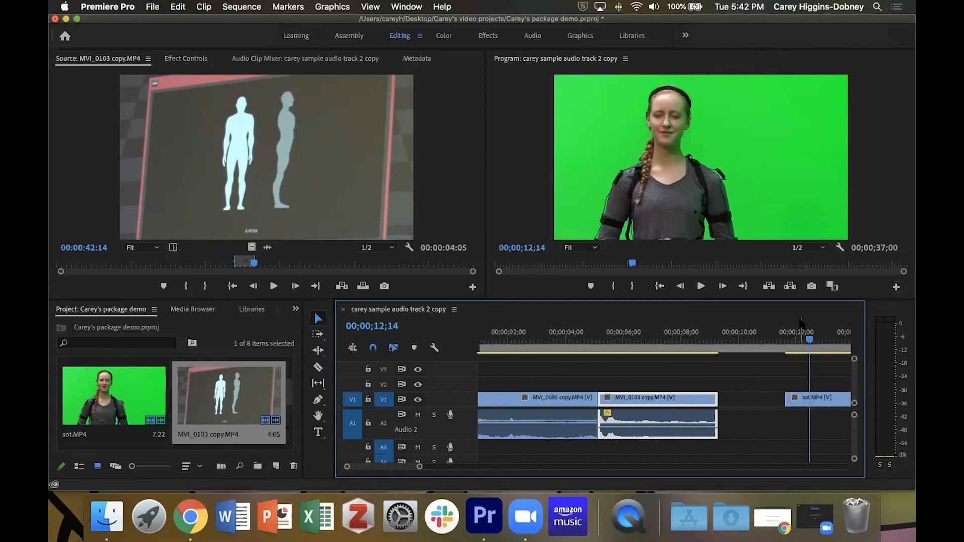
{"action": "scroll", "coordinate": [817, 382], "scroll_direction": "down", "scroll_amount": 5}
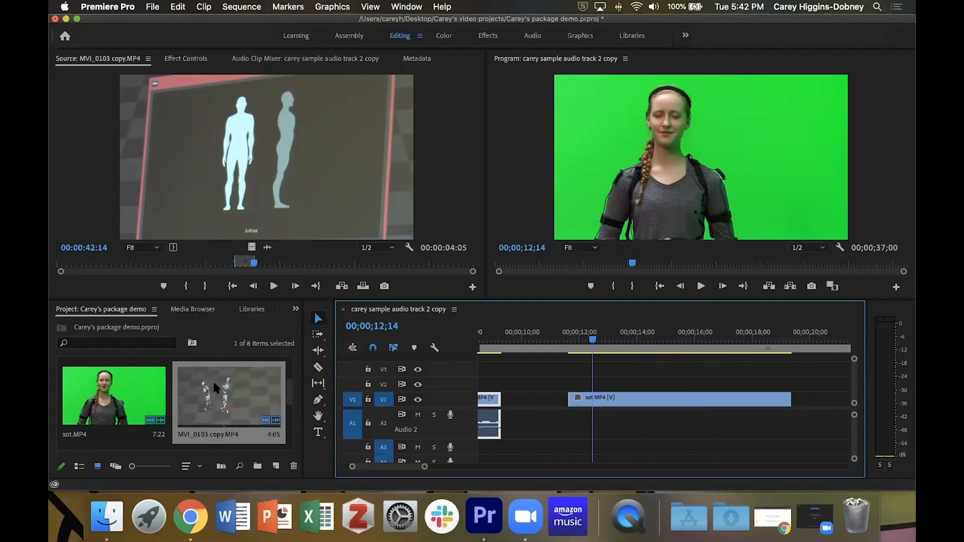
{"action": "scroll", "coordinate": [212, 379], "scroll_direction": "down", "scroll_amount": 3}
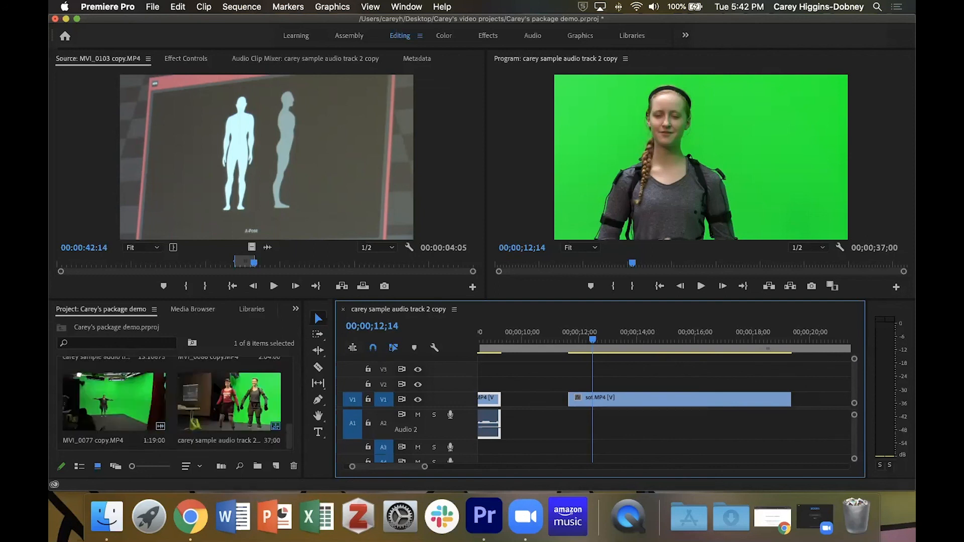
{"action": "double_click", "coordinate": [106, 381]}
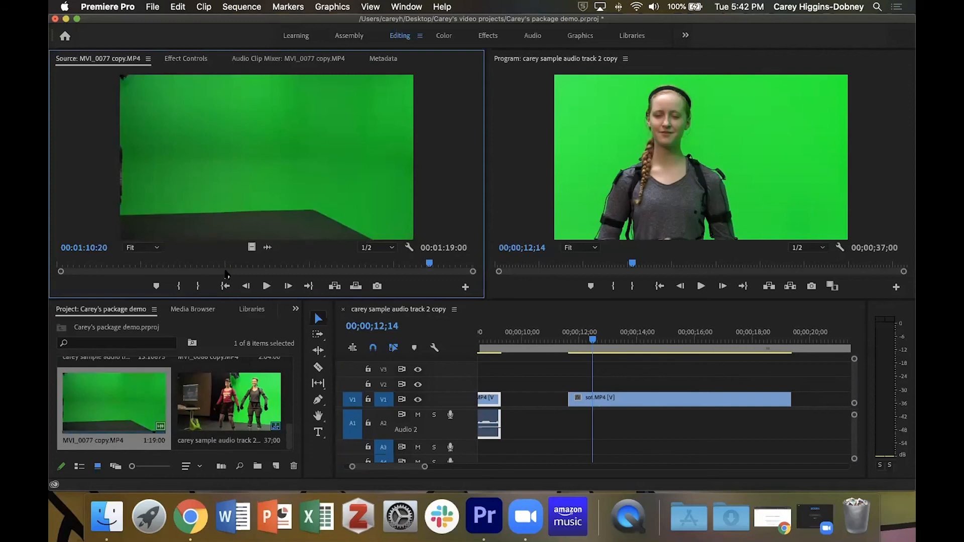
{"action": "left_click_drag", "start_coordinate": [428, 265], "coordinate": [147, 270]}
{"action": "key", "text": "i"}
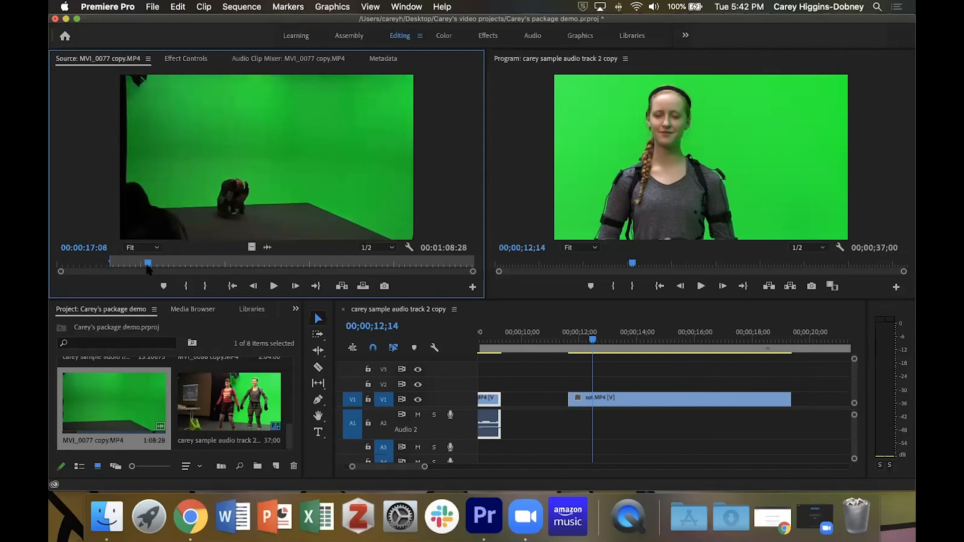
{"action": "key", "text": "o"}
- Place the marked clip on track V2 over the end of the sound bite and preview it
{"action": "left_click_drag", "start_coordinate": [343, 209], "coordinate": [675, 383]}
{"action": "left_click_drag", "start_coordinate": [592, 339], "coordinate": [576, 339]}
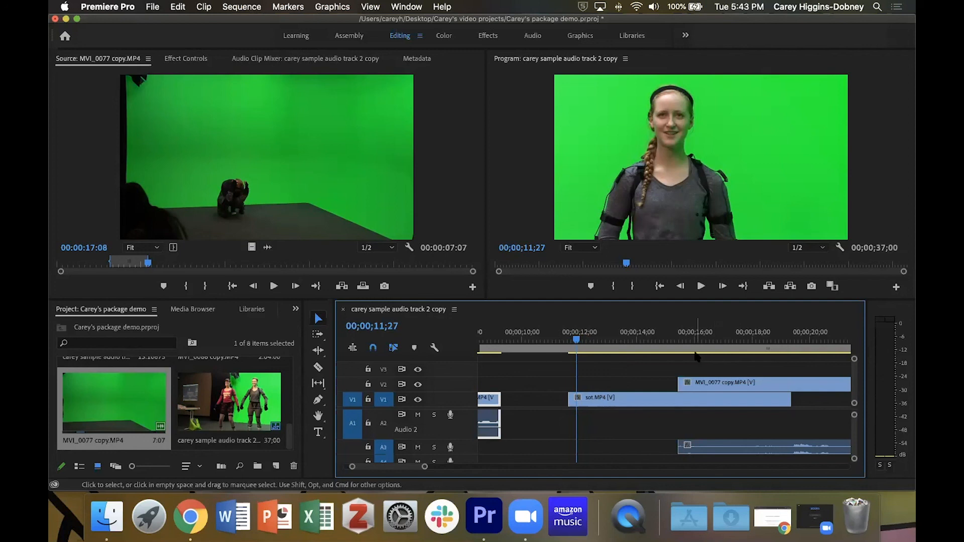
{"action": "left_click", "coordinate": [639, 344]}
{"action": "key", "text": "space"}
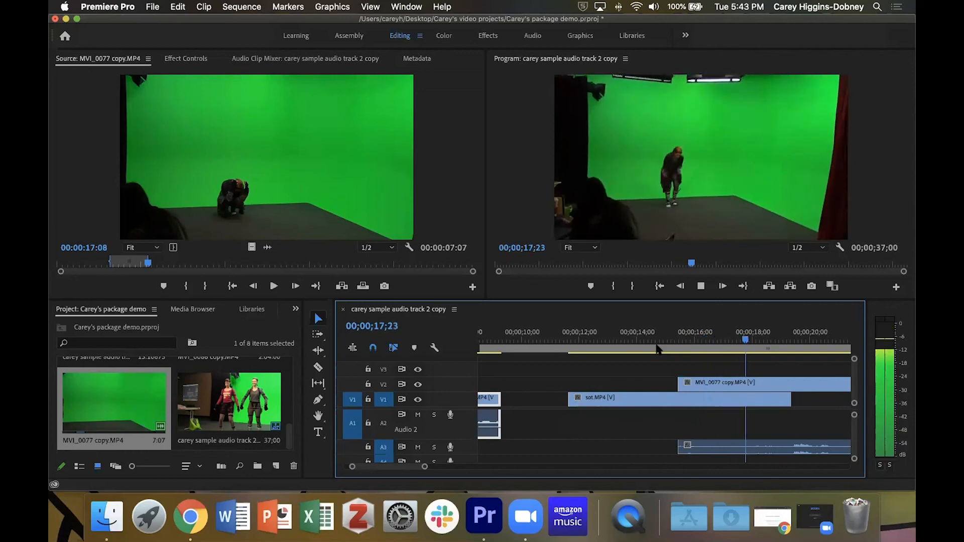
{"action": "key", "text": "space"}
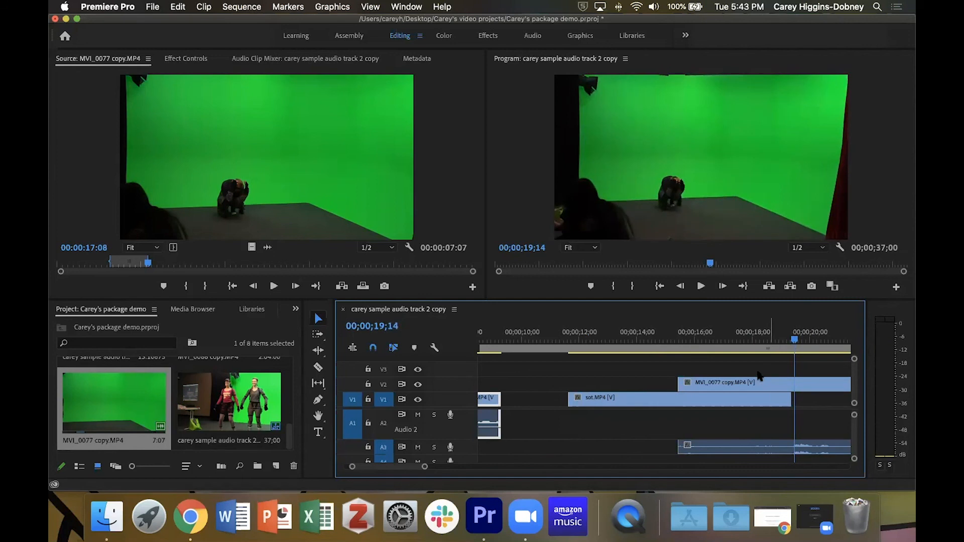
- Delete the MVI_0077 copy clip from track V2
{"action": "scroll", "coordinate": [747, 381], "scroll_direction": "right", "scroll_amount": 3}
{"action": "left_click", "coordinate": [727, 382]}
{"action": "left_click_drag", "start_coordinate": [727, 387], "coordinate": [753, 393]}
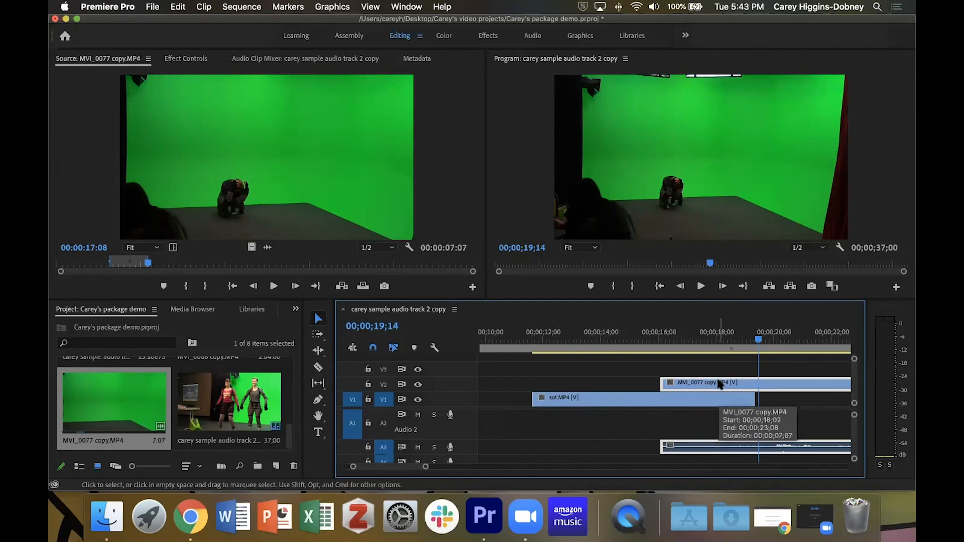
{"action": "key", "text": "Delete"}
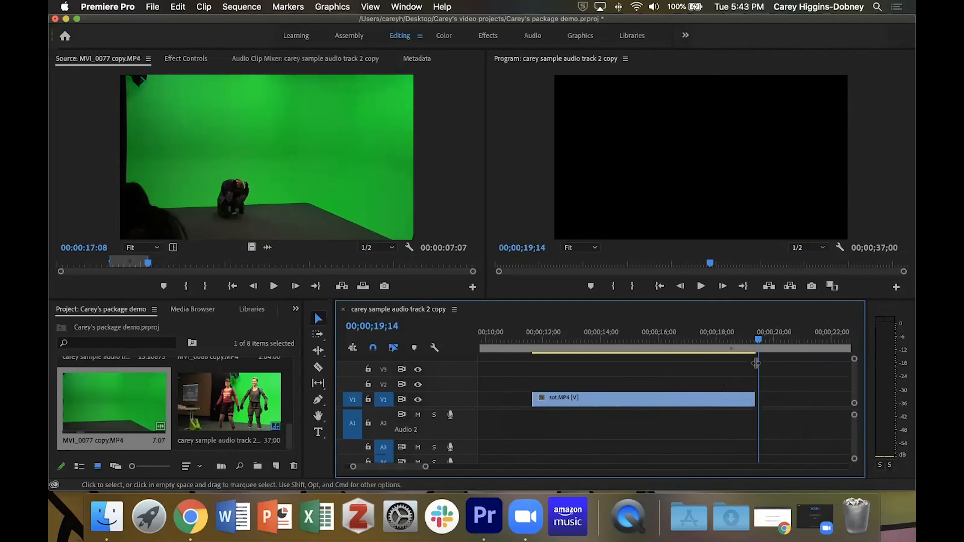
- Scrub the playhead through the sound bite around the 16-second mark with track A1 shown
{"action": "left_click", "coordinate": [750, 340]}
{"action": "left_click_drag", "start_coordinate": [680, 350], "coordinate": [661, 346]}
{"action": "left_click", "coordinate": [673, 344]}
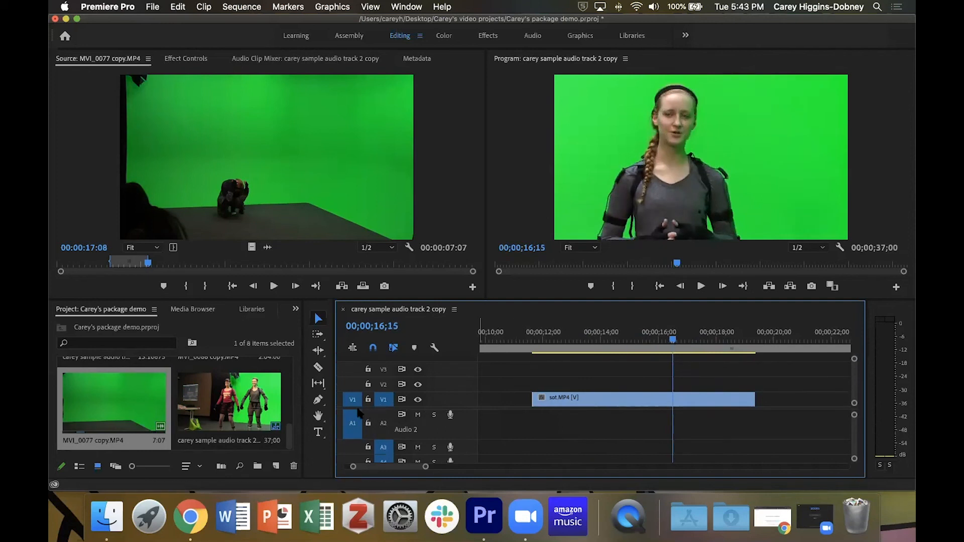
{"action": "scroll", "coordinate": [359, 419], "scroll_direction": "up", "scroll_amount": 3}
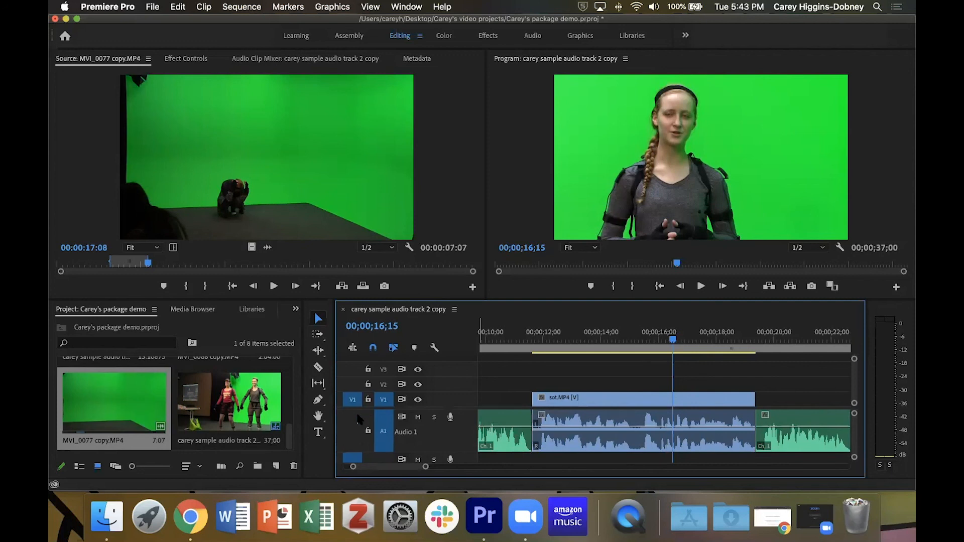
{"action": "left_click_drag", "start_coordinate": [672, 340], "coordinate": [650, 343]}
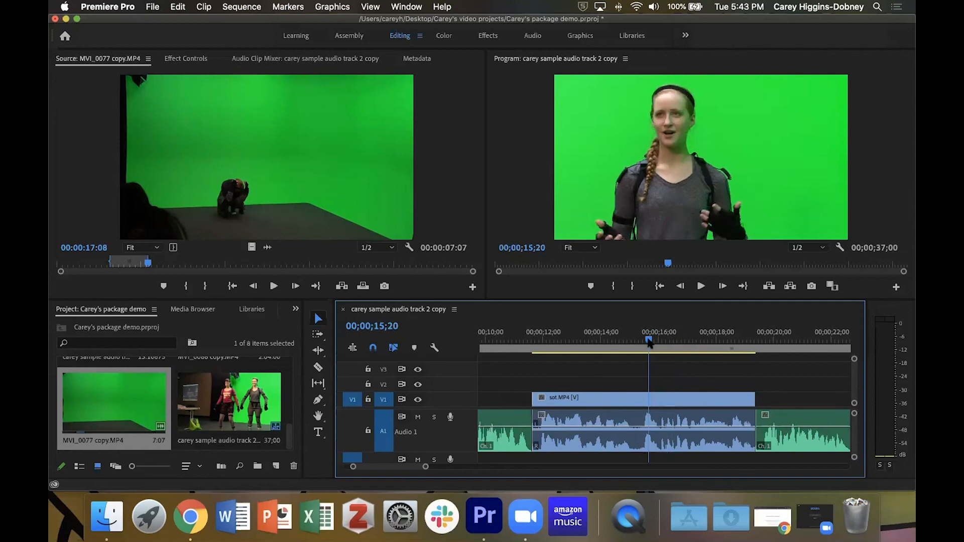